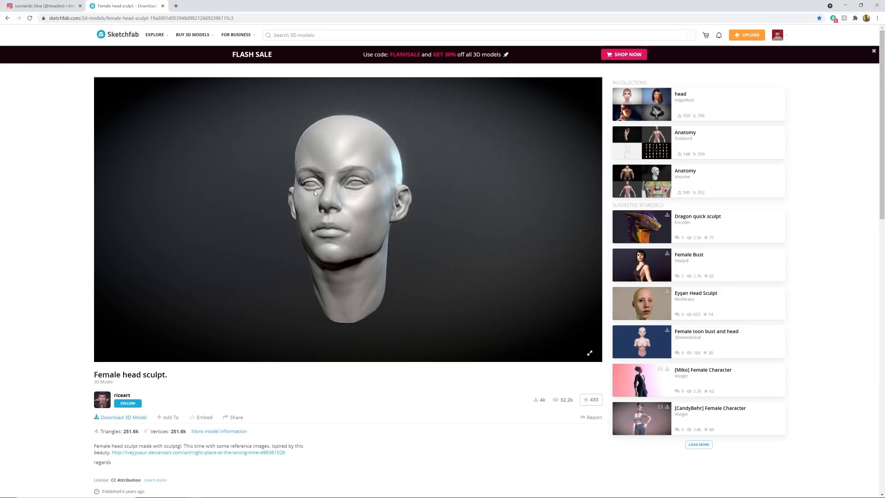
Switch to Blender and import the head model yourMesh.ply from the source folder on the Desktop
{"action": "left_click", "coordinate": [844, 5]}
{"action": "middle_click_drag", "start_coordinate": [395, 280], "coordinate": [154, 103]}
{"action": "left_click", "coordinate": [19, 14]}
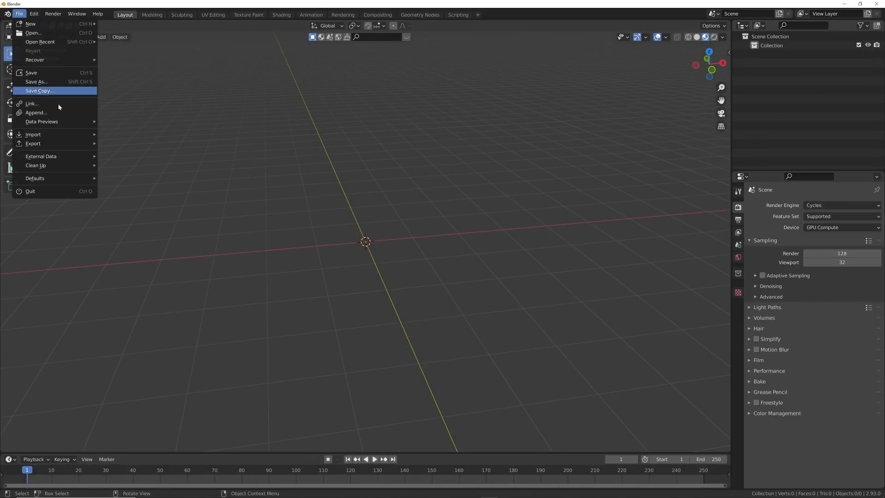
{"action": "mouse_move", "coordinate": [62, 135]}
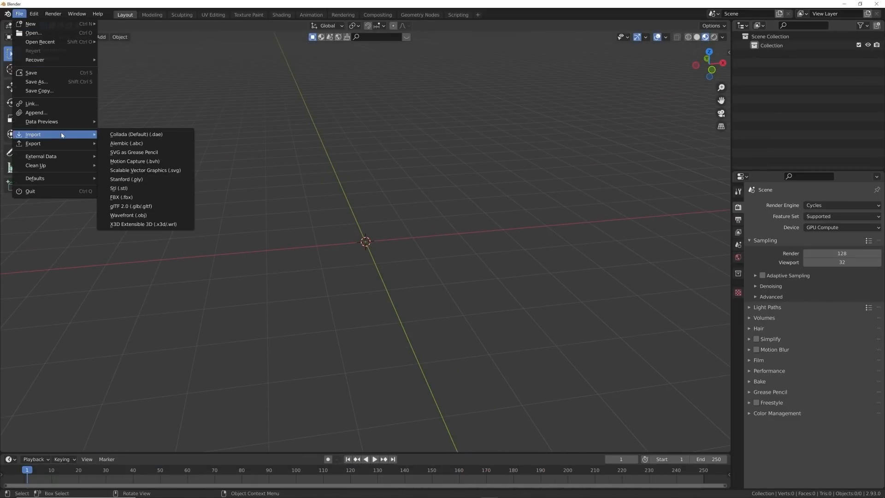
{"action": "left_click", "coordinate": [126, 179]}
{"action": "left_click", "coordinate": [237, 243]}
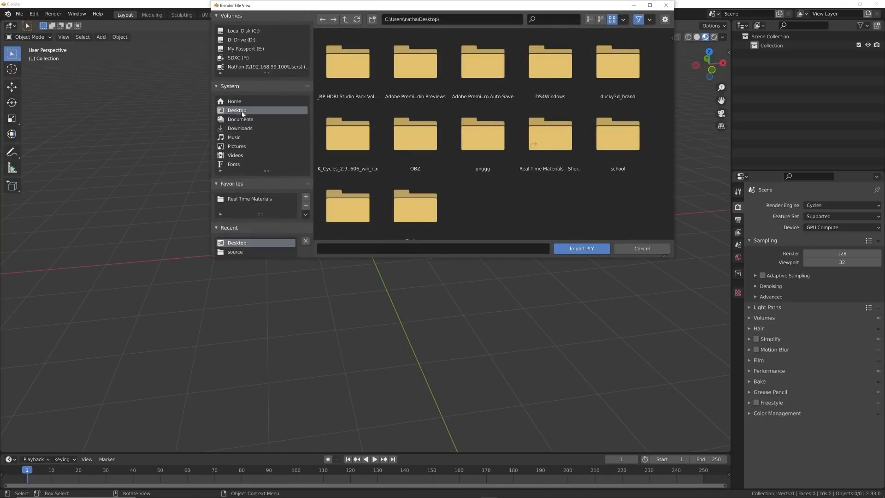
{"action": "scroll", "coordinate": [405, 193], "scroll_direction": "down", "scroll_amount": 1}
{"action": "double_click", "coordinate": [396, 198]}
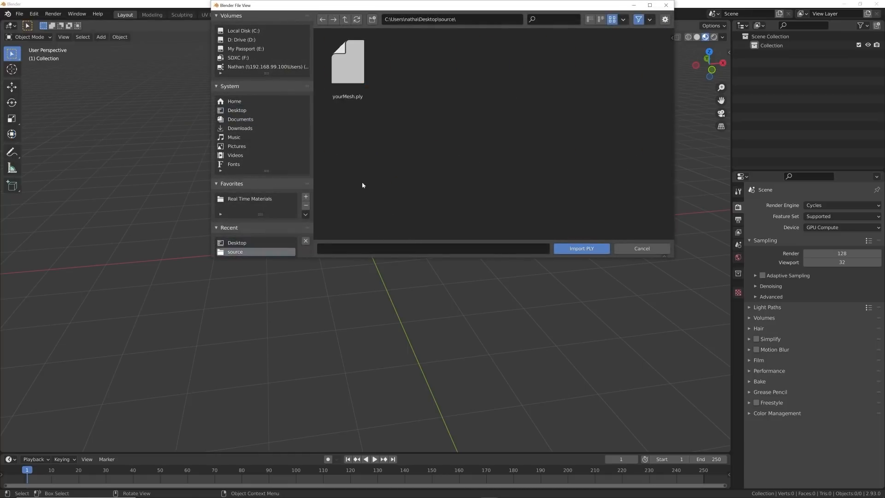
{"action": "double_click", "coordinate": [358, 94]}
Scale the imported head down to a manageable size and apply its scale
{"action": "key", "text": "s"}
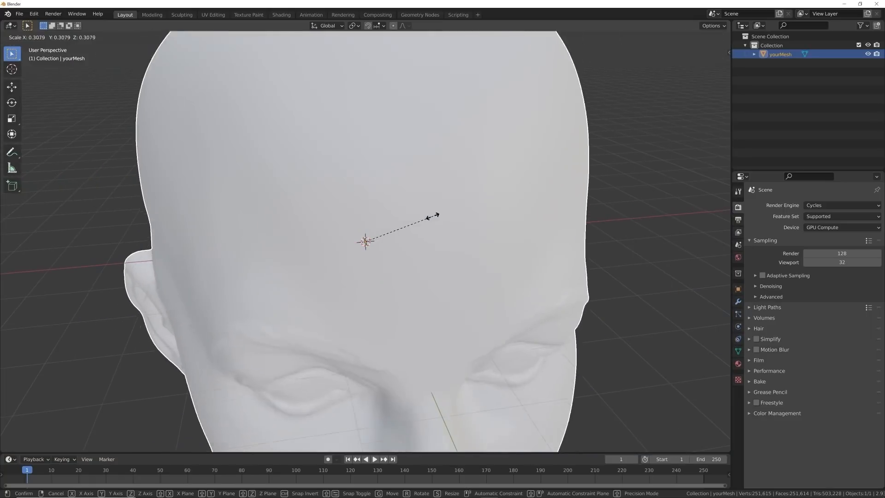
{"action": "left_click", "coordinate": [383, 236]}
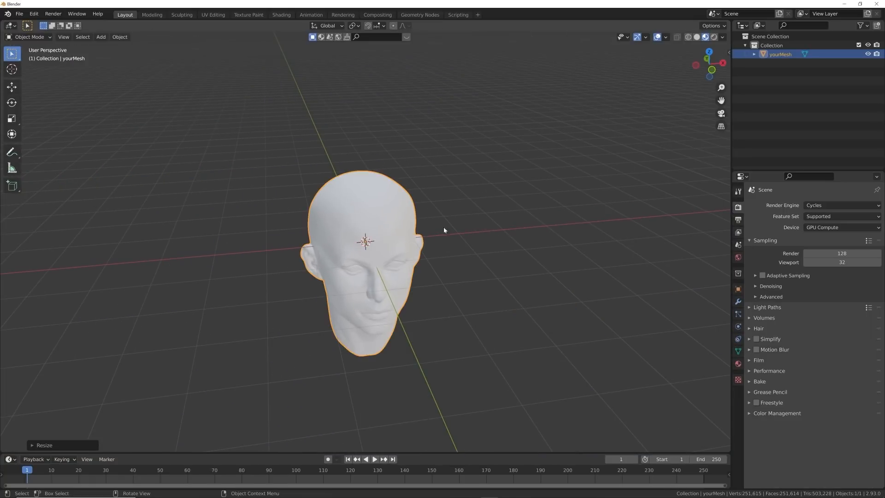
{"action": "key", "text": "ctrl+a"}
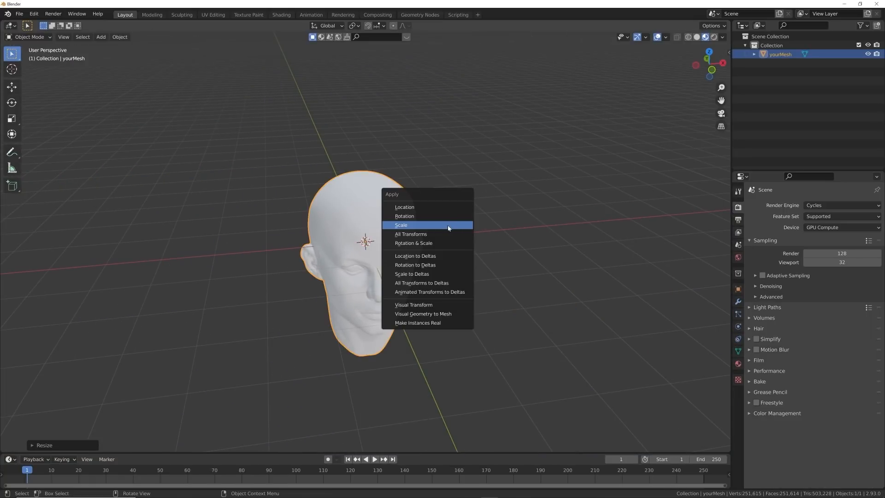
{"action": "left_click", "coordinate": [448, 227]}
{"action": "middle_click_drag", "start_coordinate": [442, 251], "coordinate": [537, 229]}
{"action": "left_click", "coordinate": [537, 225]}
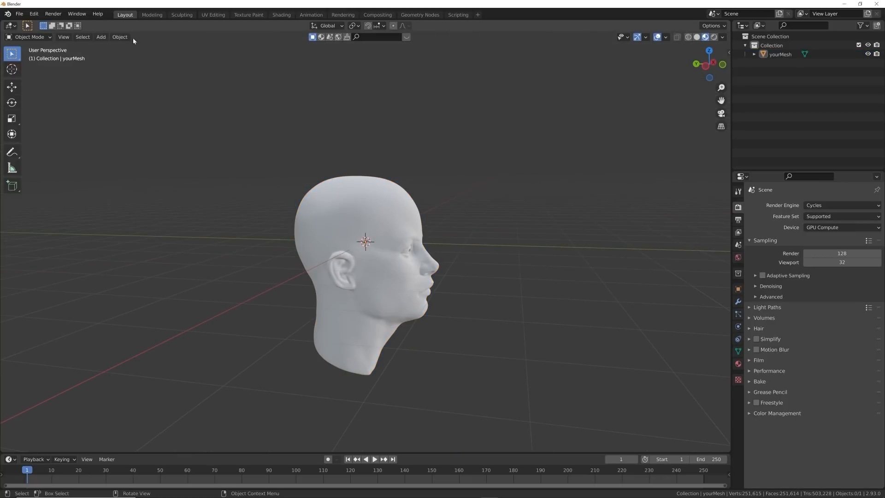
Search the add-ons in the preferences for "cell" and check whether Object: Cell Fracture is enabled
{"action": "left_click", "coordinate": [28, 15]}
{"action": "left_click", "coordinate": [68, 142]}
{"action": "left_click", "coordinate": [249, 29]}
{"action": "type", "text": "cell"}
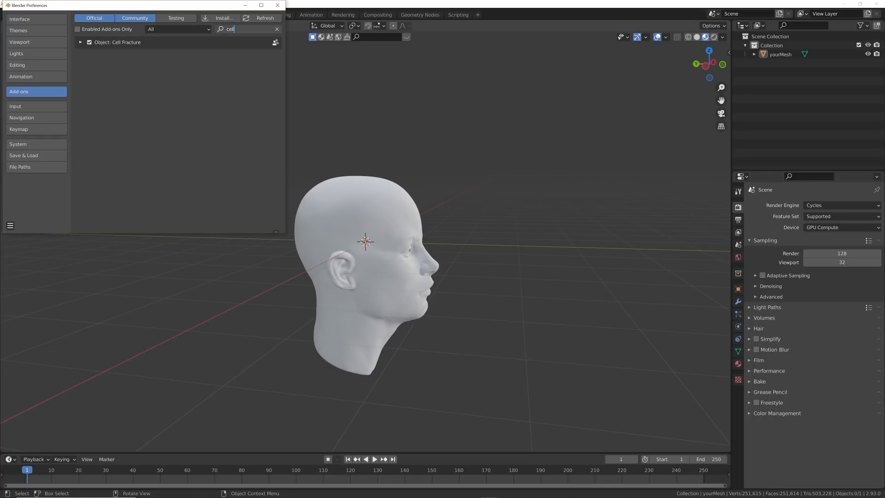
{"action": "key", "text": "Return"}
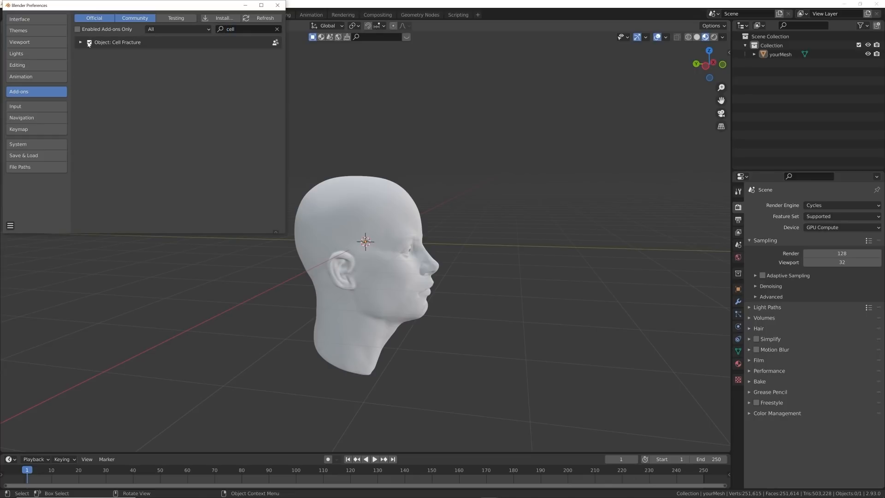
{"action": "left_click", "coordinate": [277, 8]}
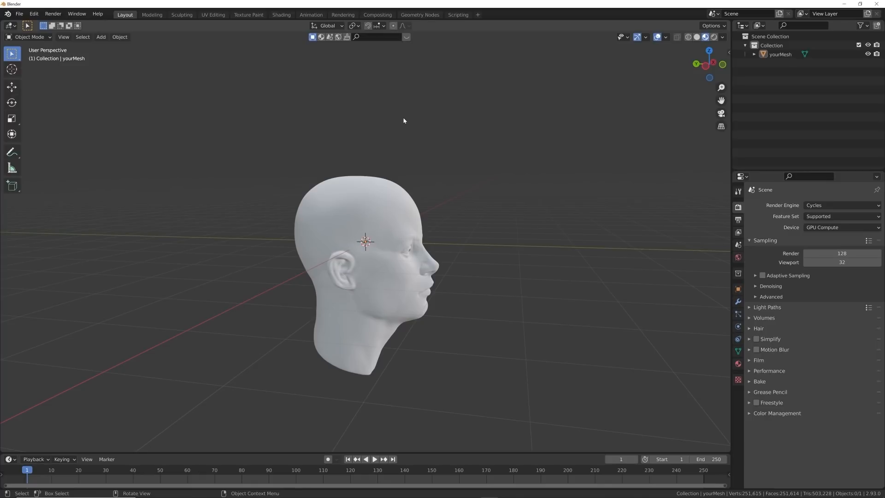
{"action": "key", "text": "F3"}
{"action": "key", "text": "BackSpace"}
{"action": "type", "text": "cell"}
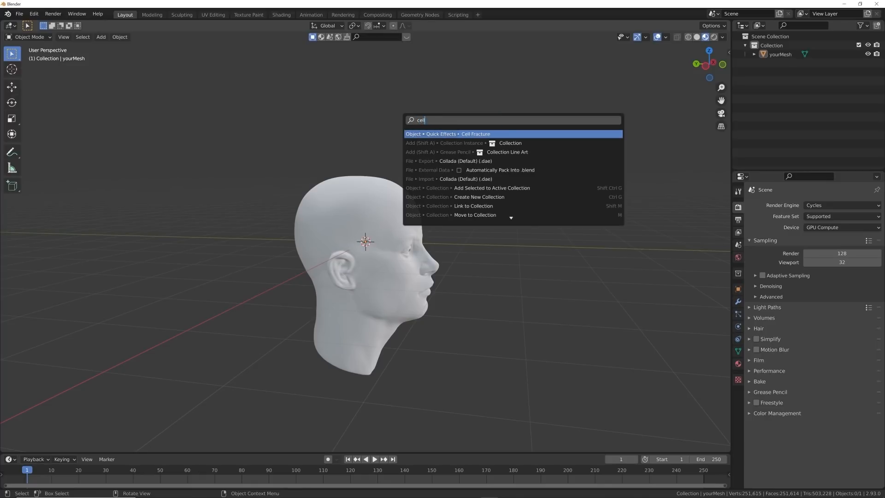
{"action": "key", "text": "Return"}
{"action": "left_click", "coordinate": [401, 183]}
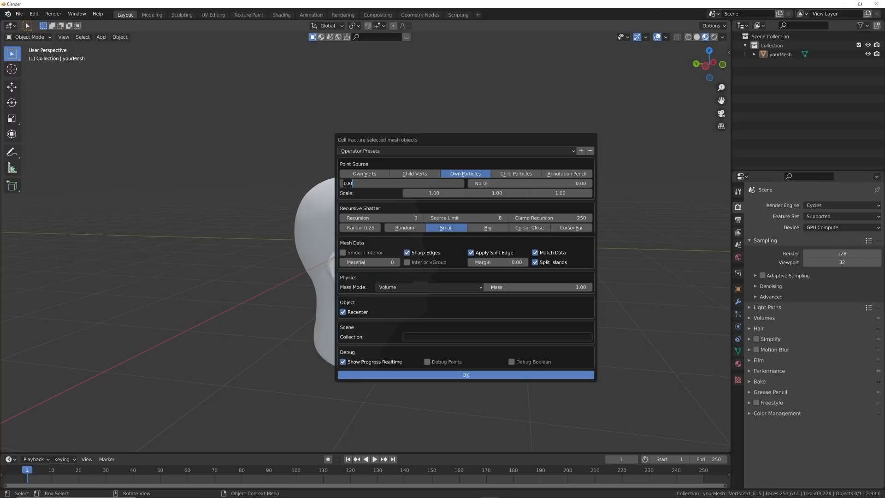
{"action": "type", "text": "75"}
{"action": "key", "text": "Return"}
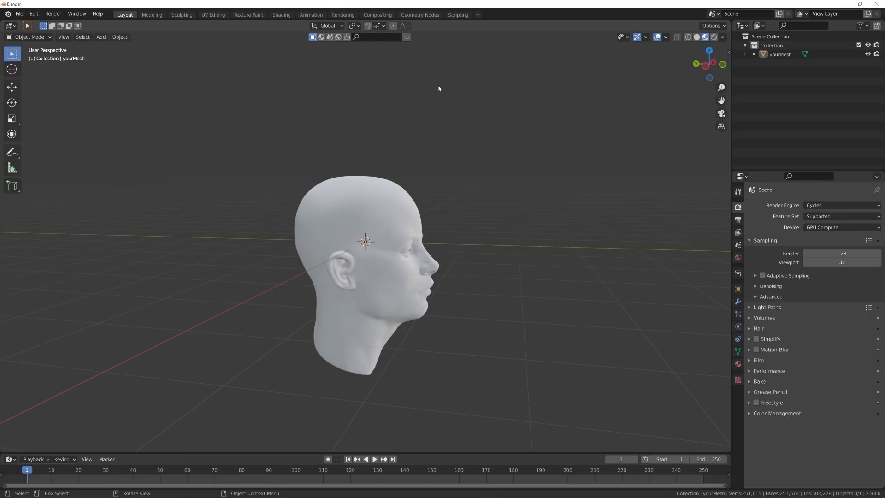
Save the project on the Desktop as tutorial.blend
{"action": "left_click", "coordinate": [19, 13]}
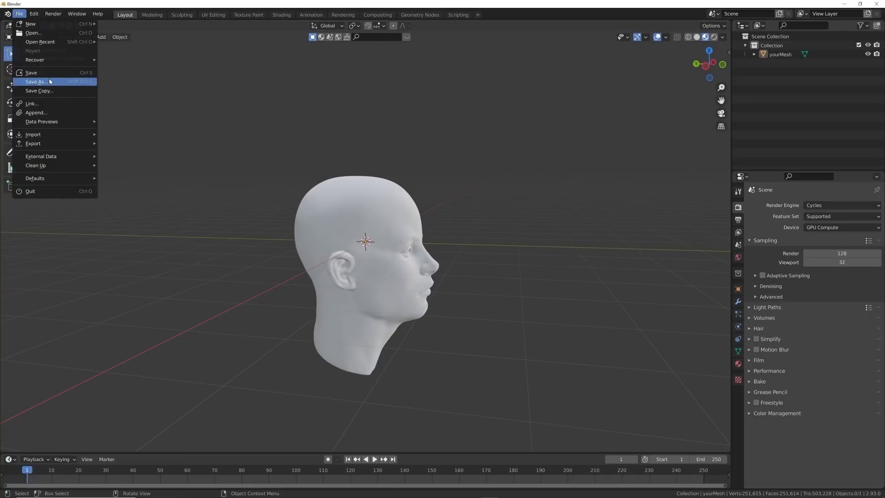
{"action": "left_click", "coordinate": [28, 81]}
{"action": "left_click", "coordinate": [362, 249]}
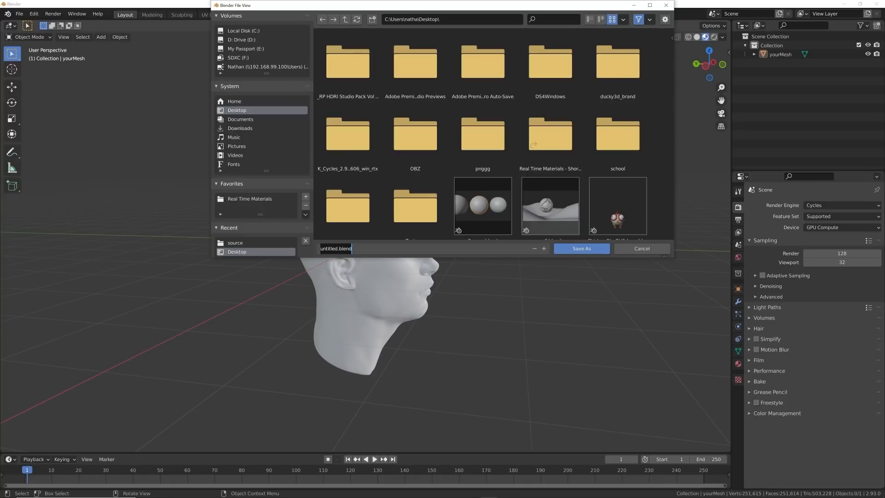
{"action": "type", "text": "tutorial"}
{"action": "key", "text": "Return"}
{"action": "left_click", "coordinate": [586, 250]}
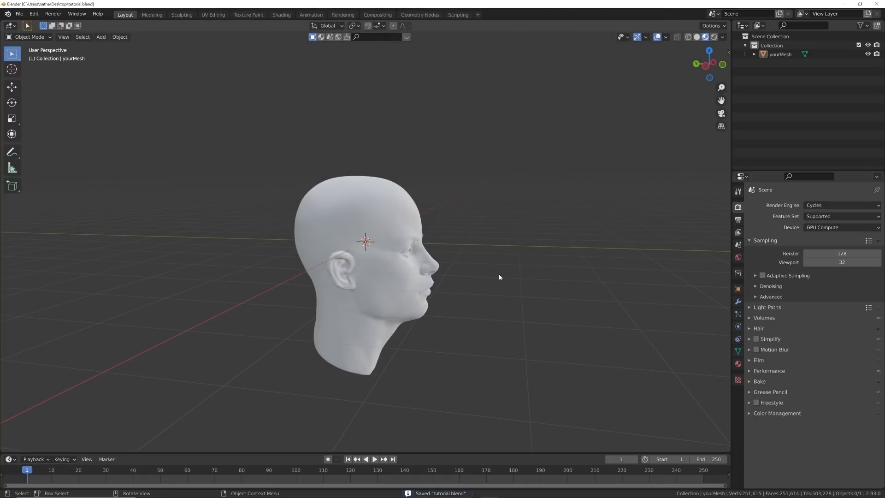
Run Cell Fracture on the head using Own Particles with a source limit of 50 and noise of 1.00
{"action": "left_click", "coordinate": [373, 271]}
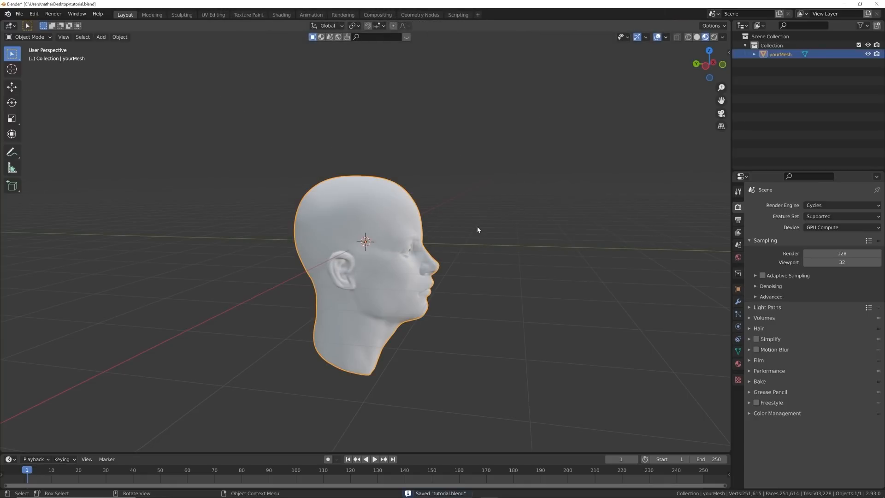
{"action": "key", "text": "F3"}
{"action": "key", "text": "Return"}
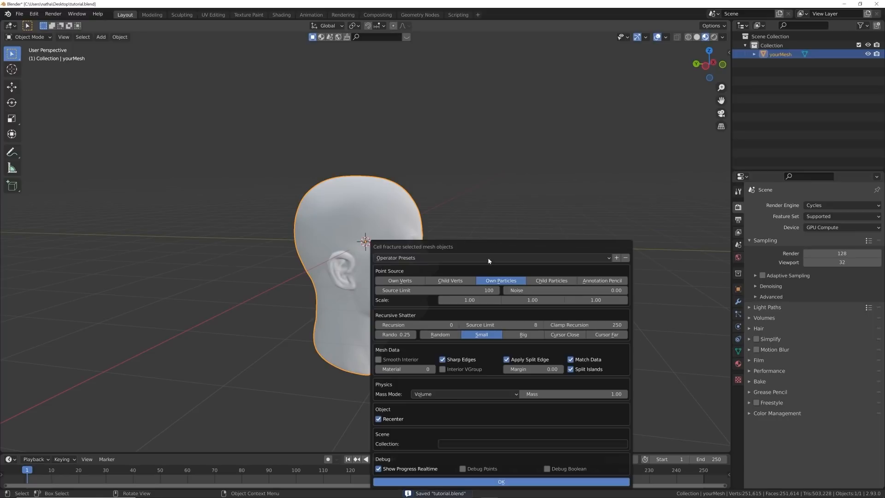
{"action": "left_click_drag", "start_coordinate": [496, 251], "coordinate": [517, 183]}
{"action": "left_click", "coordinate": [457, 222]}
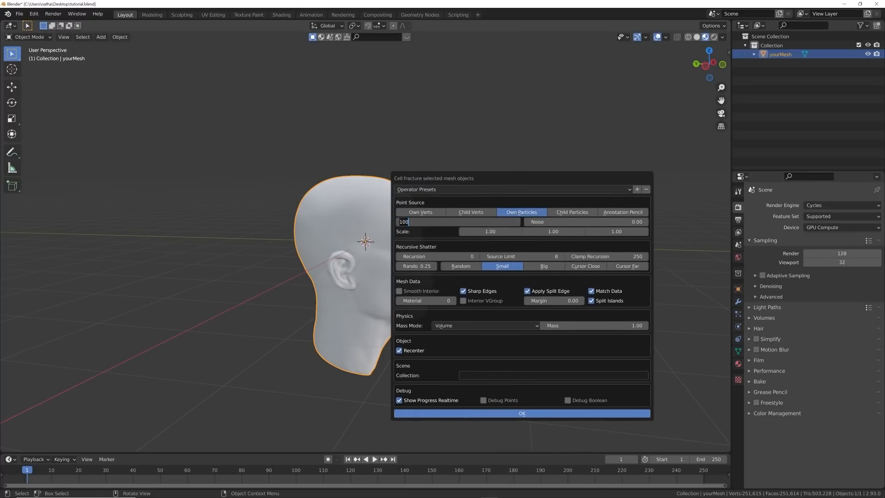
{"action": "type", "text": "75"}
{"action": "key", "text": "BackSpace"}
{"action": "key", "text": "BackSpace"}
{"action": "type", "text": "50"}
{"action": "key", "text": "Return"}
{"action": "left_click_drag", "start_coordinate": [542, 179], "coordinate": [594, 126]}
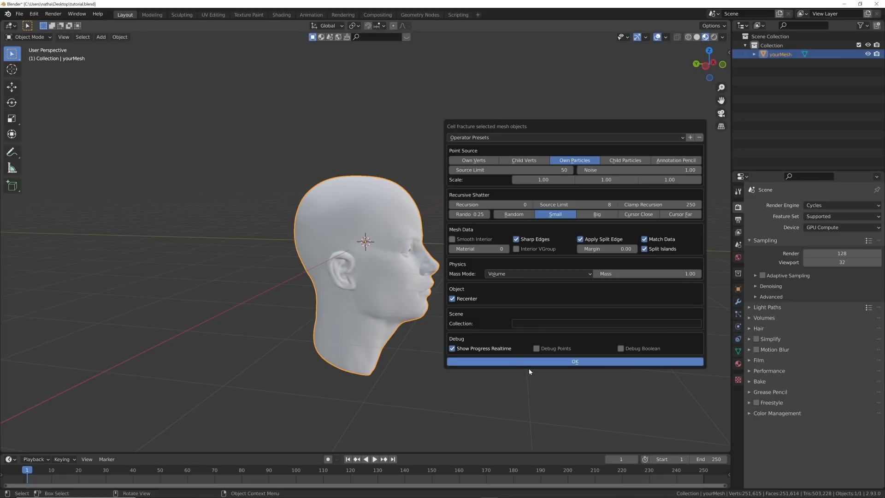
{"action": "left_click", "coordinate": [552, 362]}
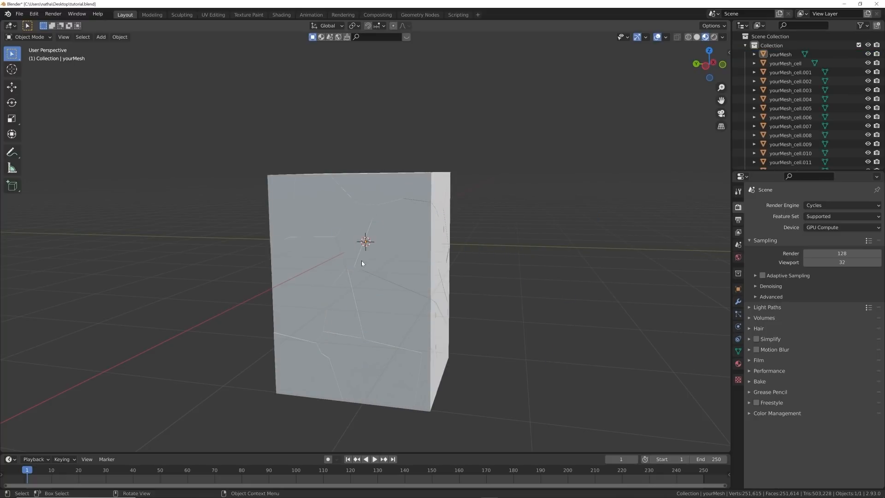
Delete the original unfractured head mesh that overlaps the fractured cells
{"action": "middle_click_drag", "start_coordinate": [595, 281], "coordinate": [488, 277]}
{"action": "left_click", "coordinate": [433, 189]}
{"action": "left_click", "coordinate": [433, 190]}
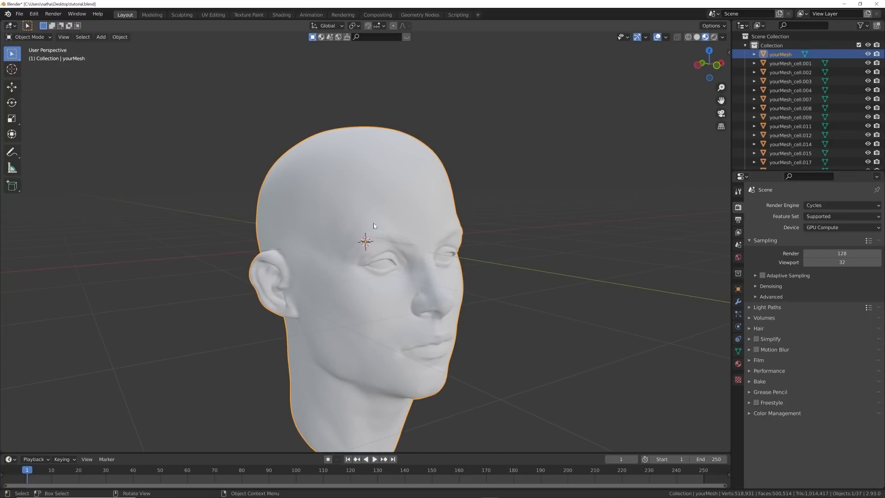
{"action": "key", "text": "Delete"}
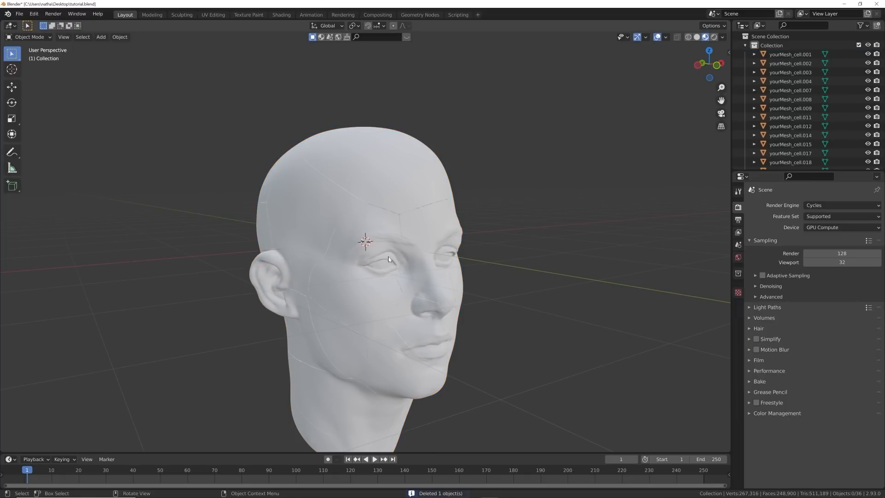
Select individual fractured cells on the face and forehead to examine how the head is split
{"action": "left_click", "coordinate": [388, 256]}
{"action": "left_click", "coordinate": [333, 303]}
{"action": "left_click", "coordinate": [373, 175]}
{"action": "left_click", "coordinate": [400, 322]}
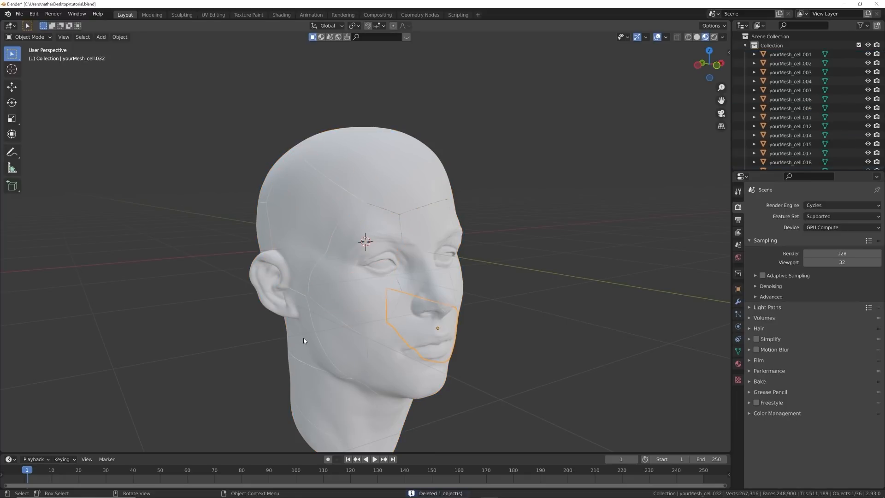
{"action": "left_click", "coordinate": [413, 278]}
{"action": "left_click", "coordinate": [441, 322]}
Select all the cells, set the pivot point to Individual Origins and scale them down slightly to open gaps between them
{"action": "scroll", "coordinate": [516, 208], "scroll_direction": "down", "scroll_amount": 3}
{"action": "left_click_drag", "start_coordinate": [495, 130], "coordinate": [228, 353]}
{"action": "scroll", "coordinate": [228, 353], "scroll_direction": "up", "scroll_amount": 2}
{"action": "middle_click_drag", "start_coordinate": [227, 353], "coordinate": [388, 344]}
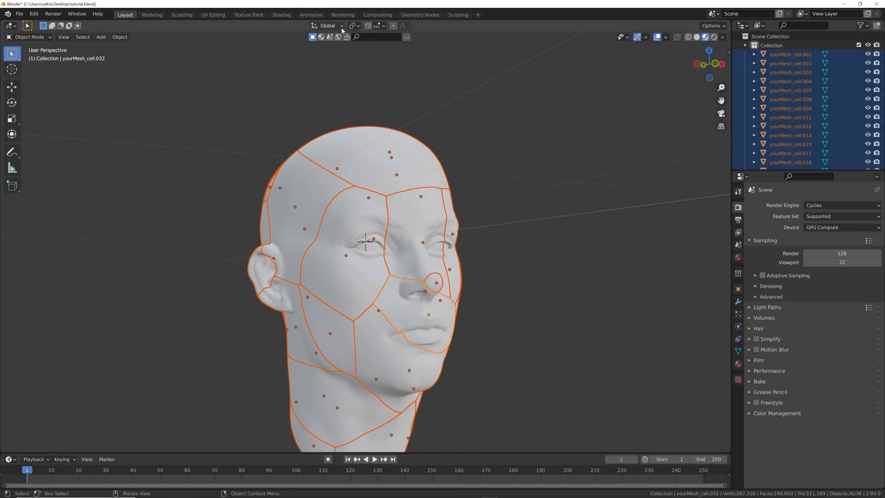
{"action": "left_click", "coordinate": [355, 26]}
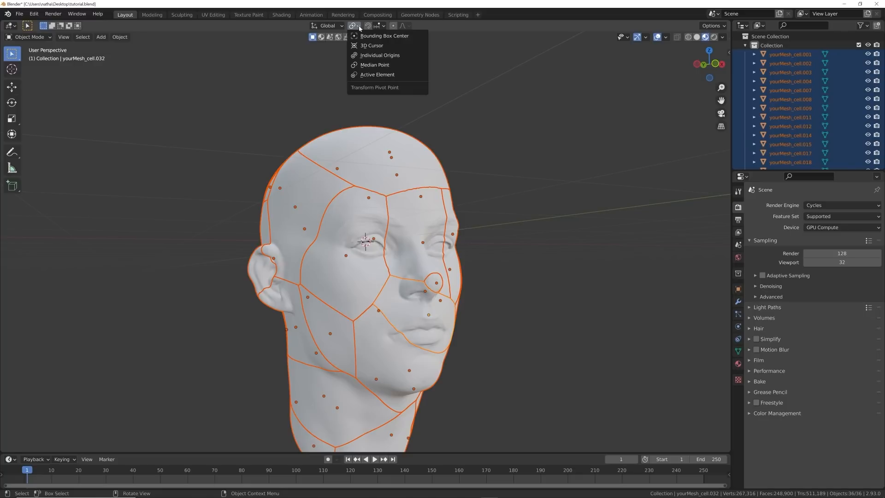
{"action": "left_click", "coordinate": [367, 56]}
{"action": "key", "text": "s"}
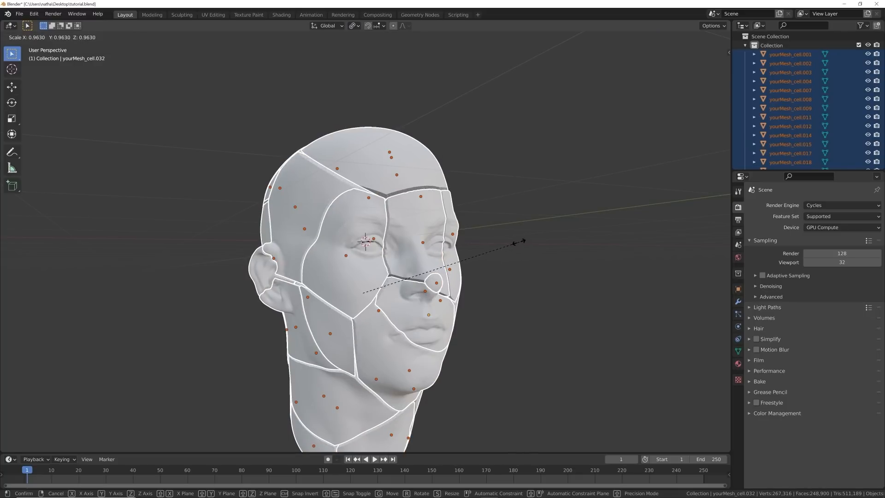
{"action": "left_click", "coordinate": [513, 244]}
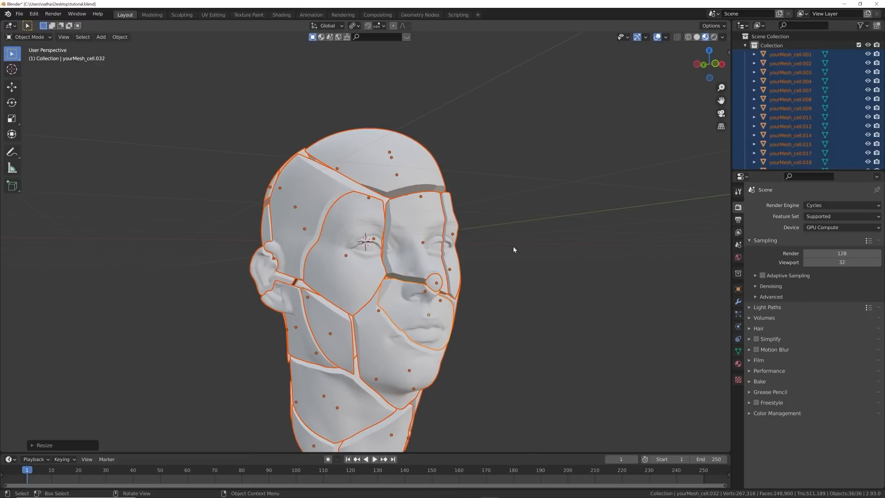
{"action": "left_click", "coordinate": [513, 248]}
Switch the viewport to solid shading and delete the lowest fractured cells of the neck
{"action": "middle_click_drag", "start_coordinate": [514, 248], "coordinate": [479, 277]}
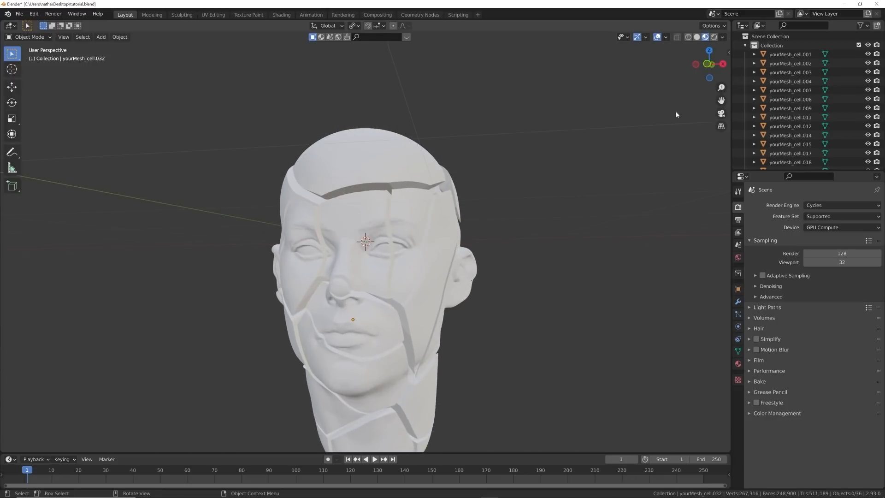
{"action": "left_click", "coordinate": [696, 38]}
{"action": "mouse_move", "coordinate": [432, 248]}
{"action": "middle_mouse_down"}
{"action": "mouse_move", "coordinate": [499, 257]}
{"action": "mouse_move", "coordinate": [513, 227]}
{"action": "mouse_move", "coordinate": [433, 330]}
{"action": "mouse_move", "coordinate": [370, 367]}
{"action": "middle_mouse_up"}
{"action": "scroll", "coordinate": [501, 250], "scroll_direction": "down", "scroll_amount": 3}
{"action": "left_click", "coordinate": [370, 367]}
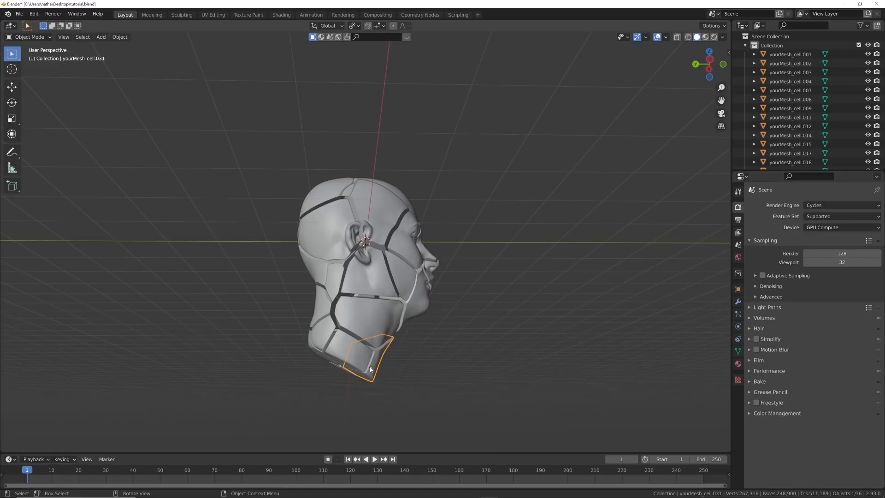
{"action": "key", "text": "Delete"}
{"action": "left_click", "coordinate": [358, 367]}
{"action": "key", "text": "Delete"}
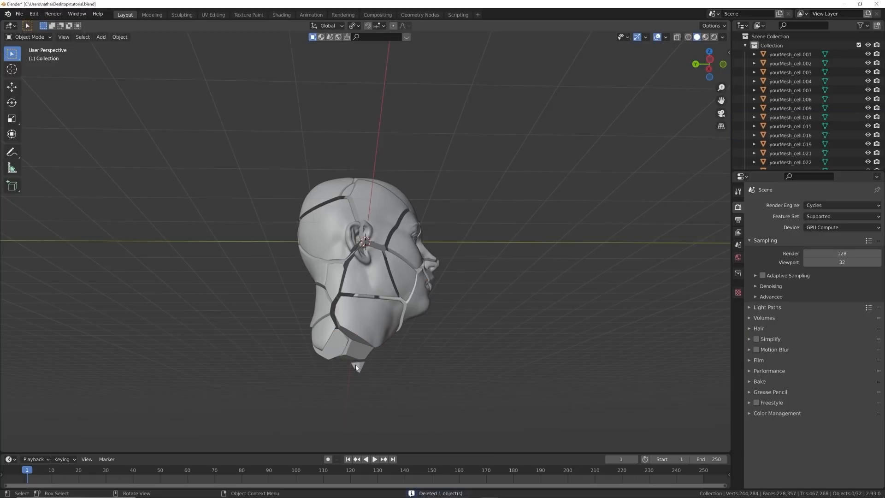
{"action": "left_click", "coordinate": [356, 364]}
{"action": "key", "text": "Delete"}
{"action": "left_click", "coordinate": [358, 353]}
{"action": "key", "text": "Delete"}
{"action": "left_click", "coordinate": [323, 361]}
{"action": "key", "text": "Delete"}
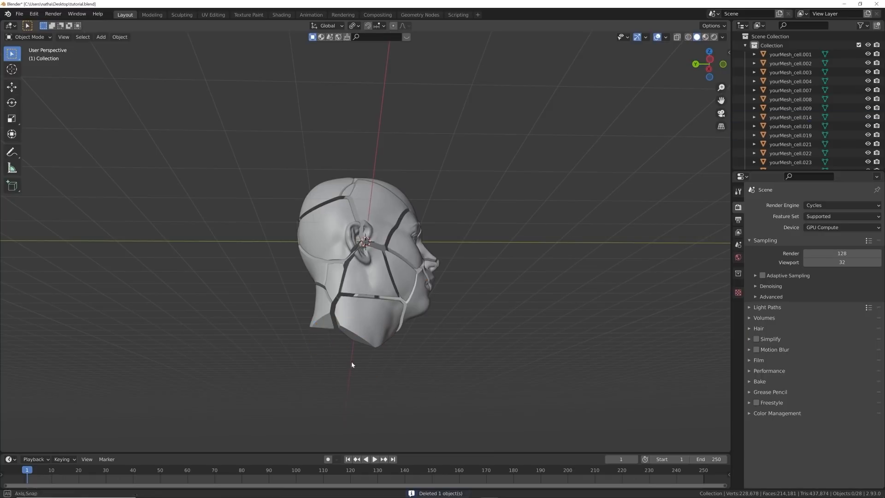
{"action": "middle_click_drag", "start_coordinate": [351, 362], "coordinate": [332, 361]}
{"action": "left_click", "coordinate": [344, 349]}
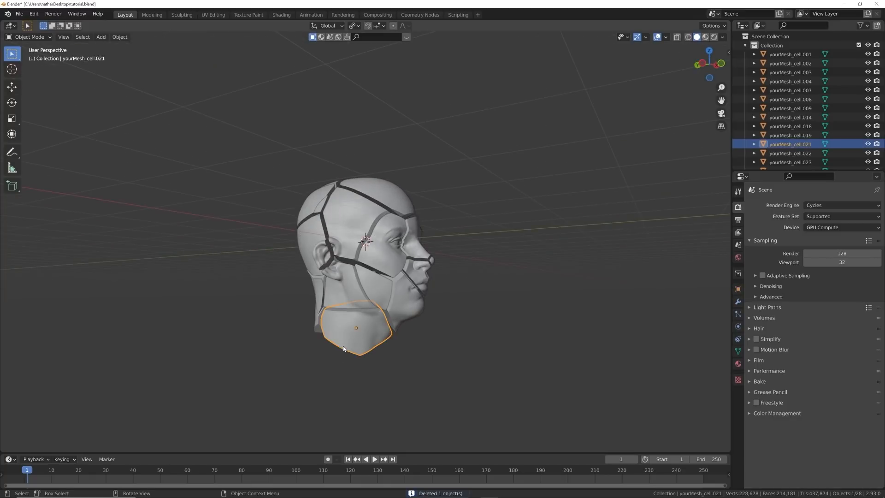
{"action": "key", "text": "Delete"}
{"action": "middle_click_drag", "start_coordinate": [395, 336], "coordinate": [413, 319]}
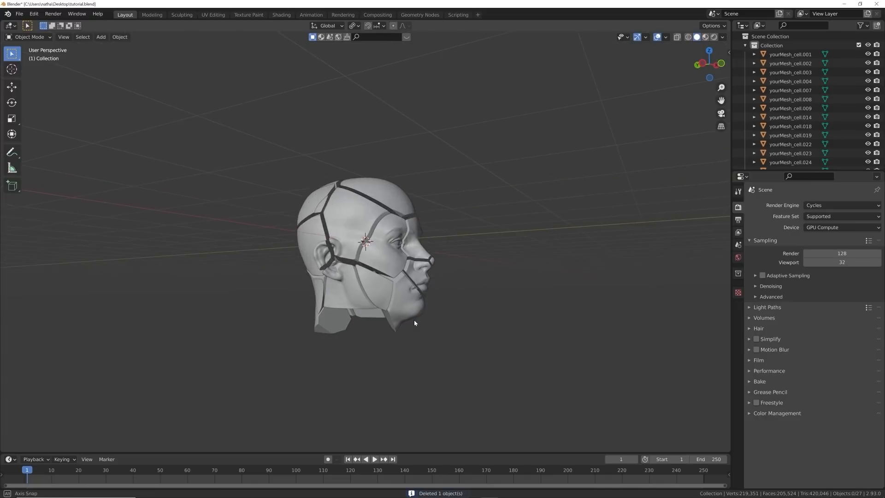
Undo the last neck cell deletion to restore the lower neck of the fractured head
{"action": "key", "text": "x"}
{"action": "left_click", "coordinate": [414, 321]}
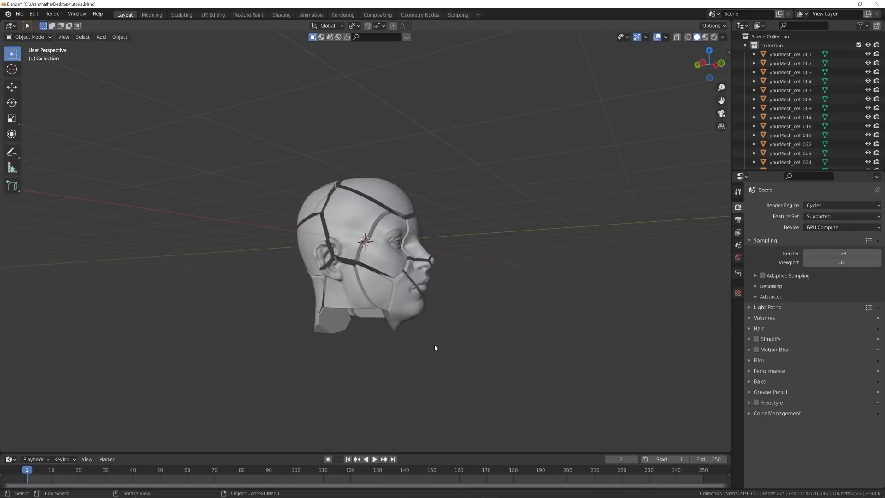
{"action": "key", "text": "ctrl+z"}
{"action": "key", "text": "ctrl+z"}
{"action": "mouse_move", "coordinate": [441, 333]}
{"action": "middle_mouse_down"}
{"action": "mouse_move", "coordinate": [447, 318]}
{"action": "mouse_move", "coordinate": [432, 345]}
{"action": "middle_mouse_up"}
{"action": "scroll", "coordinate": [446, 330], "scroll_direction": "up", "scroll_amount": 4}
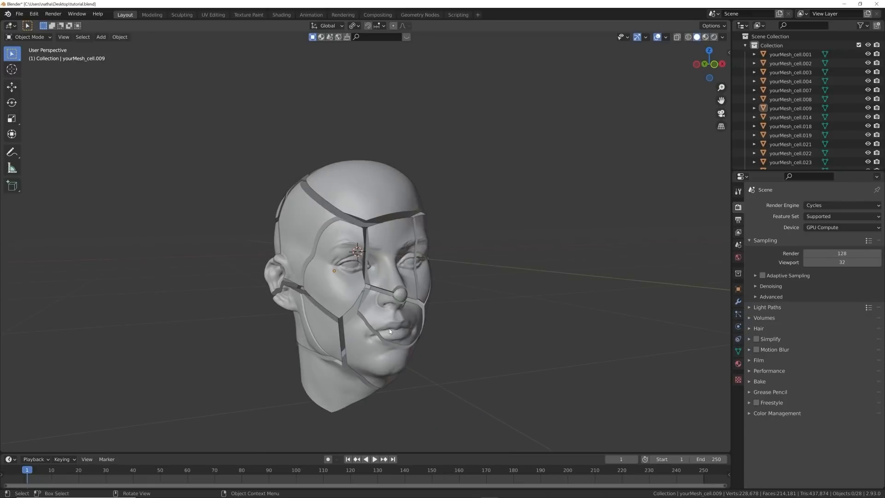
{"action": "scroll", "coordinate": [316, 309], "scroll_direction": "up", "scroll_amount": 3}
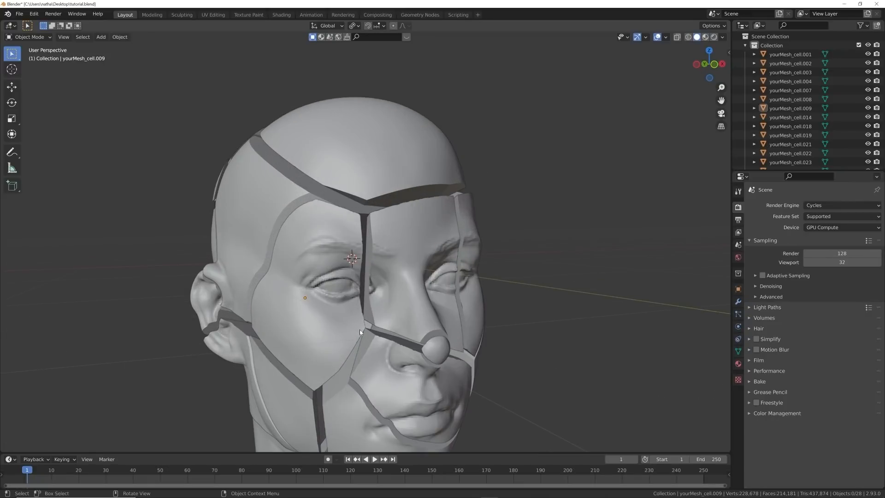
{"action": "middle_click_drag", "start_coordinate": [359, 330], "coordinate": [392, 319]}
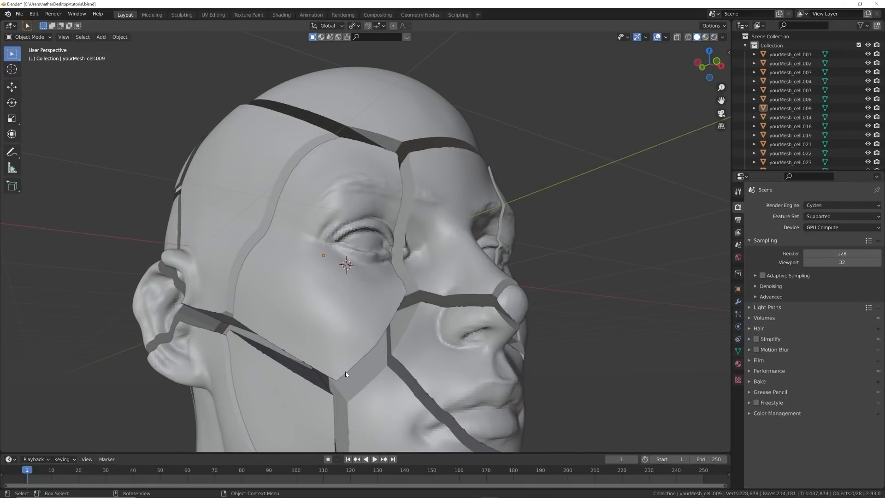
Select the fractured cell around the eye and cheek, show its modifier settings and save the file
{"action": "left_click", "coordinate": [335, 331]}
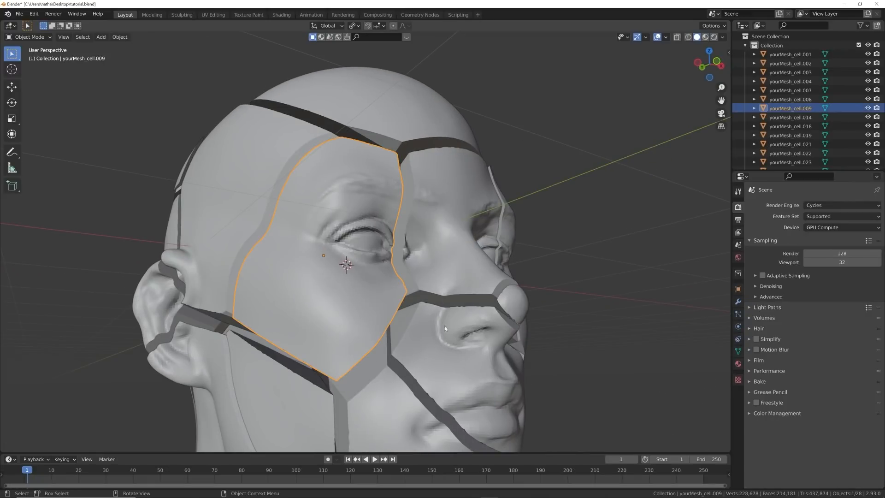
{"action": "left_click", "coordinate": [738, 301]}
{"action": "left_click", "coordinate": [20, 14]}
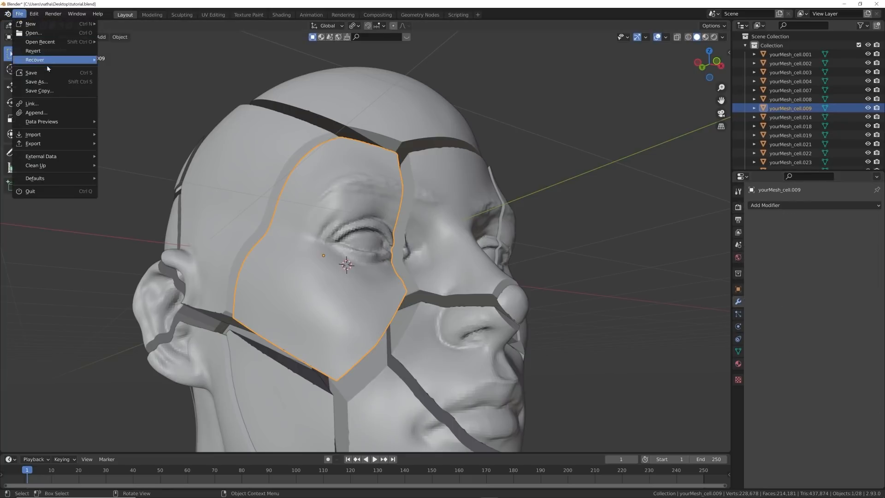
{"action": "left_click", "coordinate": [46, 73]}
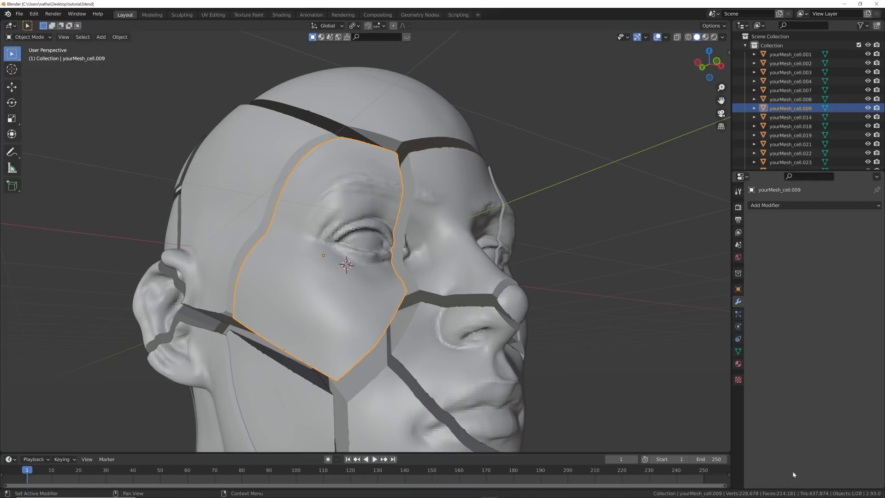
Add a Remesh modifier to the eye-and-cheek cell and lower its voxel size to 0.01 m
{"action": "left_click", "coordinate": [795, 206]}
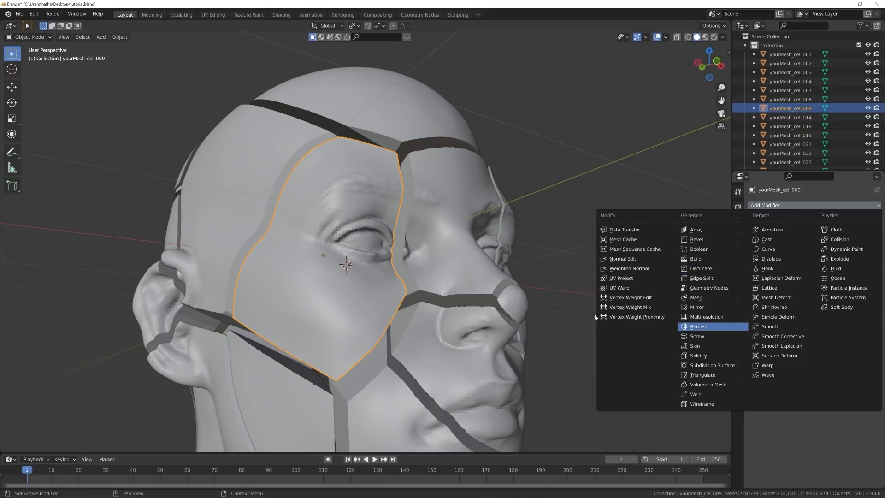
{"action": "left_click", "coordinate": [709, 328]}
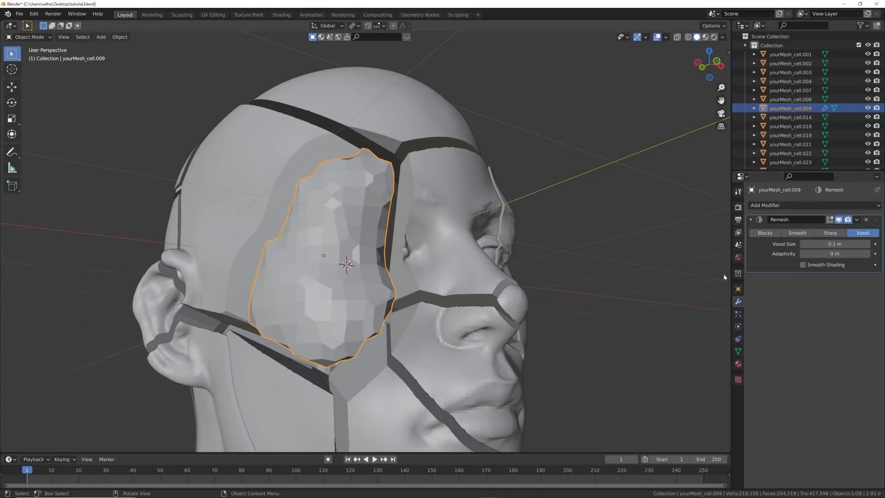
{"action": "left_click", "coordinate": [803, 244]}
{"action": "left_click", "coordinate": [802, 243]}
{"action": "left_click", "coordinate": [802, 244]}
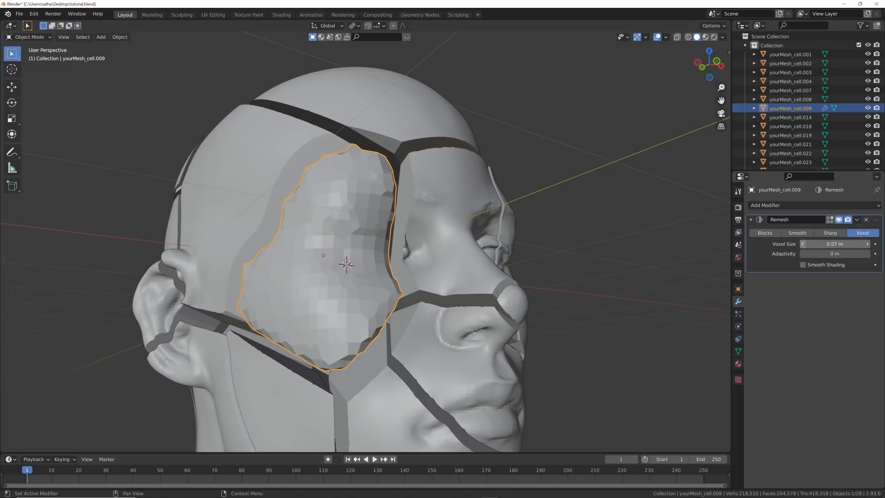
{"action": "left_click", "coordinate": [802, 244]}
{"action": "left_click", "coordinate": [803, 243]}
{"action": "left_click", "coordinate": [802, 244]}
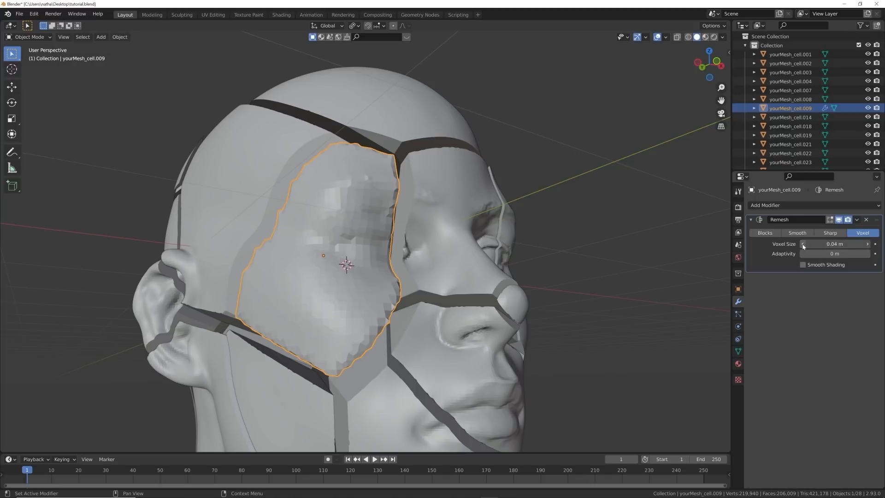
{"action": "left_click", "coordinate": [802, 244]}
{"action": "left_click", "coordinate": [802, 243]}
{"action": "left_click", "coordinate": [802, 244]}
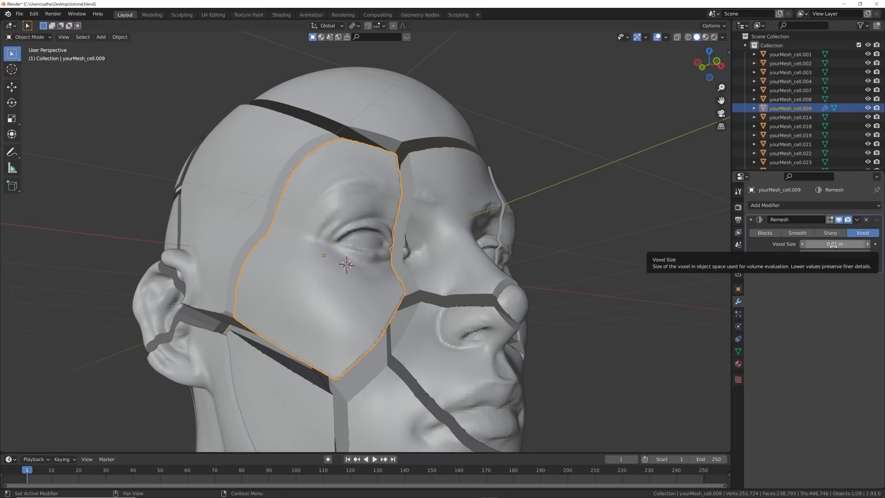
Enable Smooth Shading in the cell's Remesh modifier and inspect the eye surface and the cell edges
{"action": "key", "text": "alt+a"}
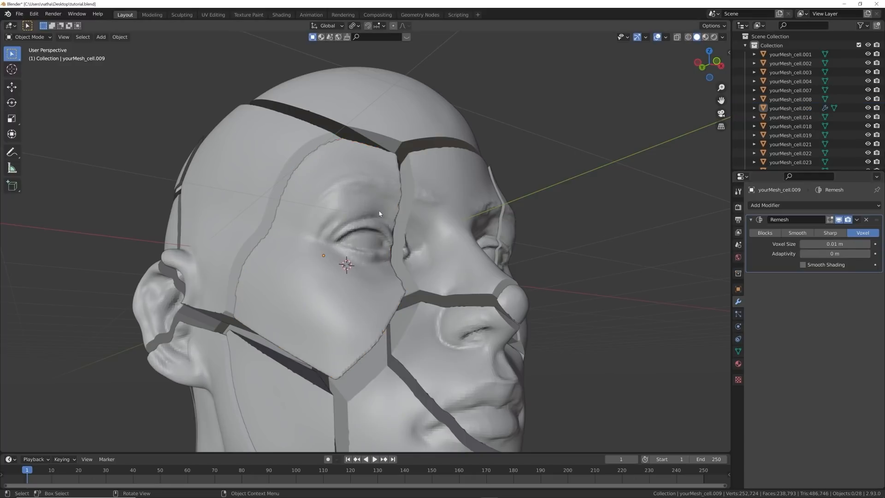
{"action": "middle_click_drag", "start_coordinate": [379, 250], "coordinate": [462, 156]}
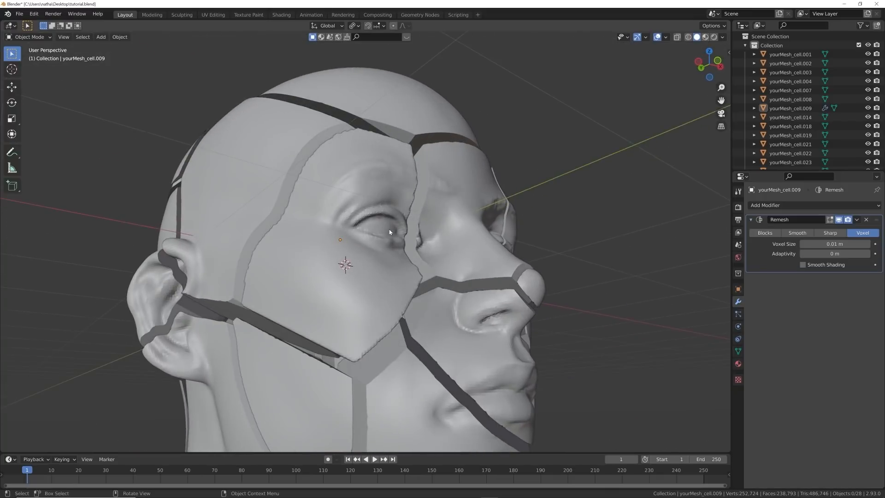
{"action": "scroll", "coordinate": [462, 155], "scroll_direction": "up", "scroll_amount": 5}
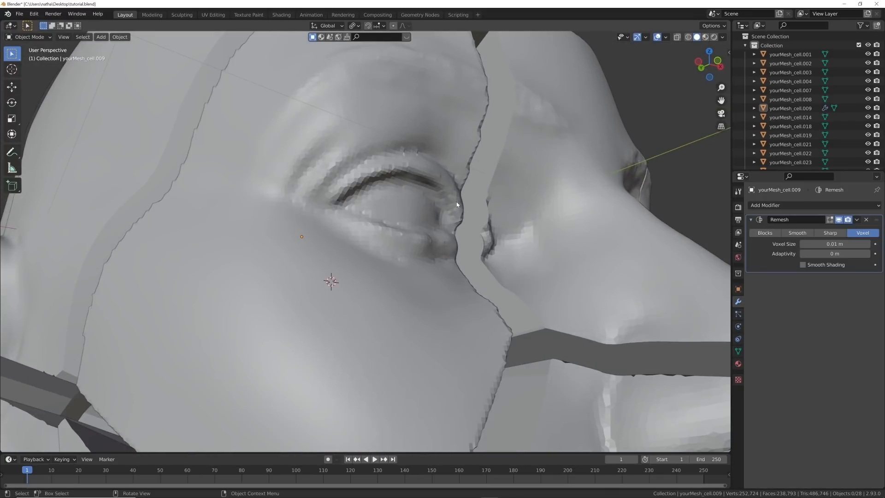
{"action": "left_click", "coordinate": [802, 264]}
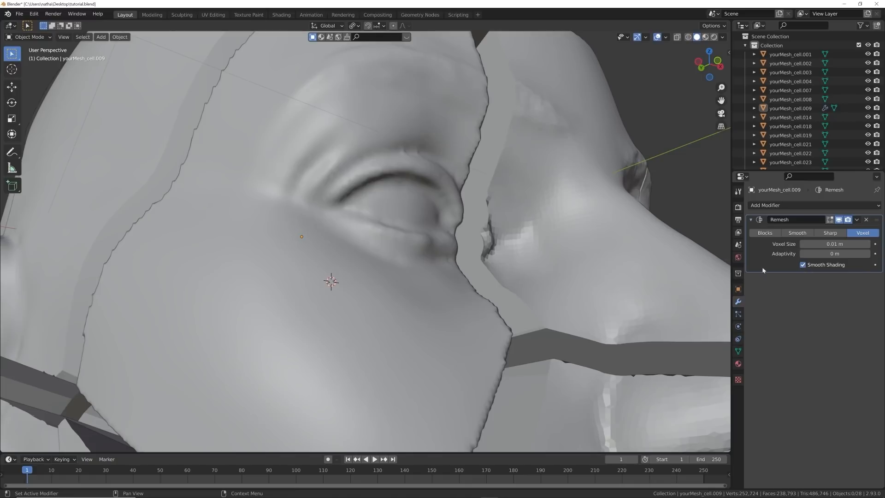
{"action": "middle_click_drag", "start_coordinate": [488, 194], "coordinate": [497, 271]}
{"action": "middle_click_drag", "start_coordinate": [435, 103], "coordinate": [451, 224]}
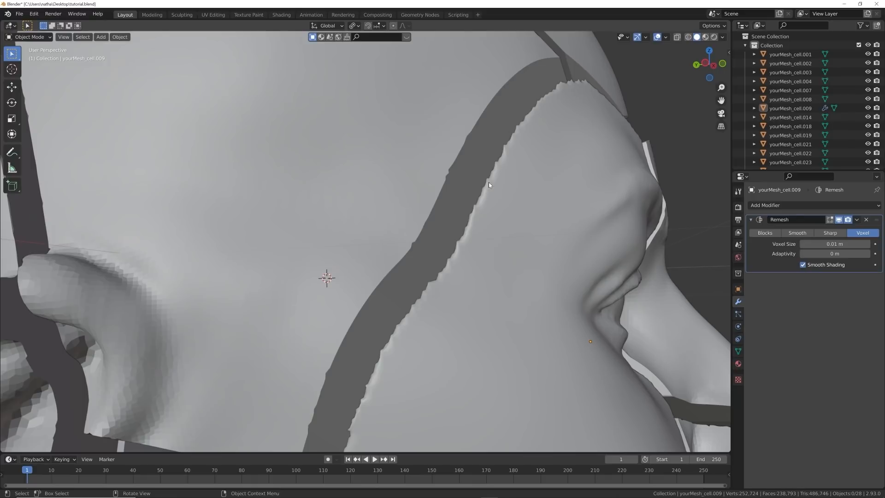
Copy the Remesh modifier from the eye-and-cheek cell to all the other fractured cells
{"action": "scroll", "coordinate": [488, 182], "scroll_direction": "down", "scroll_amount": 10}
{"action": "middle_click_drag", "start_coordinate": [460, 194], "coordinate": [368, 258]}
{"action": "left_click", "coordinate": [365, 263]}
{"action": "scroll", "coordinate": [365, 264], "scroll_direction": "up", "scroll_amount": 2}
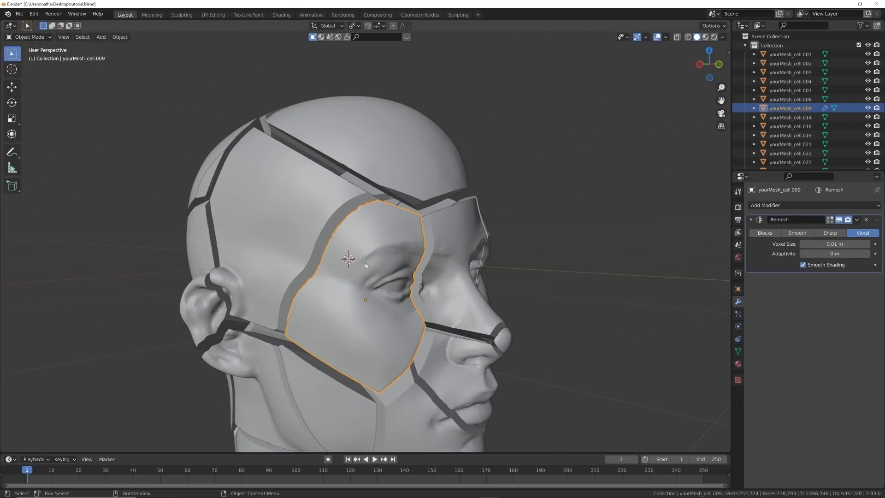
{"action": "key", "text": "a"}
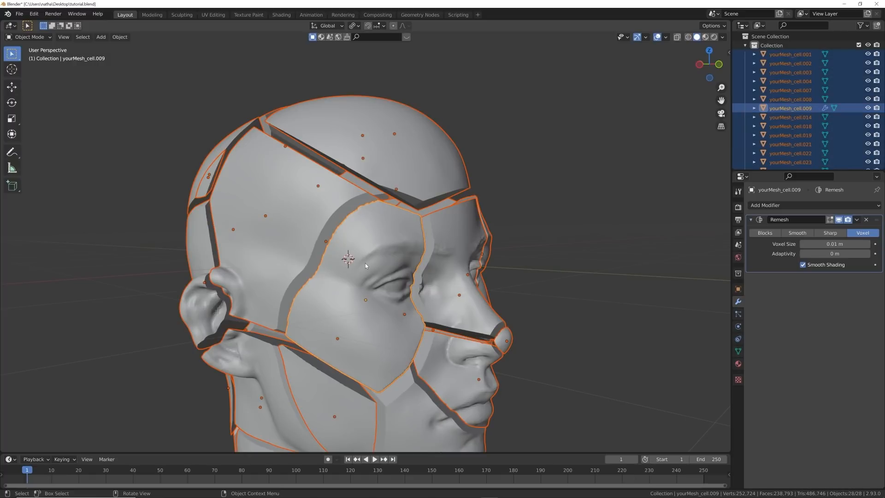
{"action": "key", "text": "ctrl+l"}
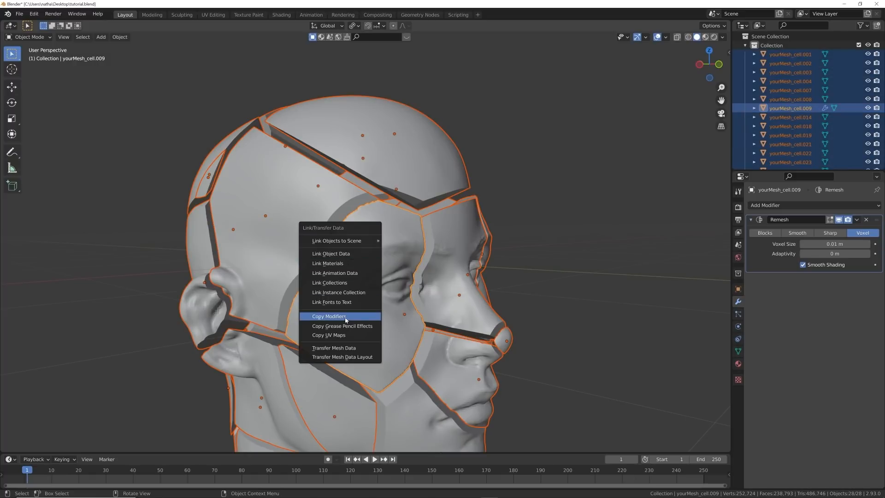
{"action": "key", "text": "Return"}
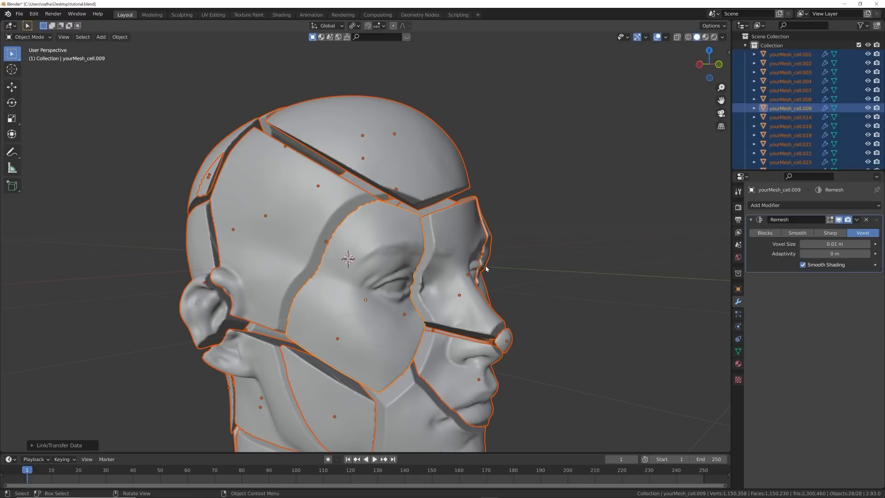
Deselect all the cells, check the remeshed head from the side and save the file
{"action": "key", "text": "alt+a"}
{"action": "middle_click_drag", "start_coordinate": [485, 265], "coordinate": [410, 265]}
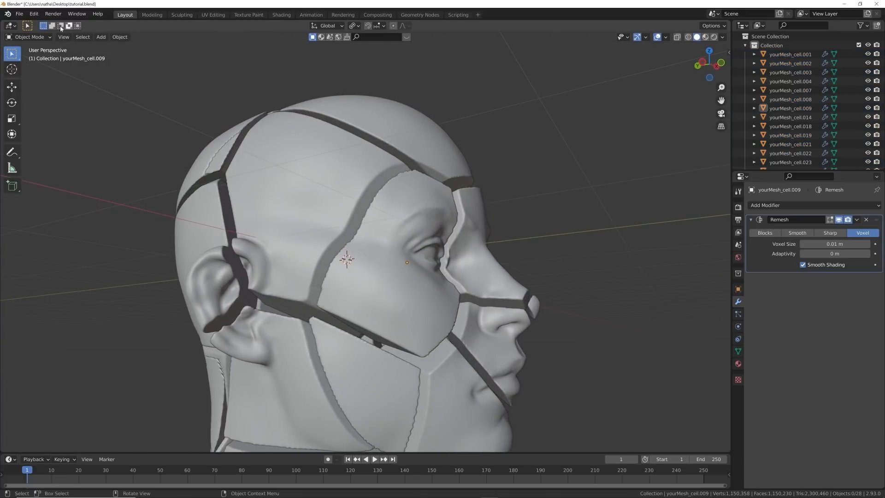
{"action": "left_click", "coordinate": [19, 13]}
{"action": "left_click", "coordinate": [46, 78]}
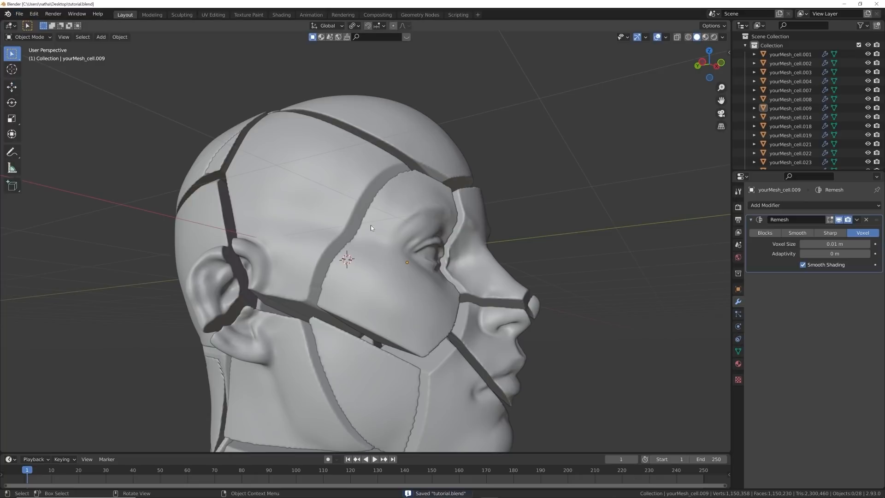
Delete three unwanted fractured cells from the head, including the small one at the nose tip
{"action": "scroll", "coordinate": [371, 225], "scroll_direction": "down", "scroll_amount": 4}
{"action": "middle_click_drag", "start_coordinate": [370, 225], "coordinate": [463, 328]}
{"action": "left_click", "coordinate": [319, 217]}
{"action": "key", "text": "Delete"}
{"action": "left_click", "coordinate": [375, 375]}
{"action": "key", "text": "Delete"}
{"action": "left_click", "coordinate": [433, 305]}
{"action": "key", "text": "Delete"}
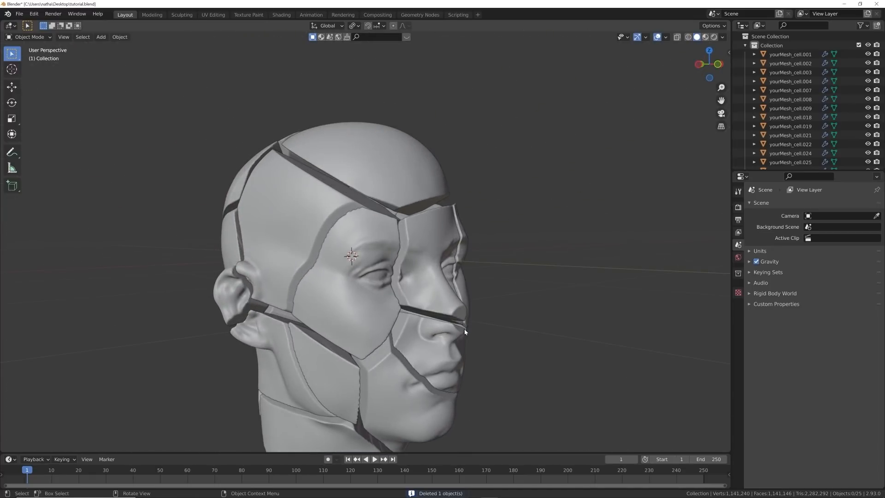
Set the pivot point to Median Point, select all the cells and scale the whole head down to about 0.74
{"action": "scroll", "coordinate": [464, 328], "scroll_direction": "down", "scroll_amount": 2}
{"action": "left_click", "coordinate": [352, 25]}
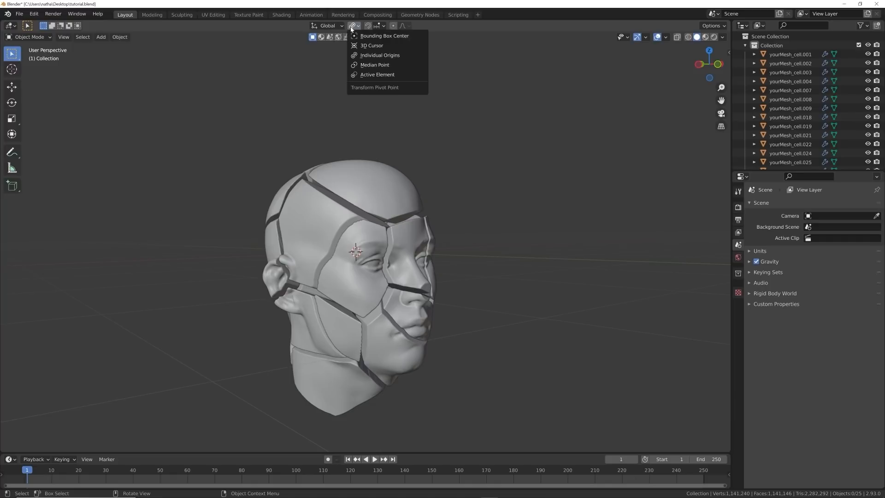
{"action": "left_click", "coordinate": [374, 65]}
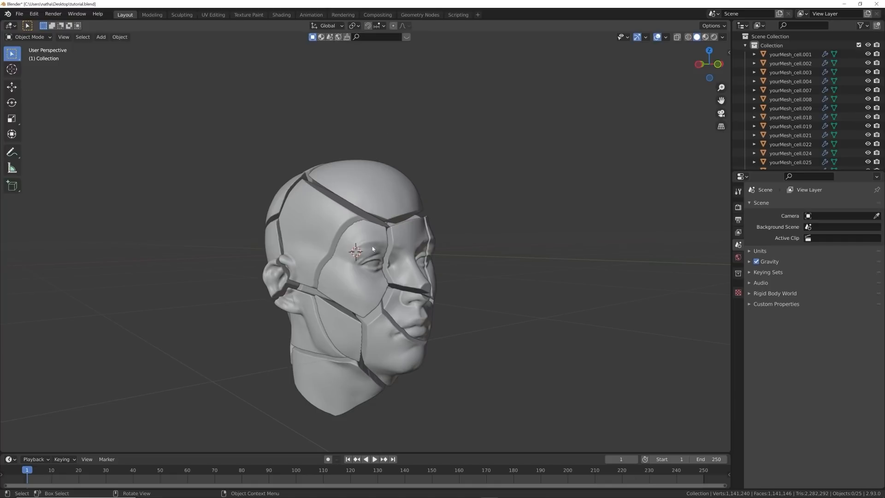
{"action": "key", "text": "b"}
{"action": "left_click_drag", "start_coordinate": [283, 364], "coordinate": [213, 420]}
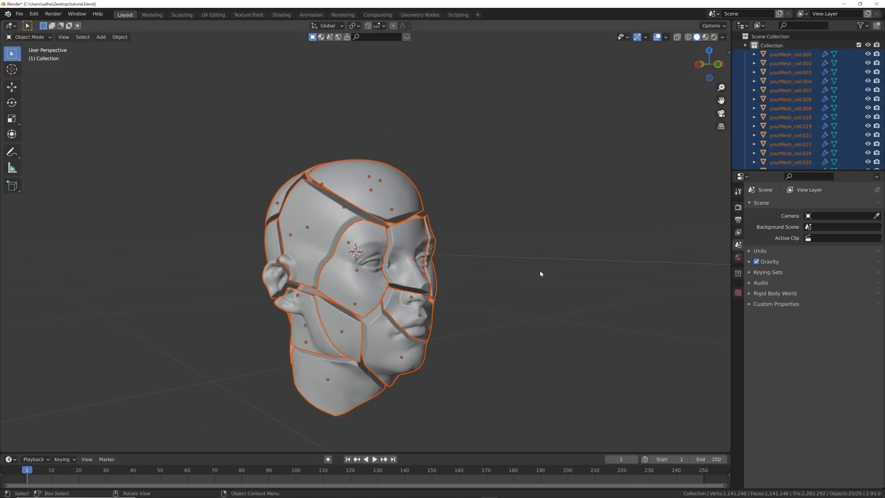
{"action": "key", "text": "s"}
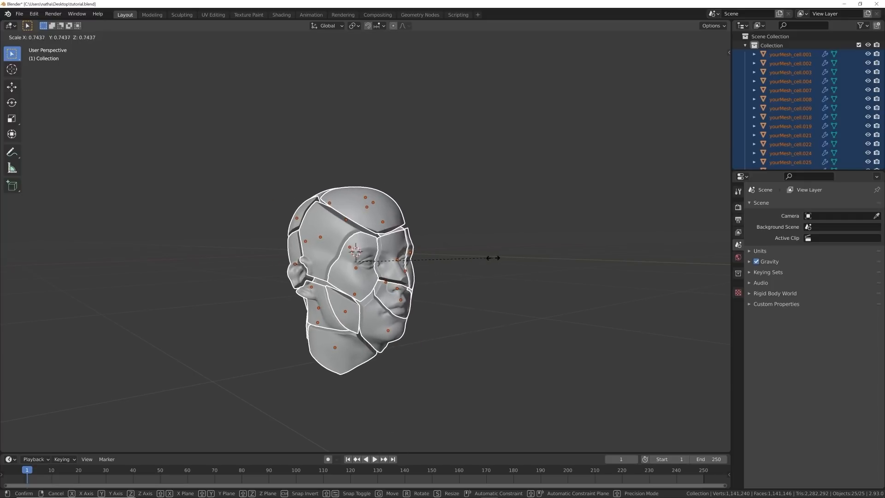
{"action": "left_click", "coordinate": [492, 258]}
Add a camera and align it to a three-quarter view of the head
{"action": "middle_click_drag", "start_coordinate": [492, 258], "coordinate": [440, 243]}
{"action": "key", "text": "shift+a"}
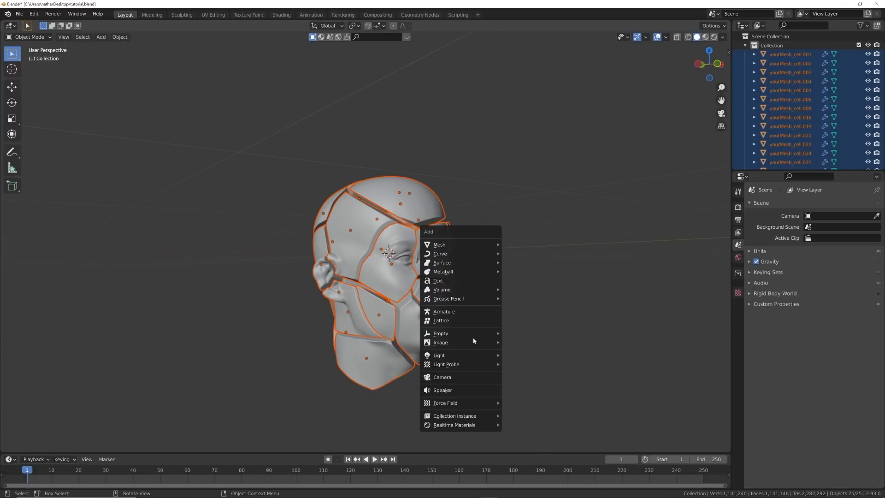
{"action": "left_click", "coordinate": [460, 376]}
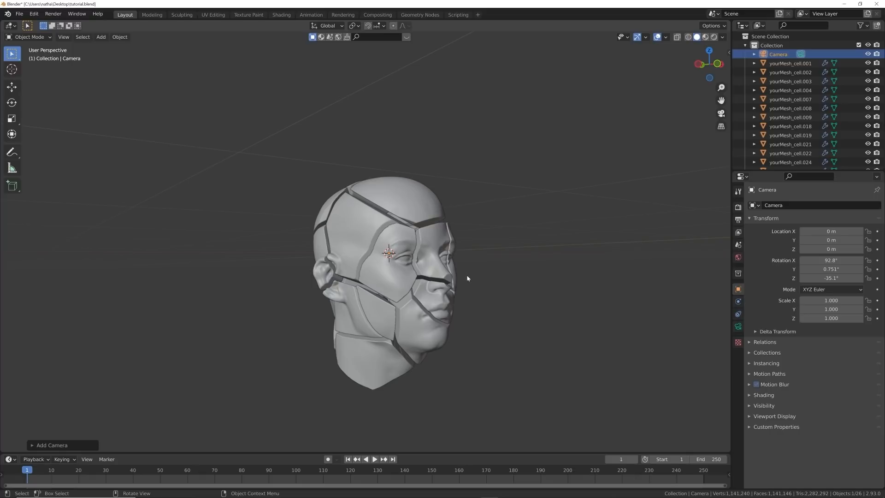
{"action": "key", "text": "ctrl+alt+KP_0"}
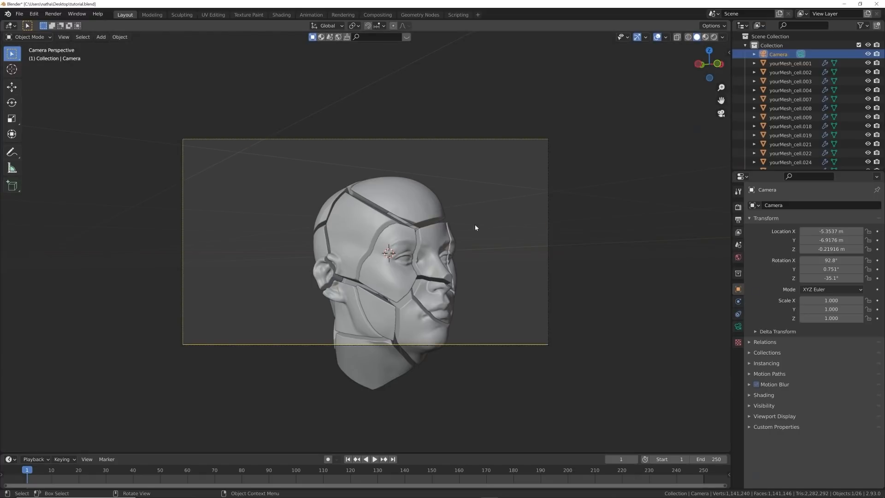
Select all the head cells without the camera and move them up and to the left within the camera frame
{"action": "middle_click_drag", "start_coordinate": [475, 227], "coordinate": [490, 227]}
{"action": "scroll", "coordinate": [493, 226], "scroll_direction": "down", "scroll_amount": 2}
{"action": "left_click_drag", "start_coordinate": [499, 145], "coordinate": [291, 349]}
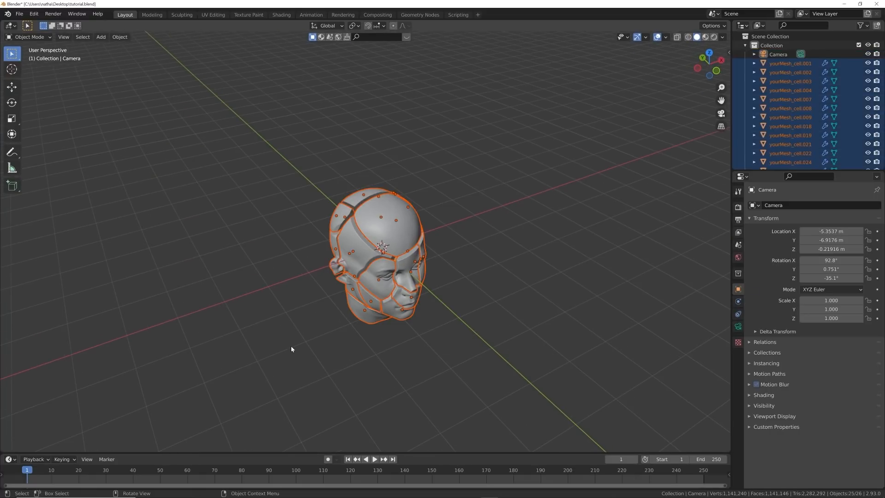
{"action": "key", "text": "KP_0"}
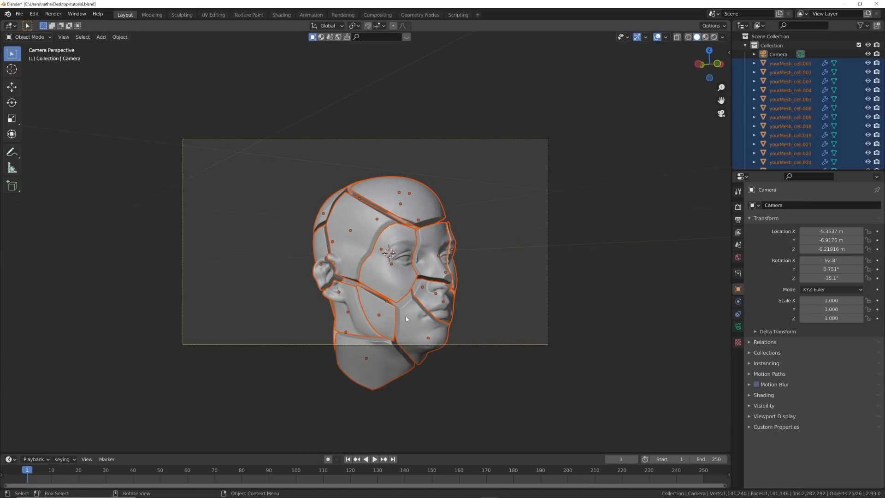
{"action": "key", "text": "g"}
{"action": "left_click", "coordinate": [339, 287]}
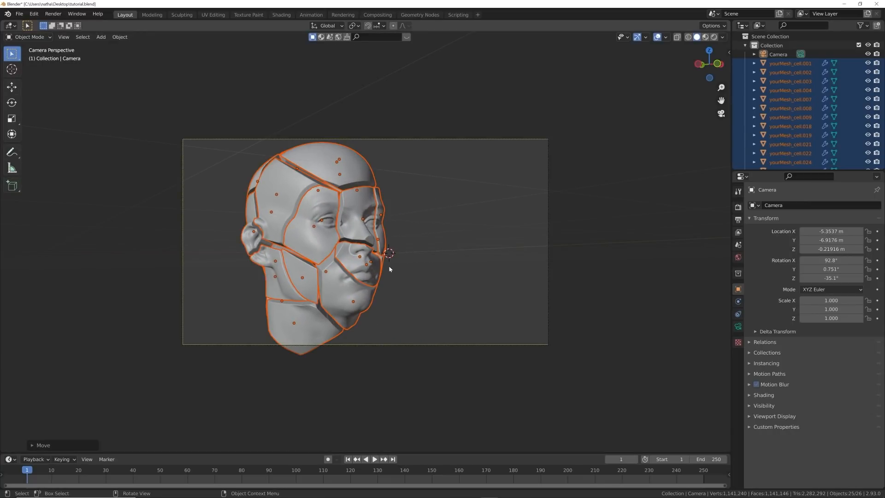
Rotate the selected head cells freely with Trackball so that the face tilts upward in the camera view
{"action": "key", "text": "r"}
{"action": "key", "text": "r"}
{"action": "key", "text": "Escape"}
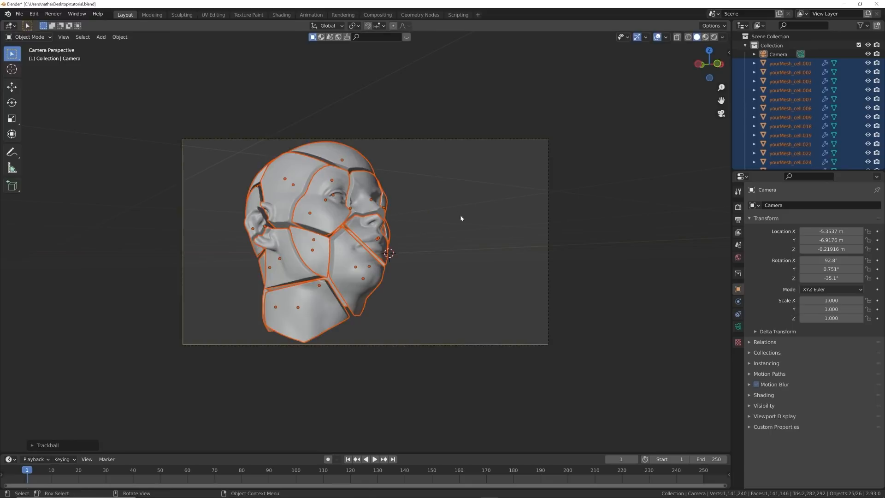
Refine the head cells' orientation with Trackball and plain rotations until the face shows in a three-quarter view
{"action": "key", "text": "r"}
{"action": "key", "text": "r"}
{"action": "left_click", "coordinate": [469, 165]}
{"action": "key", "text": "r"}
{"action": "left_click", "coordinate": [440, 153]}
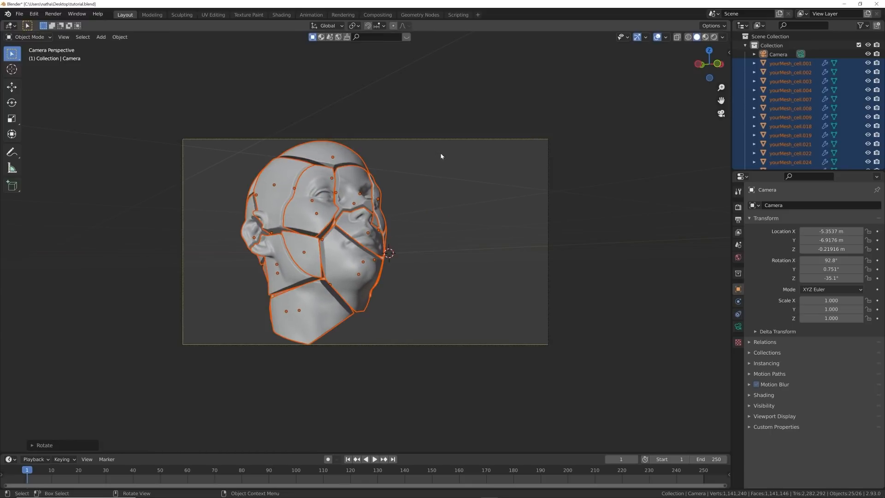
{"action": "key", "text": "r"}
{"action": "key", "text": "r"}
{"action": "left_click", "coordinate": [440, 160]}
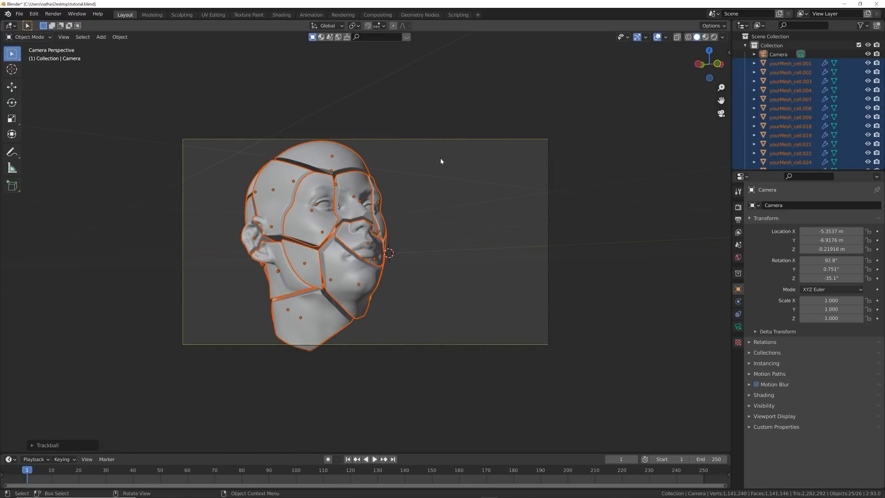
Select the camera and move it back and sideways so the whole head fits near the centre of the frame
{"action": "left_click", "coordinate": [778, 54]}
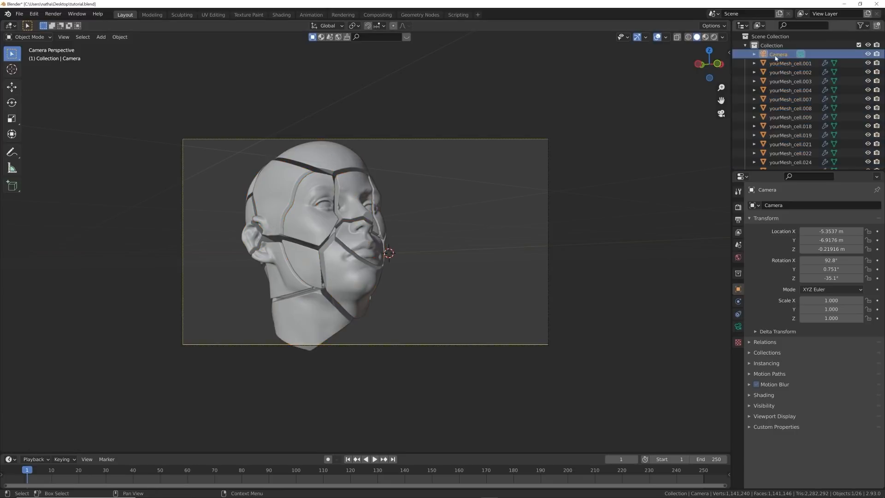
{"action": "key", "text": "g"}
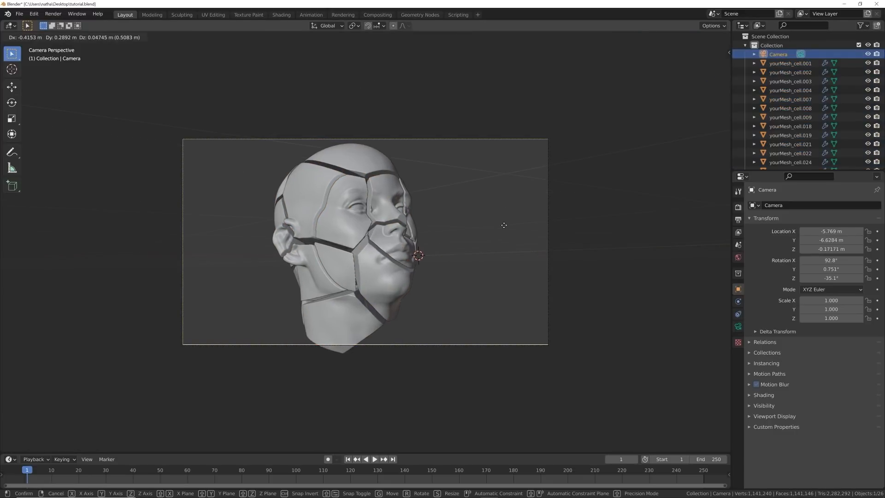
{"action": "left_click", "coordinate": [503, 224]}
{"action": "key", "text": "g"}
{"action": "left_click", "coordinate": [491, 284]}
{"action": "key", "text": "g"}
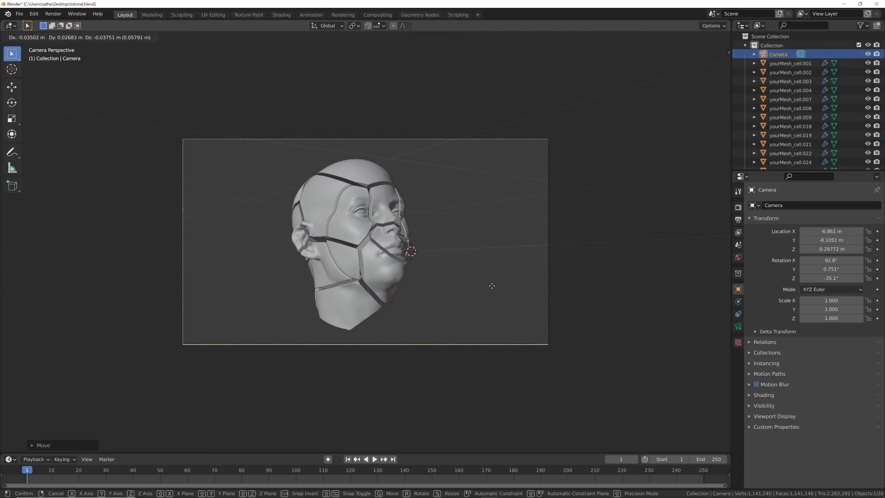
{"action": "left_click", "coordinate": [491, 286]}
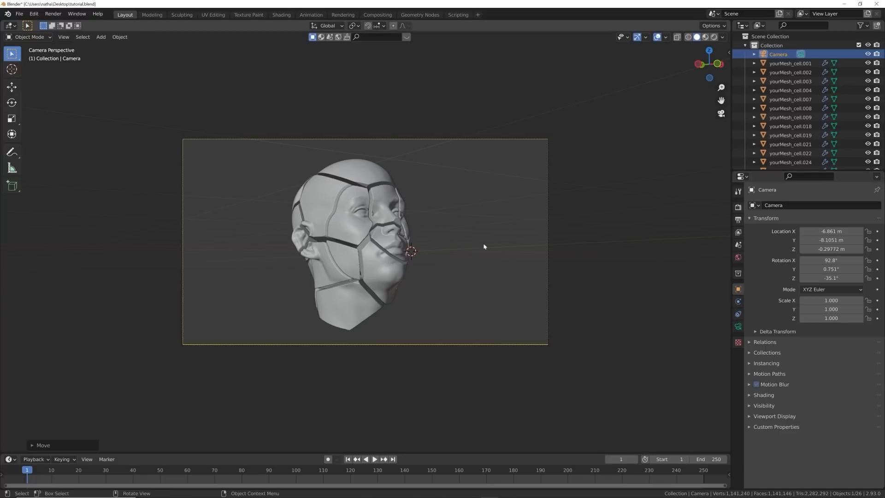
Set the camera's focal length to 85 mm
{"action": "left_click", "coordinate": [738, 326]}
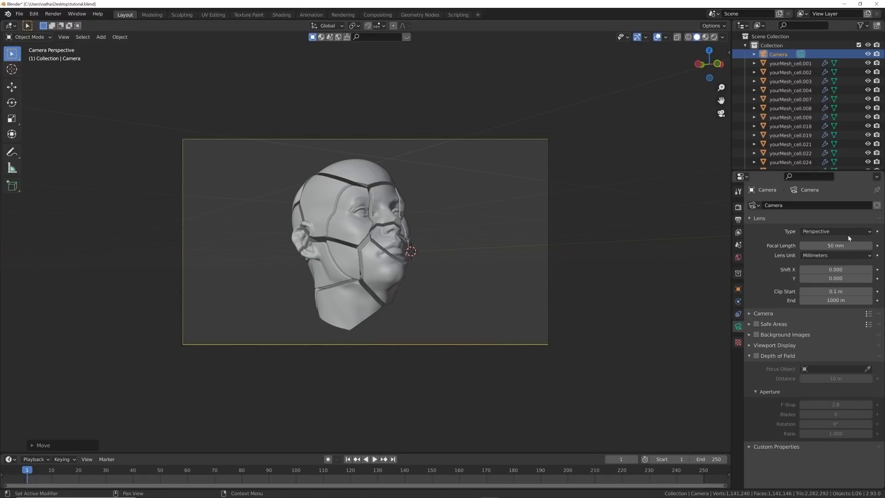
{"action": "type", "text": "85"}
{"action": "key", "text": "Return"}
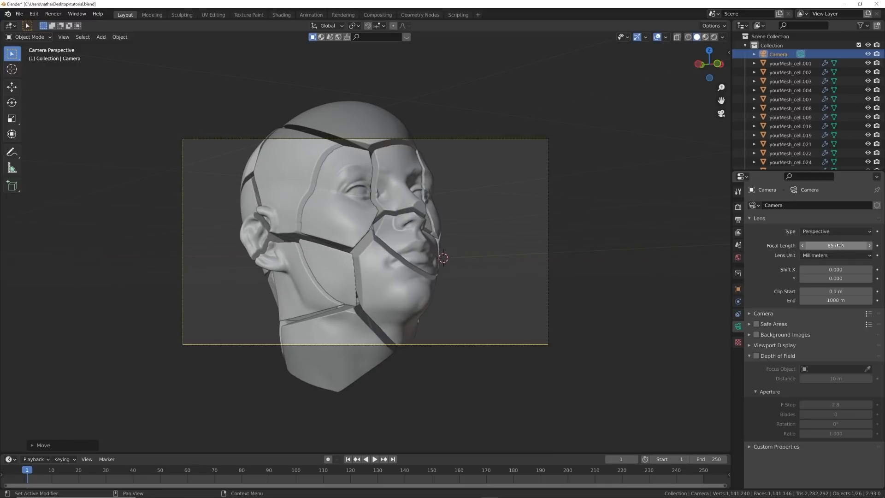
Move the camera backward along its local Z axis until the whole head fits inside the frame
{"action": "key", "text": "g"}
{"action": "key", "text": "z"}
{"action": "key", "text": "z"}
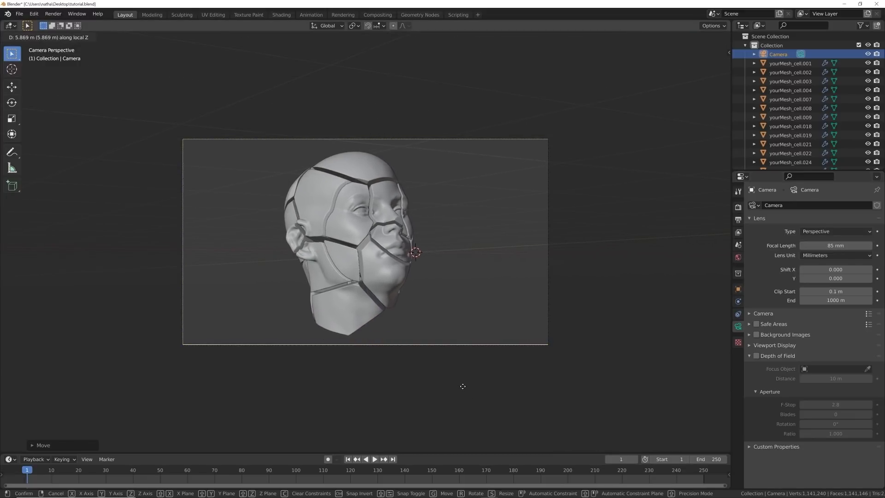
{"action": "left_click", "coordinate": [445, 281]}
{"action": "scroll", "coordinate": [433, 281], "scroll_direction": "up", "scroll_amount": 4}
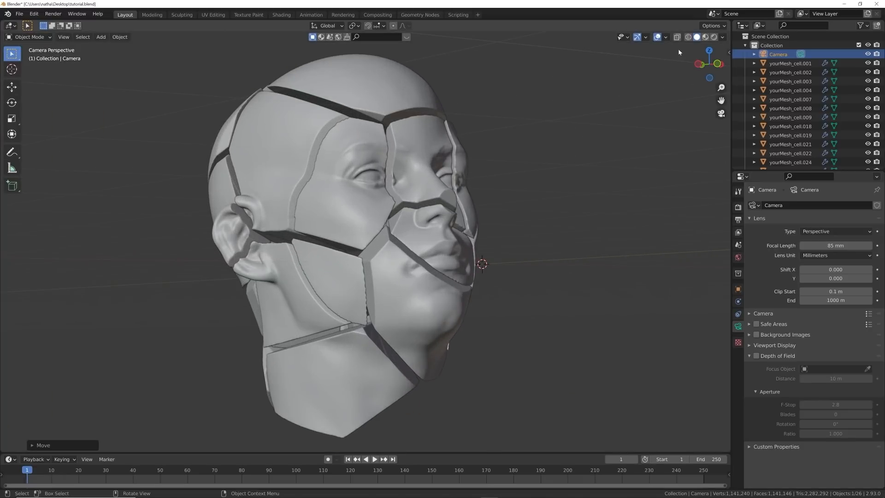
Switch the viewport to Material Preview shading and save the file
{"action": "left_click", "coordinate": [705, 37]}
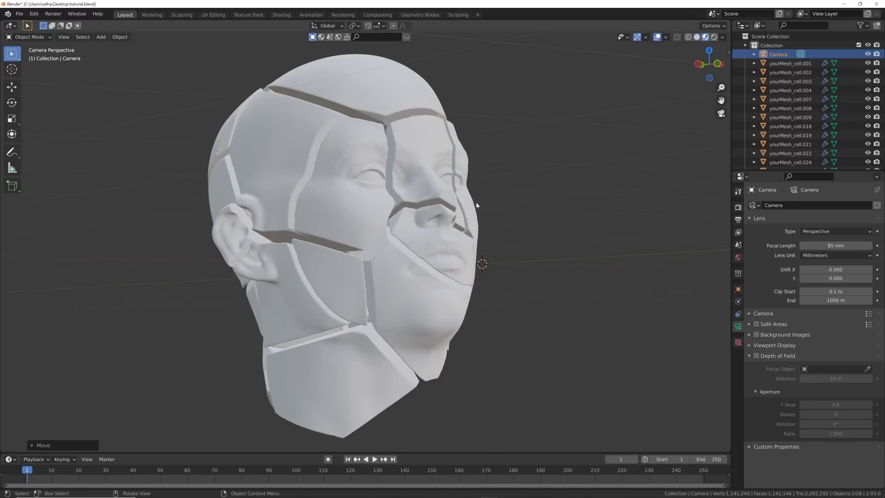
{"action": "mouse_move", "coordinate": [475, 203]}
{"action": "middle_mouse_down"}
{"action": "mouse_move", "coordinate": [430, 225]}
{"action": "mouse_move", "coordinate": [408, 179]}
{"action": "mouse_move", "coordinate": [480, 187]}
{"action": "middle_mouse_up"}
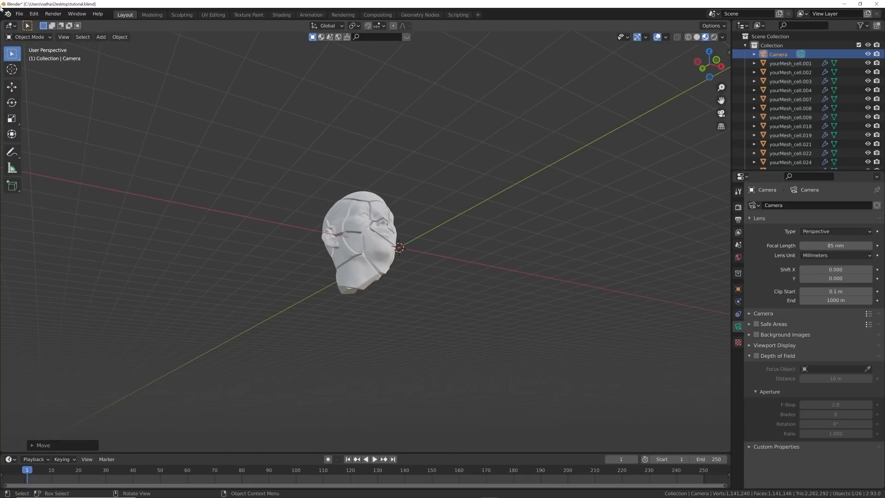
{"action": "left_click", "coordinate": [20, 14]}
{"action": "left_click", "coordinate": [36, 75]}
{"action": "middle_click_drag", "start_coordinate": [307, 118], "coordinate": [313, 149]}
{"action": "scroll", "coordinate": [360, 265], "scroll_direction": "up", "scroll_amount": 5}
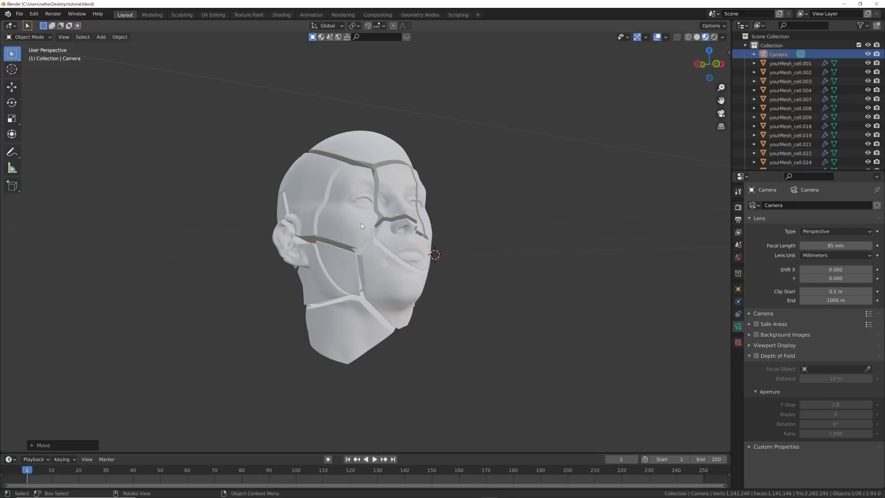
{"action": "middle_click_drag", "start_coordinate": [361, 223], "coordinate": [524, 95]}
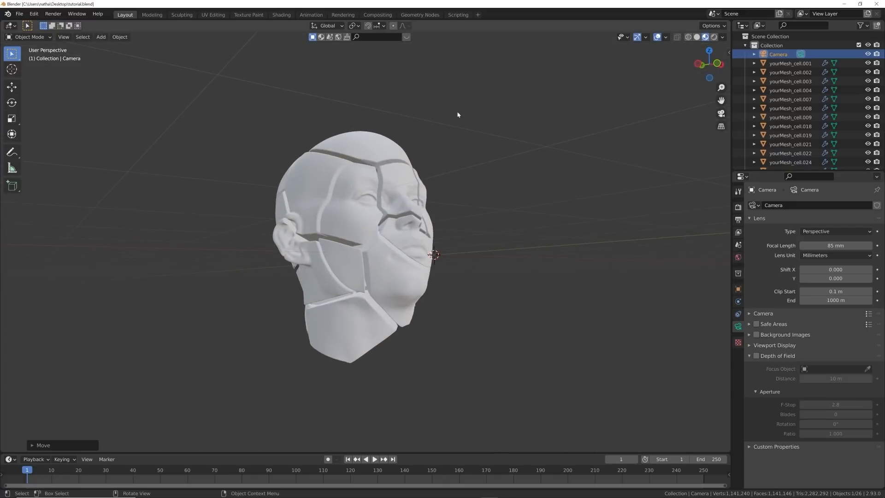
Switch to the Shading workspace and create a new material on the cell around the eye and cheek
{"action": "left_click", "coordinate": [281, 15]}
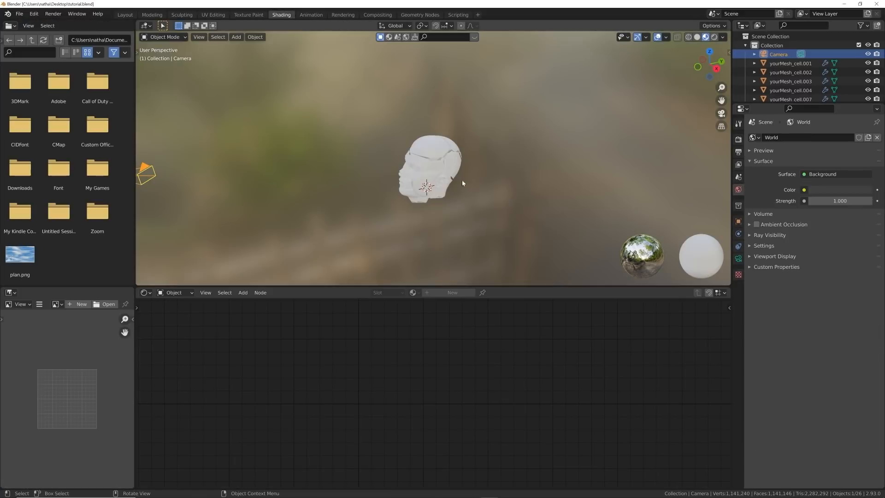
{"action": "middle_click_drag", "start_coordinate": [425, 196], "coordinate": [505, 193]}
{"action": "middle_click_drag", "start_coordinate": [445, 209], "coordinate": [522, 143]}
{"action": "scroll", "coordinate": [437, 131], "scroll_direction": "up", "scroll_amount": 5}
{"action": "left_click", "coordinate": [425, 121]}
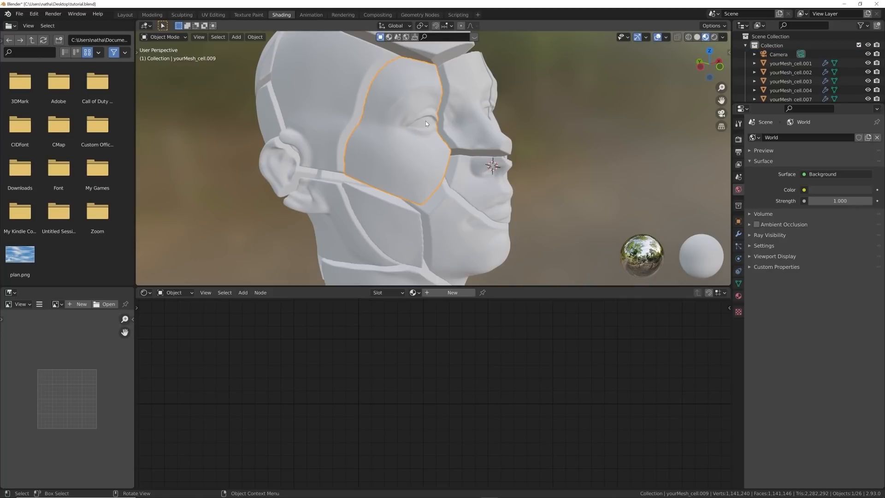
{"action": "left_click", "coordinate": [451, 293]}
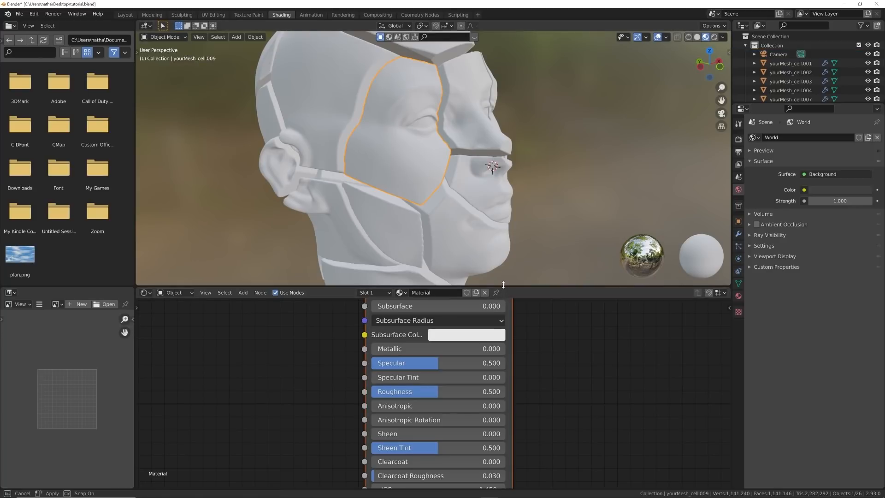
Enlarge the node editor and darken the Principled BSDF's Base Color to a medium grey
{"action": "left_click_drag", "start_coordinate": [504, 288], "coordinate": [504, 233]}
{"action": "scroll", "coordinate": [437, 323], "scroll_direction": "down", "scroll_amount": 2}
{"action": "left_click", "coordinate": [461, 279]}
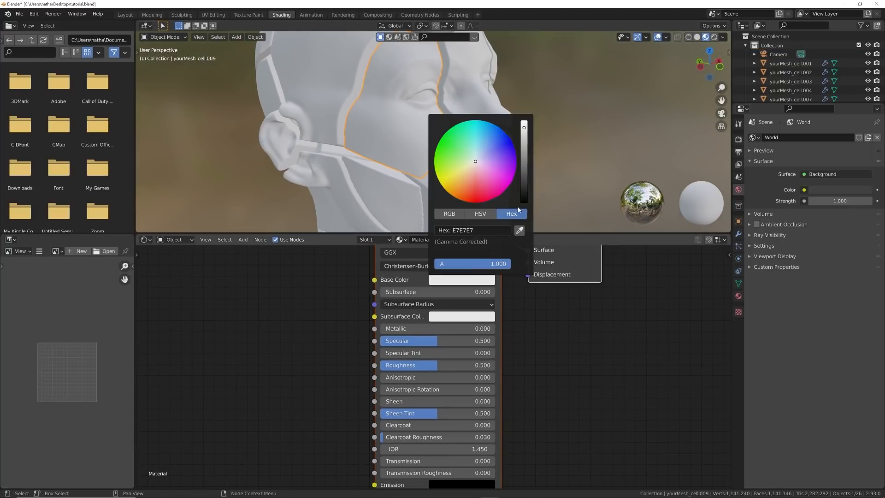
{"action": "left_click", "coordinate": [521, 162]}
{"action": "middle_click_drag", "start_coordinate": [402, 136], "coordinate": [399, 125]}
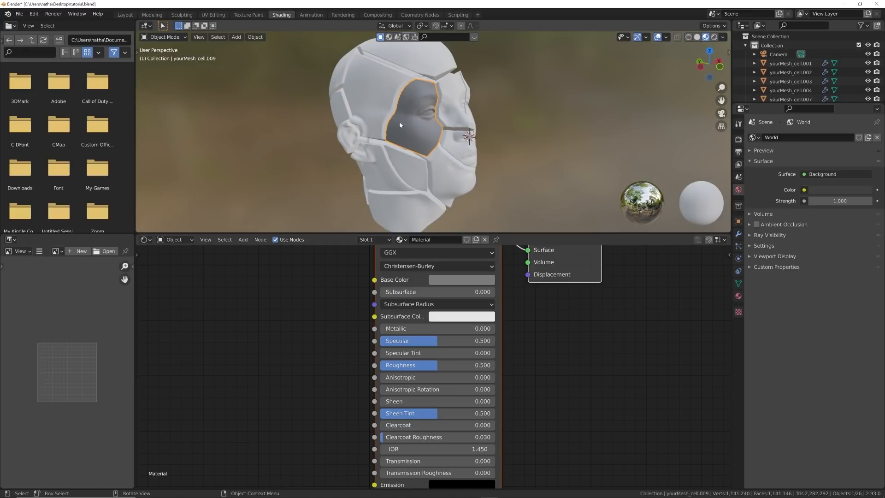
Select all objects and link the eye cell's material to them
{"action": "key", "text": "a"}
{"action": "key", "text": "ctrl+l"}
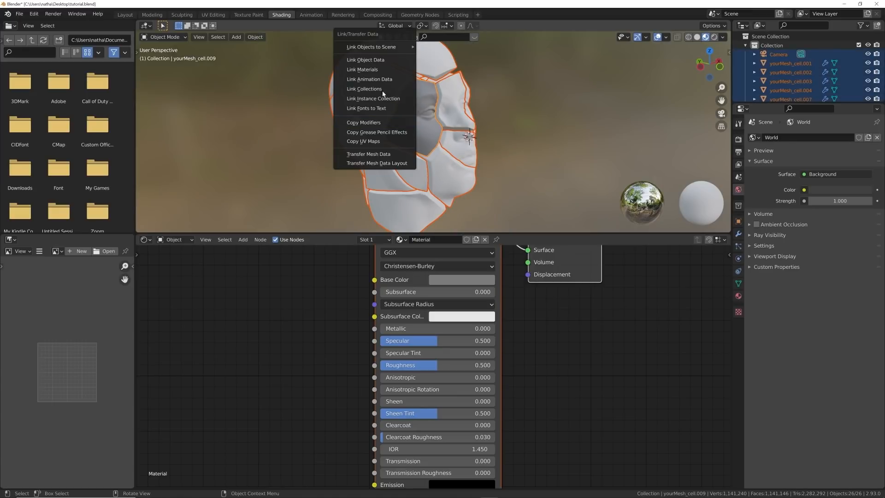
{"action": "key", "text": "Return"}
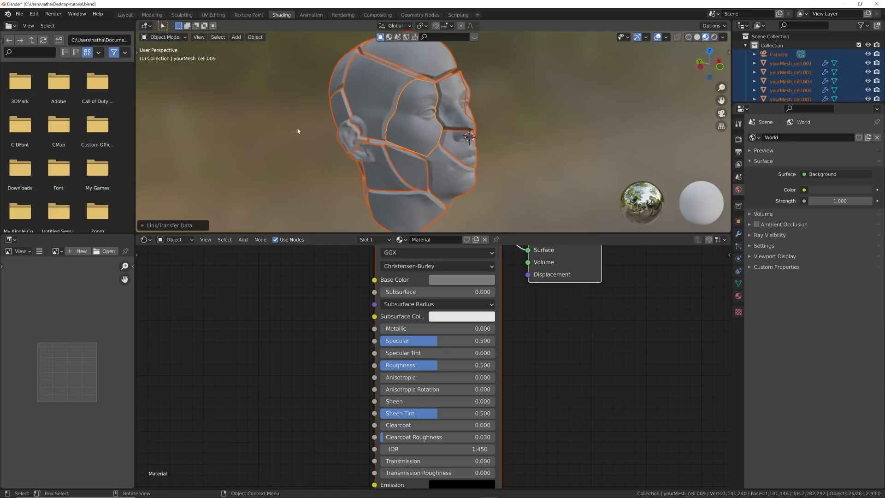
{"action": "mouse_move", "coordinate": [440, 136]}
{"action": "middle_mouse_down"}
{"action": "mouse_move", "coordinate": [433, 148]}
{"action": "mouse_move", "coordinate": [443, 143]}
{"action": "middle_mouse_up"}
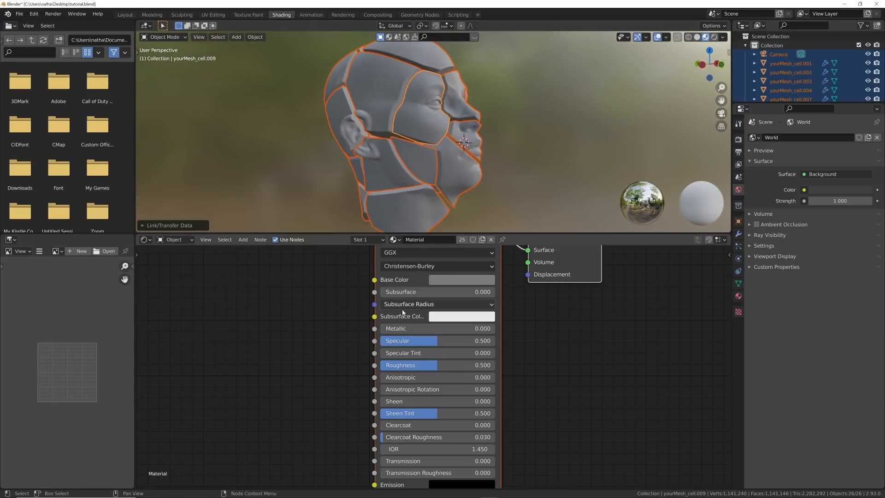
Add a ColorRamp node and connect its Color output to the Principled BSDF's Base Color
{"action": "middle_click_drag", "start_coordinate": [400, 316], "coordinate": [499, 383]}
{"action": "key", "text": "shift+a"}
{"action": "key", "text": "shift+a"}
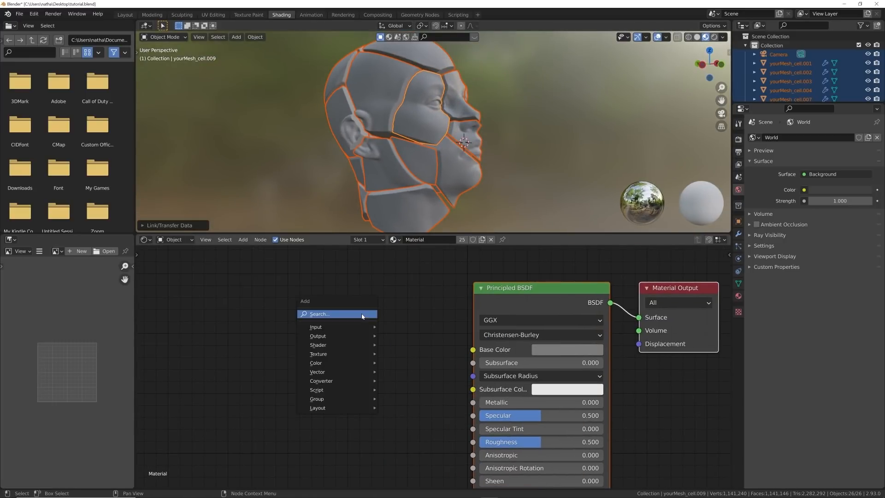
{"action": "left_click", "coordinate": [368, 315]}
{"action": "type", "text": "col"}
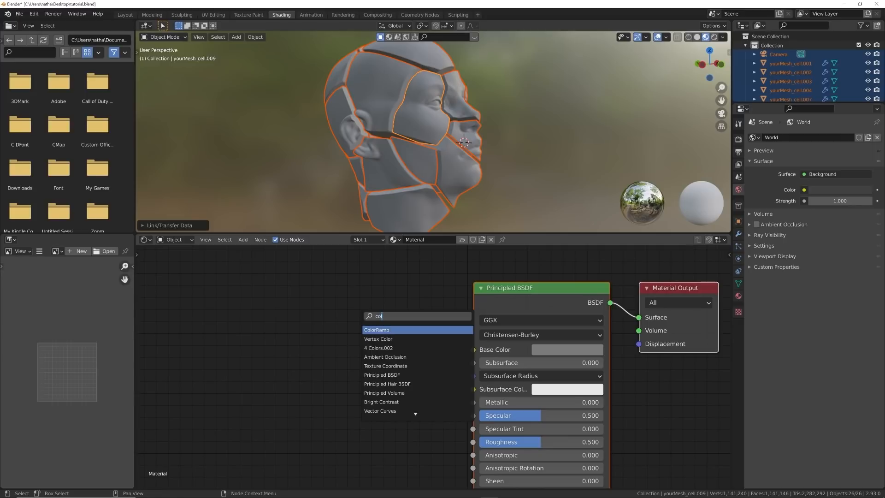
{"action": "key", "text": "Return"}
{"action": "left_click", "coordinate": [434, 358]}
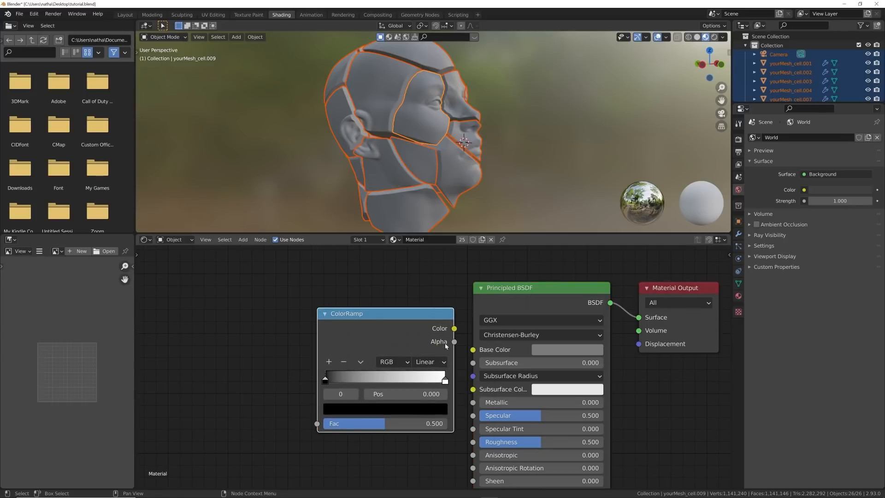
{"action": "left_click_drag", "start_coordinate": [446, 346], "coordinate": [472, 349]}
Set the ColorRamp interpolation to Constant and move the white stop to about position 0.556
{"action": "left_click", "coordinate": [399, 362]}
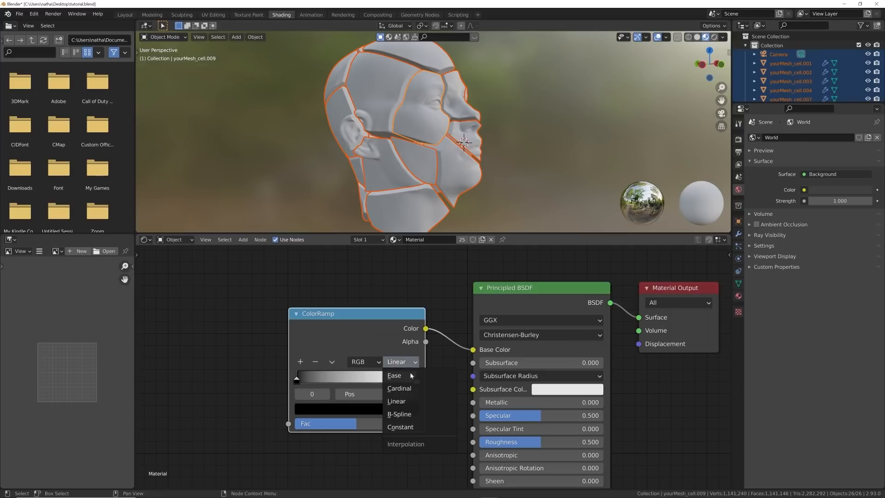
{"action": "left_click", "coordinate": [405, 427]}
{"action": "left_click_drag", "start_coordinate": [416, 379], "coordinate": [359, 381]}
Add a Mapping node before the ColorRamp and connect its Vector output to the ramp's Fac input
{"action": "middle_click_drag", "start_coordinate": [369, 339], "coordinate": [539, 326]}
{"action": "key", "text": "shift+a"}
{"action": "left_click", "coordinate": [400, 302]}
{"action": "type", "text": "map"}
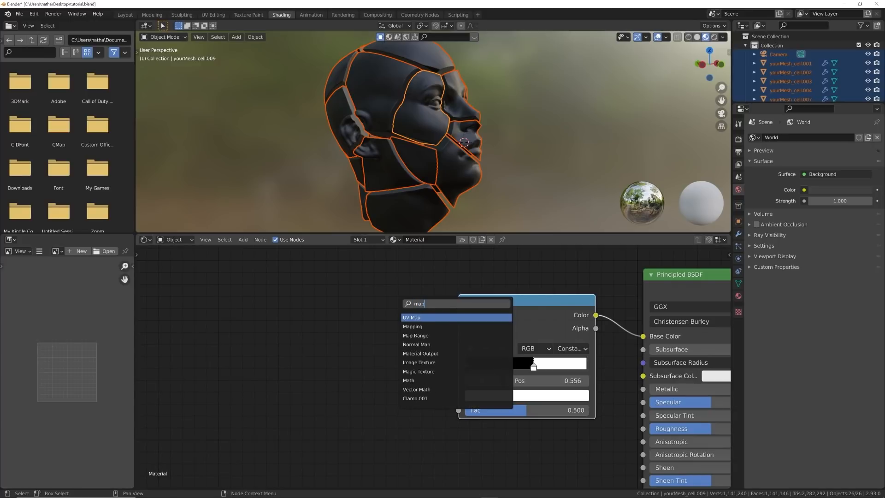
{"action": "key", "text": "Down"}
{"action": "key", "text": "Return"}
{"action": "left_click", "coordinate": [394, 321]}
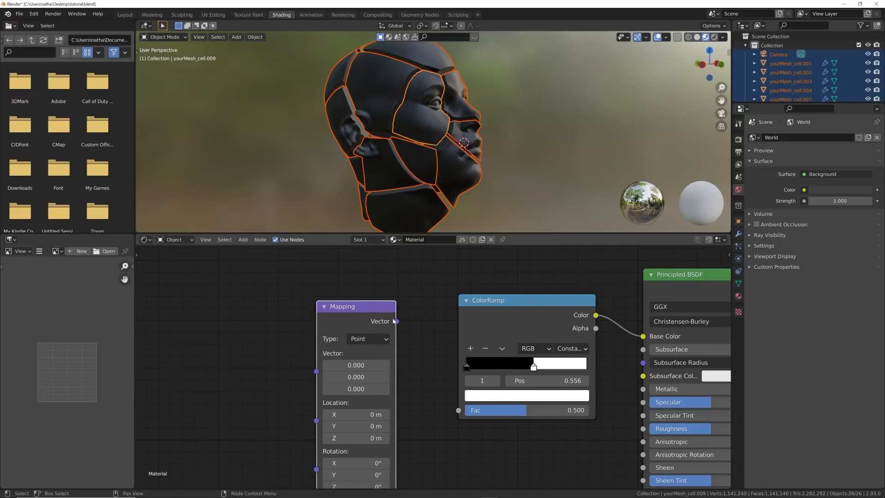
{"action": "left_click_drag", "start_coordinate": [458, 410], "coordinate": [458, 411]}
{"action": "middle_click_drag", "start_coordinate": [457, 410], "coordinate": [557, 399]}
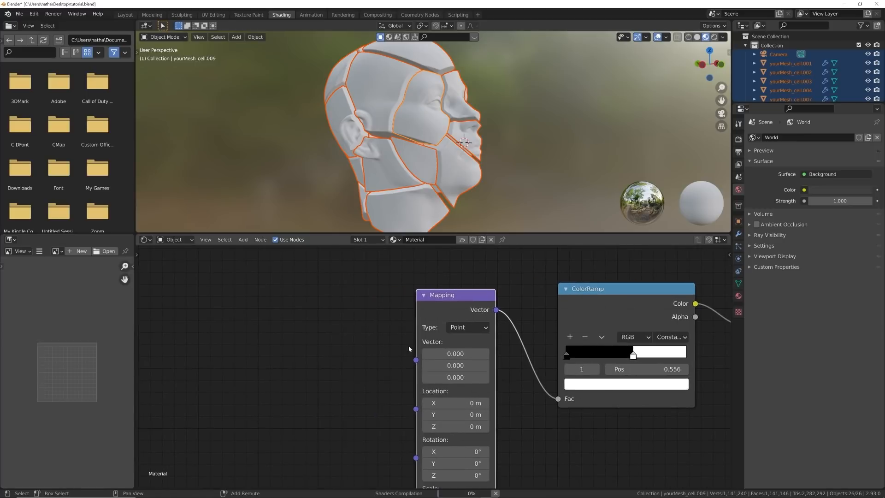
Add a Geometry node and connect its Pointiness output to the Mapping node's Vector input
{"action": "key", "text": "shift+a"}
{"action": "left_click", "coordinate": [463, 348]}
{"action": "type", "text": "geo"}
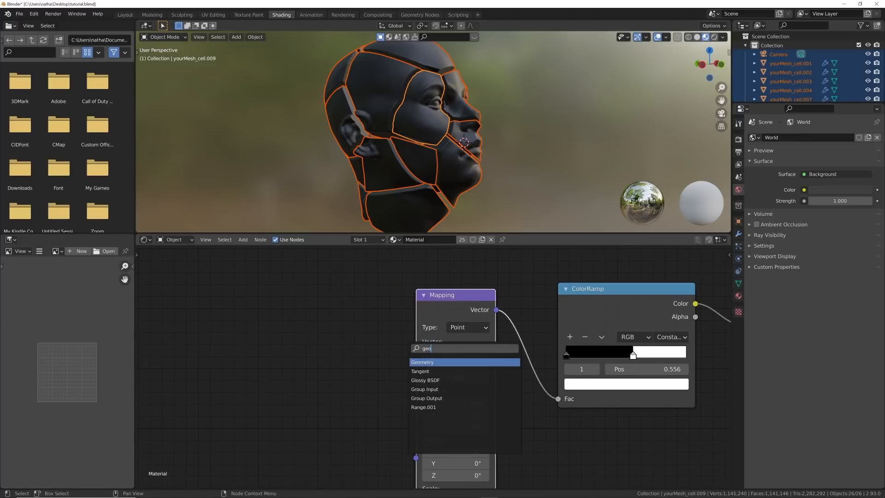
{"action": "key", "text": "Return"}
{"action": "left_click", "coordinate": [386, 391]}
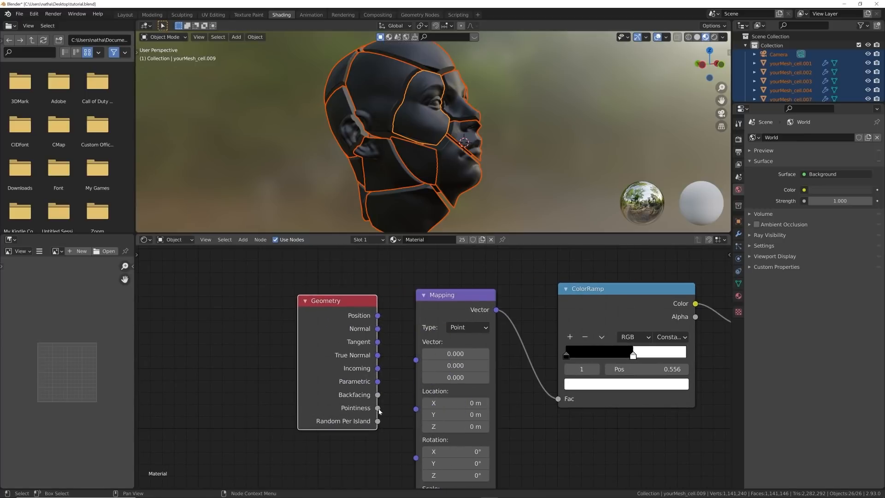
{"action": "left_click_drag", "start_coordinate": [413, 363], "coordinate": [413, 361]}
Switch the viewport to Rendered shading with Scene Lights and Scene World turned off
{"action": "middle_click_drag", "start_coordinate": [437, 369], "coordinate": [297, 370]}
{"action": "scroll", "coordinate": [441, 154], "scroll_direction": "up", "scroll_amount": 4}
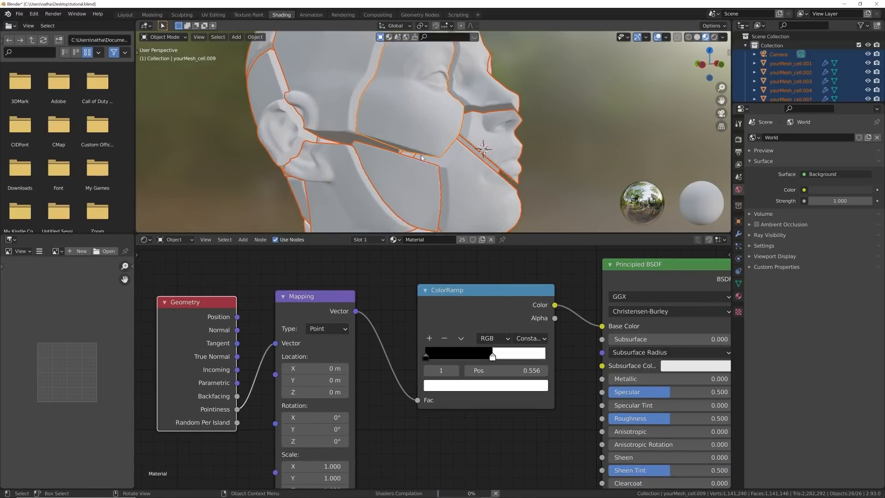
{"action": "middle_click_drag", "start_coordinate": [441, 154], "coordinate": [420, 153]}
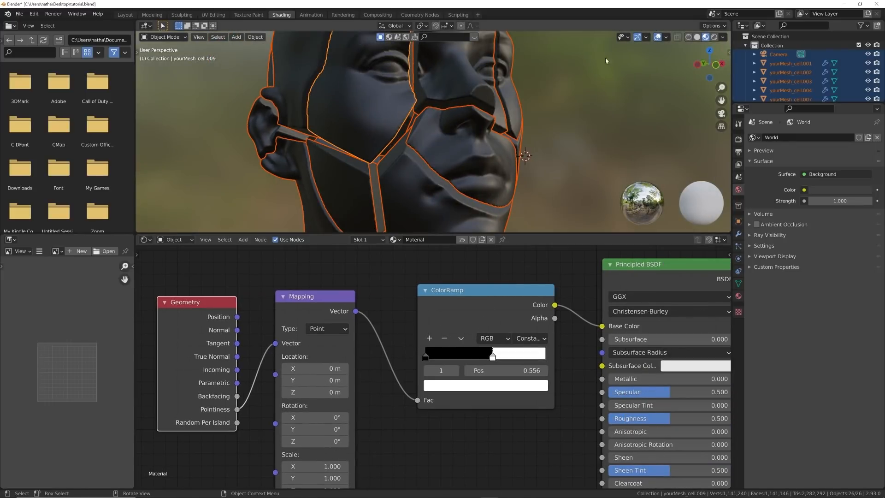
{"action": "left_click", "coordinate": [714, 37]}
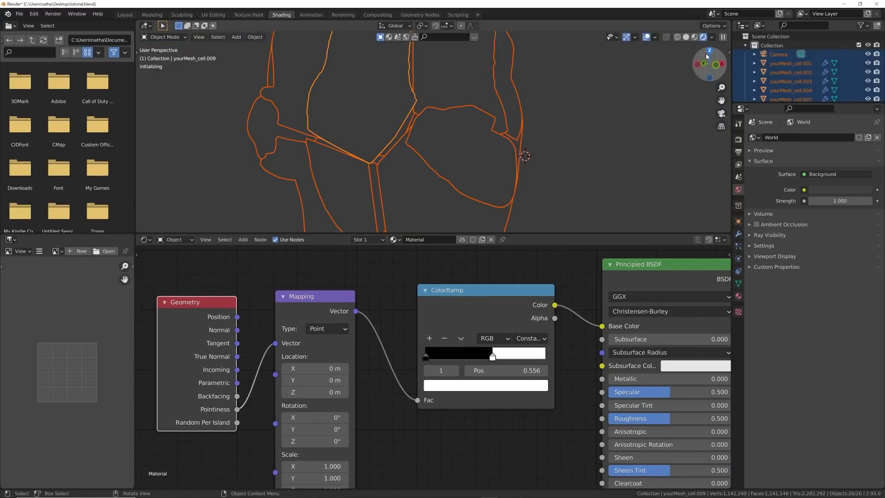
{"action": "left_click", "coordinate": [712, 37]}
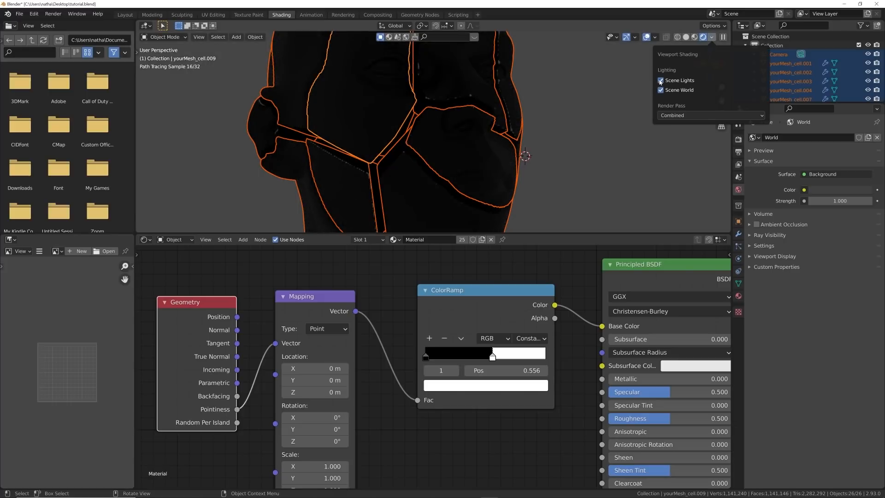
{"action": "left_click", "coordinate": [660, 80]}
{"action": "left_click", "coordinate": [661, 89]}
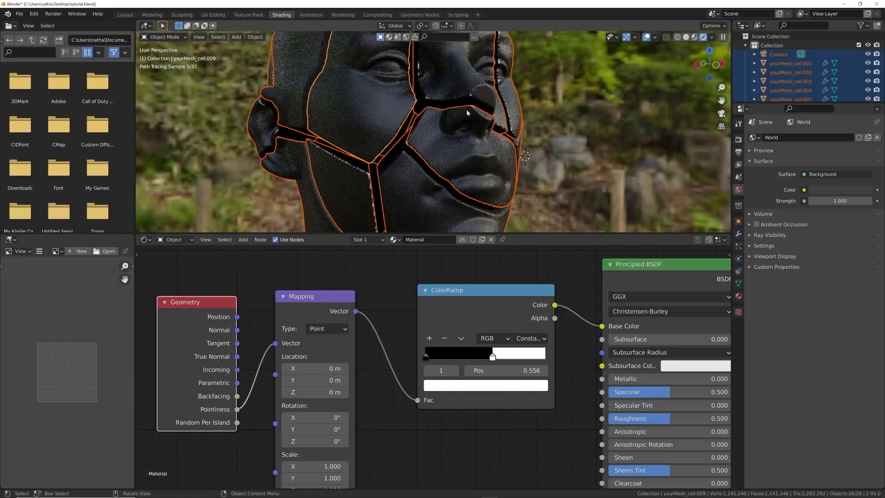
Fine-tune the ColorRamp's white stop to position 0.510 to widen the white edge lines on the head pieces
{"action": "scroll", "coordinate": [494, 118], "scroll_direction": "up", "scroll_amount": 5}
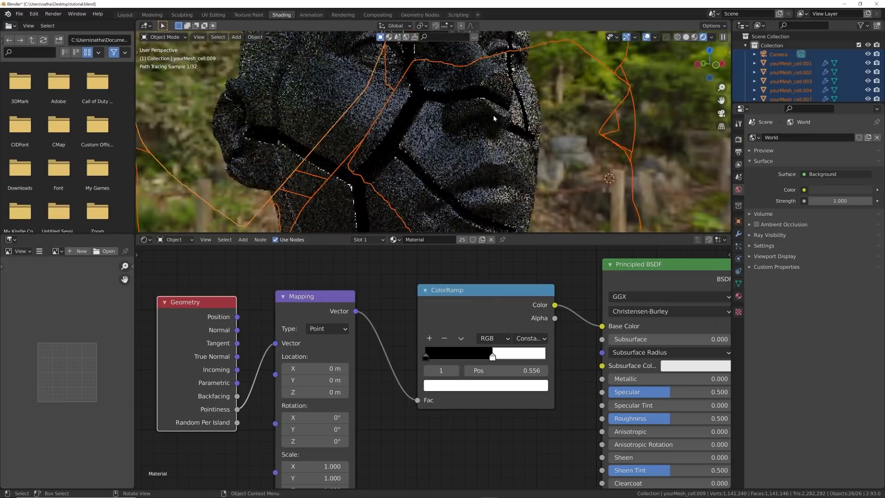
{"action": "scroll", "coordinate": [365, 166], "scroll_direction": "down", "scroll_amount": 2}
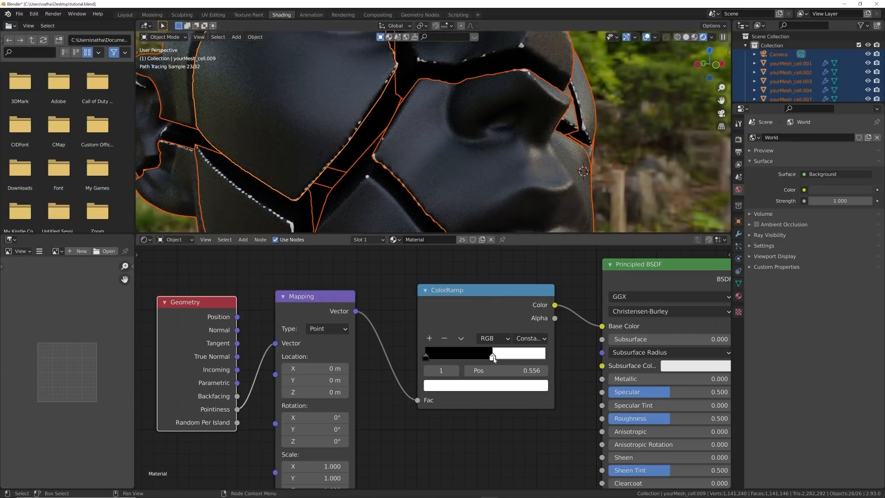
{"action": "left_click_drag", "start_coordinate": [492, 357], "coordinate": [489, 359]}
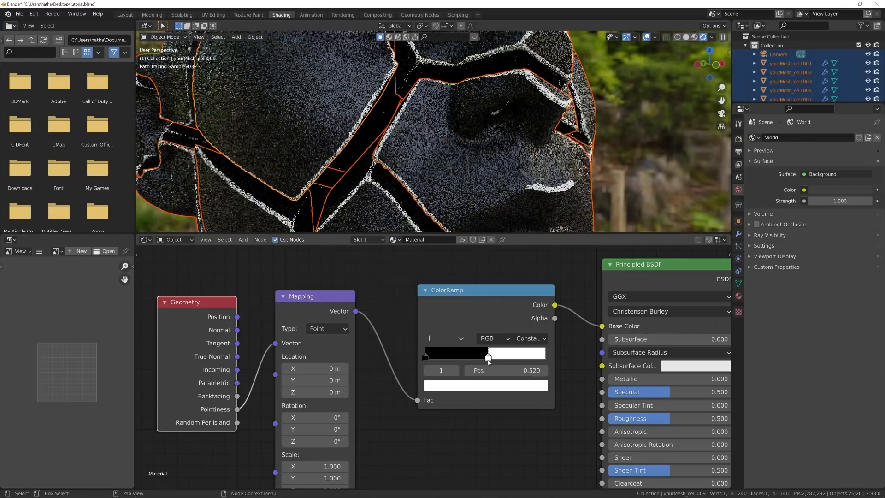
{"action": "scroll", "coordinate": [461, 138], "scroll_direction": "down", "scroll_amount": 4}
{"action": "middle_click_drag", "start_coordinate": [442, 134], "coordinate": [362, 144]}
{"action": "middle_click_drag", "start_coordinate": [305, 142], "coordinate": [500, 112]}
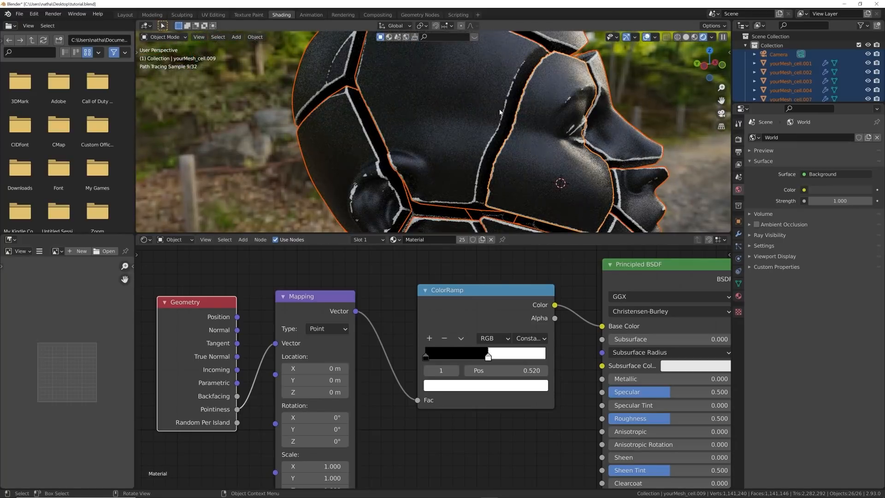
{"action": "middle_click_drag", "start_coordinate": [507, 175], "coordinate": [377, 182]}
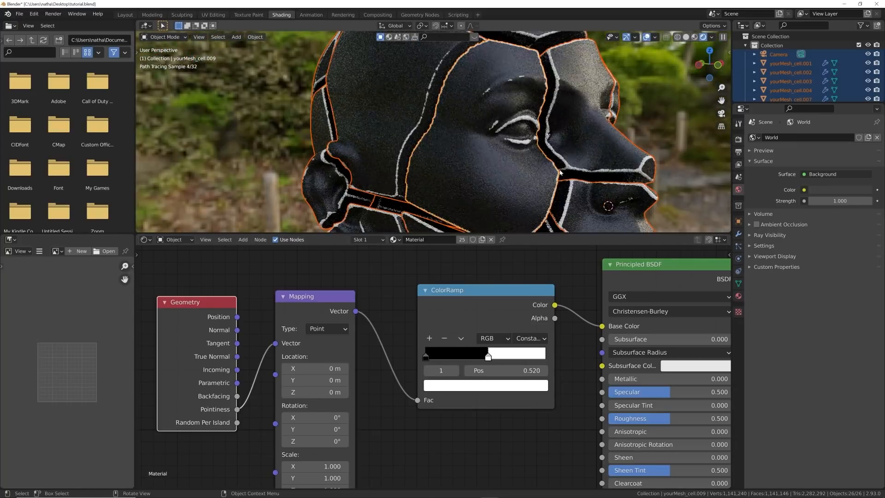
{"action": "left_click_drag", "start_coordinate": [486, 360], "coordinate": [486, 361]}
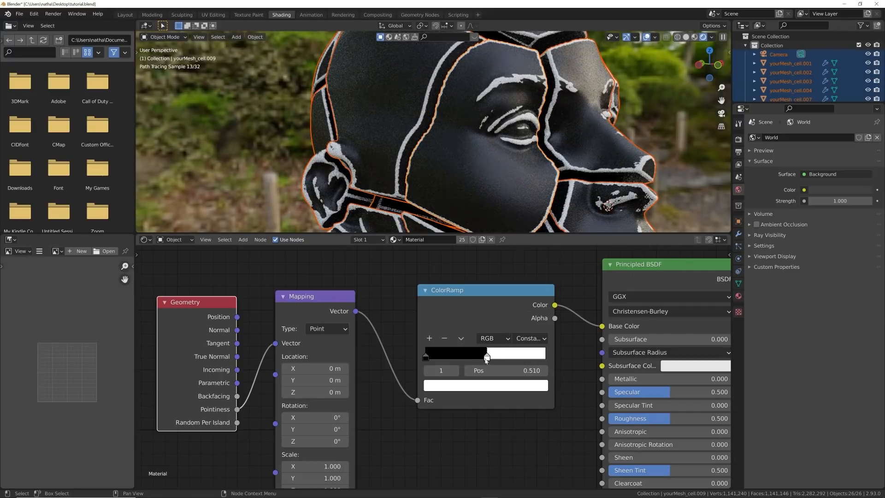
{"action": "middle_click_drag", "start_coordinate": [442, 152], "coordinate": [500, 167]}
{"action": "scroll", "coordinate": [507, 169], "scroll_direction": "up", "scroll_amount": 4}
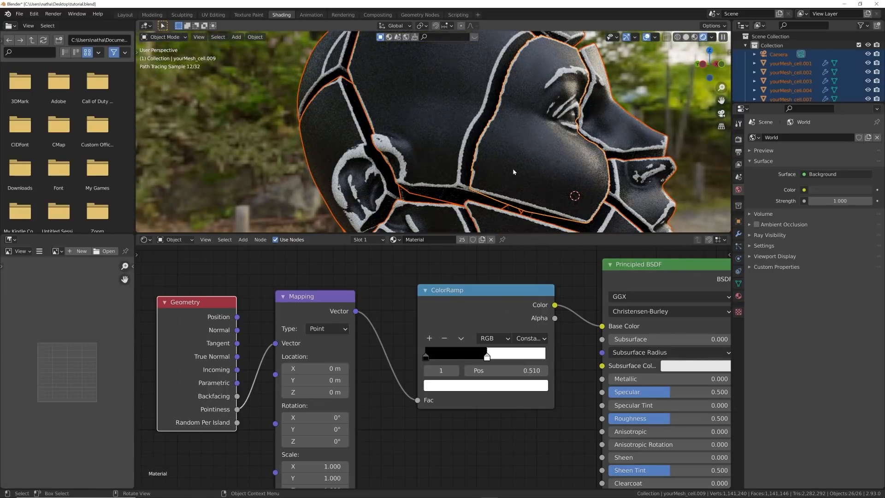
Deselect all objects and view the head's edge pattern from several angles
{"action": "scroll", "coordinate": [512, 171], "scroll_direction": "down", "scroll_amount": 5}
{"action": "left_click", "coordinate": [580, 151]}
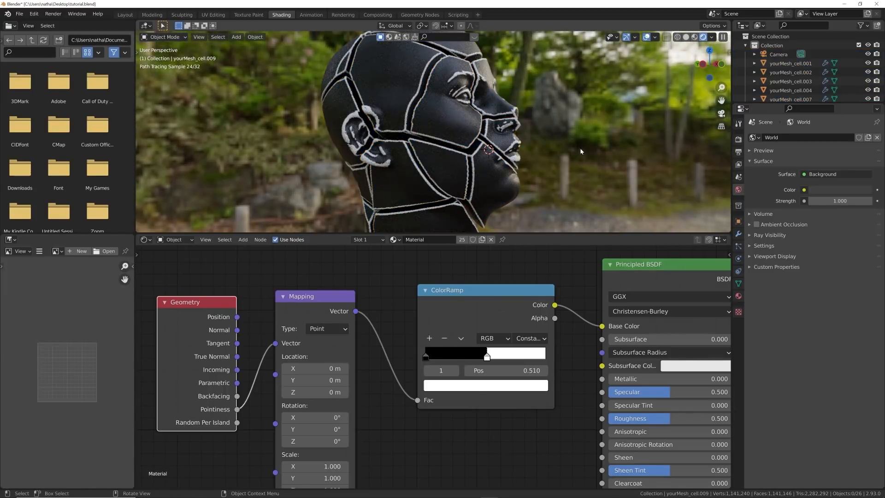
{"action": "middle_click_drag", "start_coordinate": [580, 151], "coordinate": [476, 144]}
{"action": "middle_click_drag", "start_coordinate": [399, 140], "coordinate": [511, 152]}
Disconnect the ColorRamp from the Principled BSDF's Base Color and move the Geometry, Mapping and ColorRamp nodes up, away from the shader
{"action": "scroll", "coordinate": [532, 261], "scroll_direction": "down", "scroll_amount": 1}
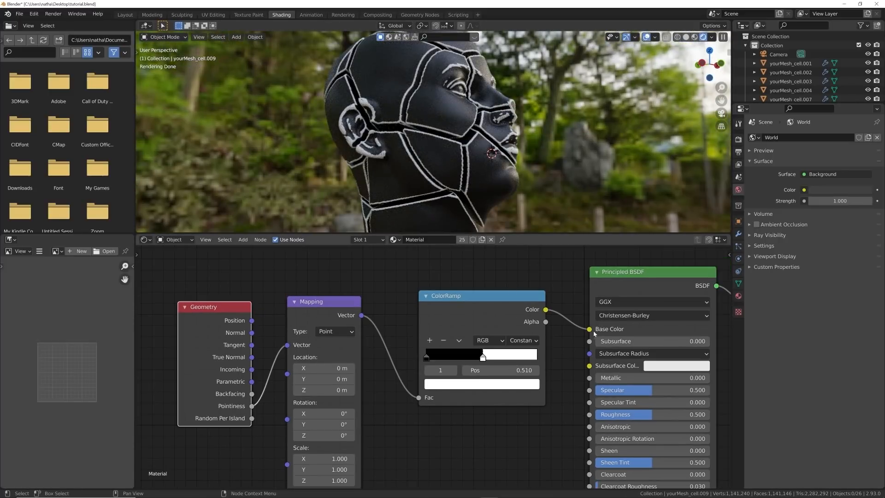
{"action": "left_click_drag", "start_coordinate": [594, 331], "coordinate": [564, 321]}
{"action": "scroll", "coordinate": [433, 364], "scroll_direction": "down", "scroll_amount": 2}
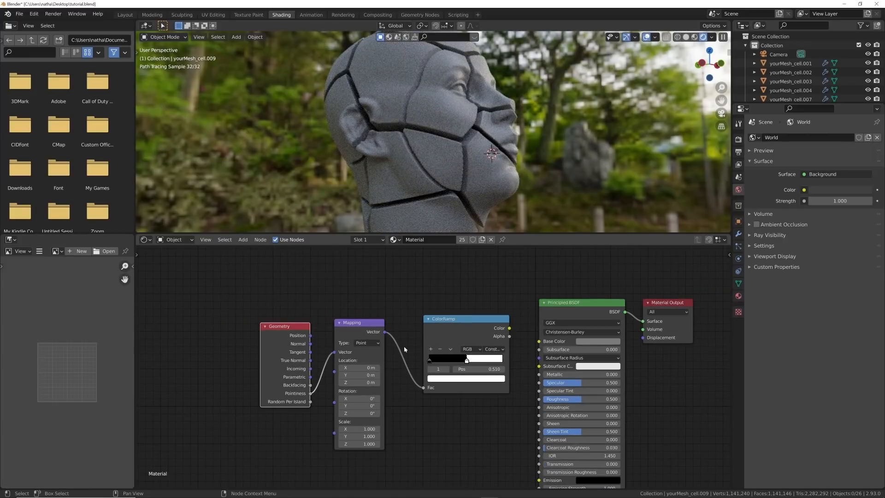
{"action": "middle_click_drag", "start_coordinate": [476, 301], "coordinate": [444, 321]}
{"action": "left_click_drag", "start_coordinate": [477, 302], "coordinate": [231, 404]}
{"action": "key", "text": "g"}
{"action": "left_click", "coordinate": [316, 300]}
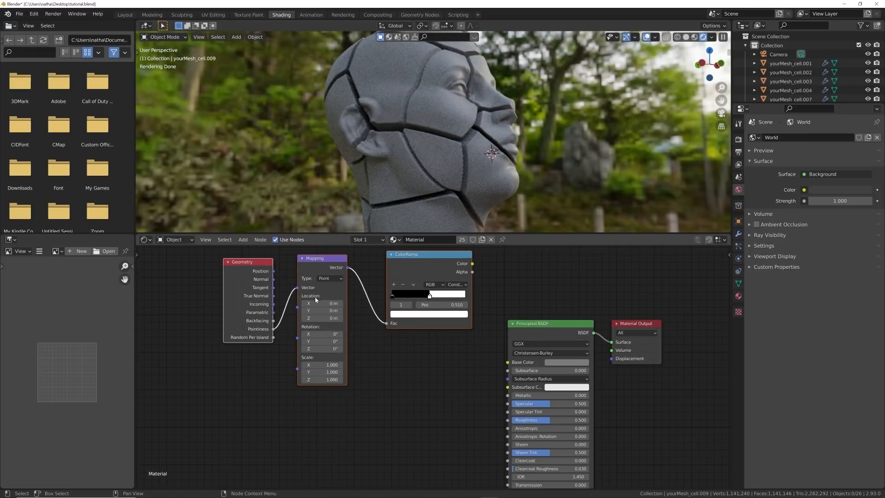
Duplicate the Principled BSDF node and place the copy directly below the original
{"action": "middle_click_drag", "start_coordinate": [538, 349], "coordinate": [517, 305]}
{"action": "left_click", "coordinate": [533, 283]}
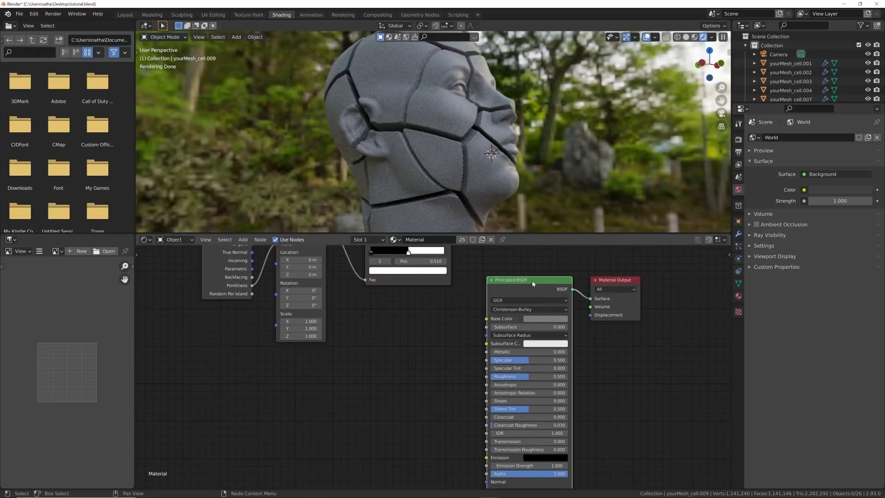
{"action": "scroll", "coordinate": [542, 319], "scroll_direction": "down", "scroll_amount": 2}
{"action": "key", "text": "shift+d"}
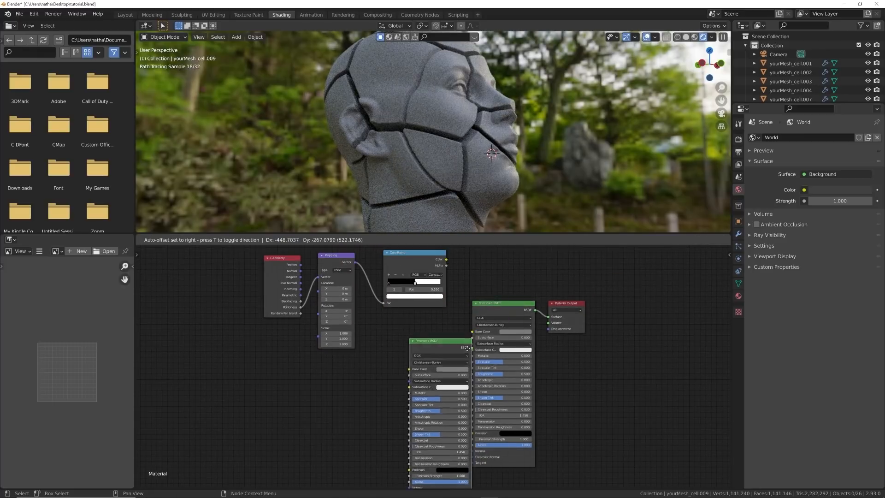
{"action": "left_click", "coordinate": [542, 469]}
{"action": "middle_click_drag", "start_coordinate": [609, 435], "coordinate": [559, 350]}
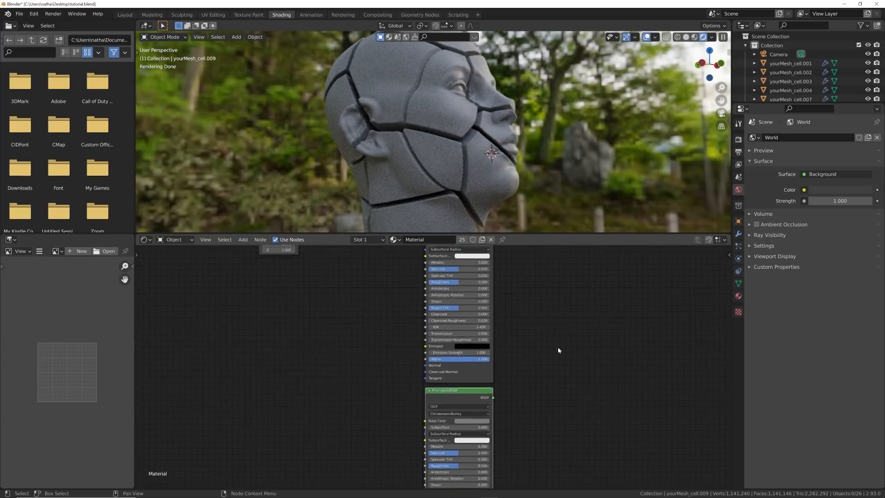
Insert a Mix Shader between the Principled BSDF and Material Output, and connect the duplicate's BSDF output to its second Shader input
{"action": "middle_click_drag", "start_coordinate": [549, 292], "coordinate": [560, 376]}
{"action": "key", "text": "shift+a"}
{"action": "type", "text": "m"}
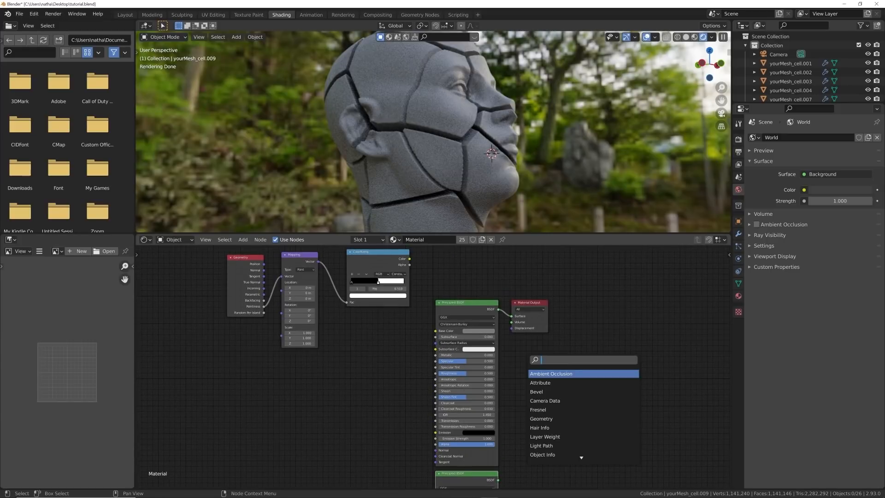
{"action": "type", "text": "ix"}
{"action": "key", "text": "Down"}
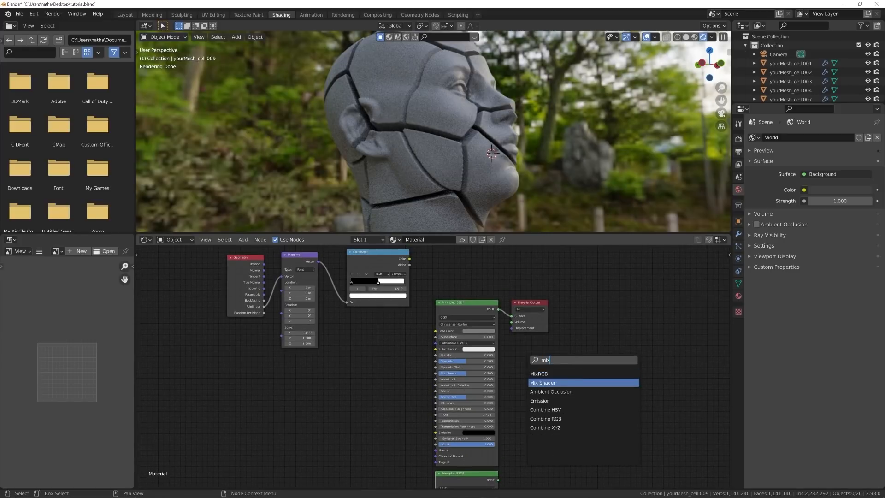
{"action": "key", "text": "Return"}
{"action": "left_click", "coordinate": [500, 296]}
{"action": "middle_click_drag", "start_coordinate": [518, 436], "coordinate": [502, 397]}
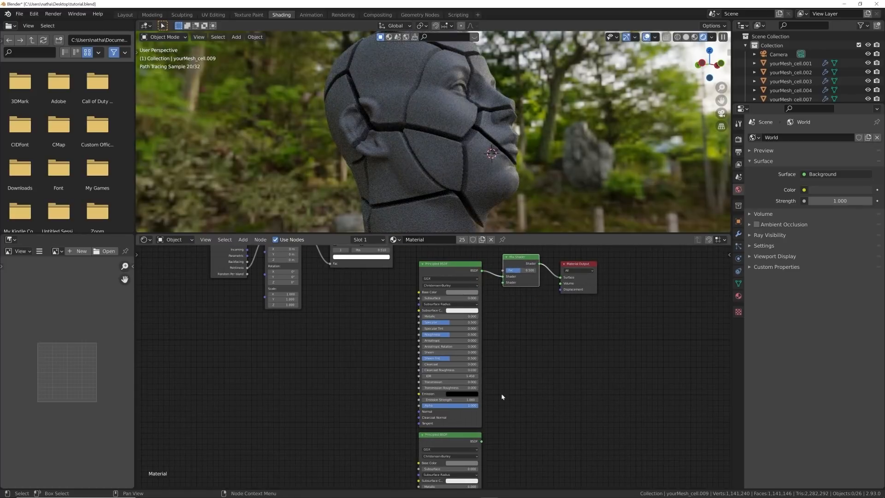
{"action": "left_click_drag", "start_coordinate": [481, 441], "coordinate": [502, 282]}
Give the duplicated Principled BSDF an orange Base Color, Metallic 1.000 and Roughness 0.104 for a gold look
{"action": "scroll", "coordinate": [493, 323], "scroll_direction": "up", "scroll_amount": 3}
{"action": "left_click", "coordinate": [474, 346]}
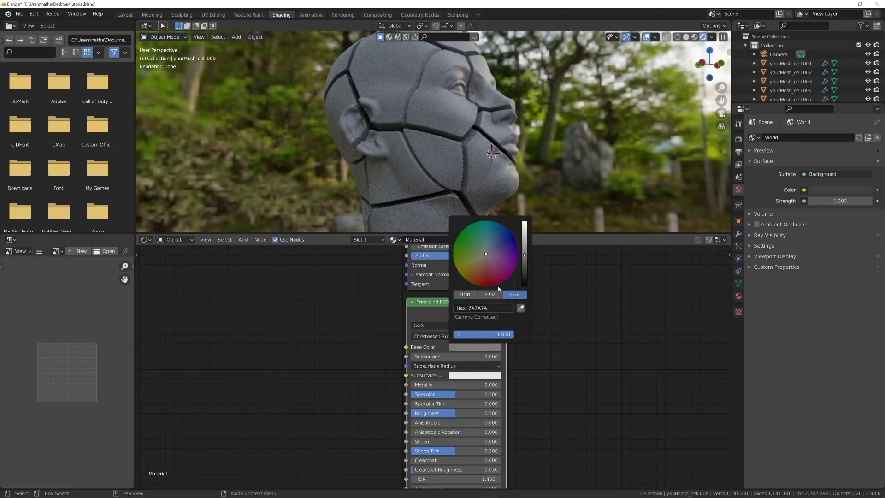
{"action": "left_click", "coordinate": [524, 229]}
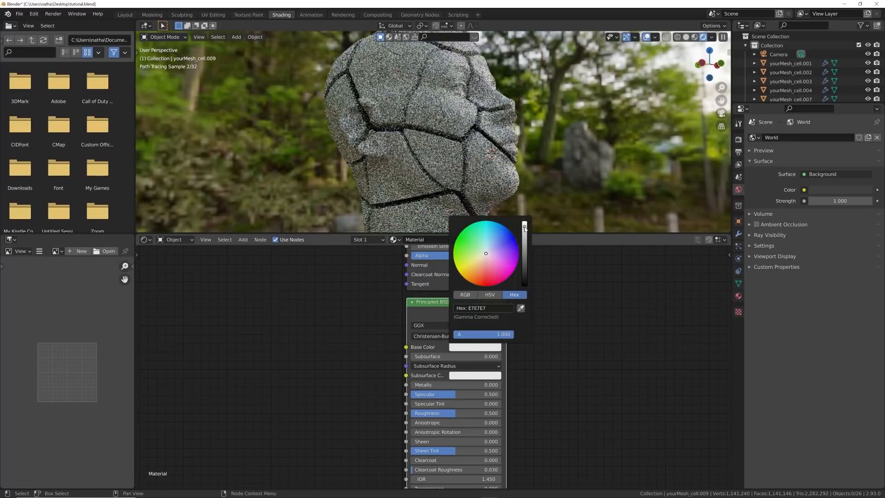
{"action": "left_click", "coordinate": [478, 271]}
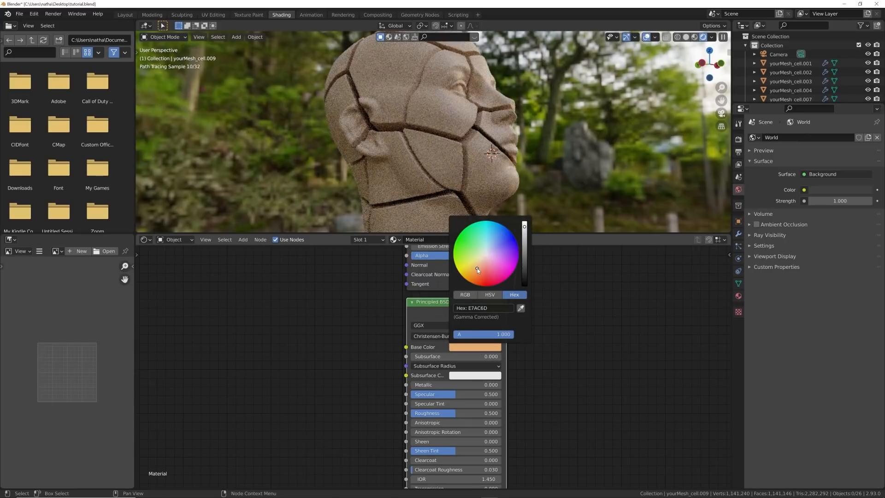
{"action": "left_click_drag", "start_coordinate": [429, 385], "coordinate": [502, 386]}
{"action": "left_click_drag", "start_coordinate": [461, 413], "coordinate": [454, 413]}
{"action": "middle_click_drag", "start_coordinate": [559, 203], "coordinate": [485, 181], "text": "alt"}
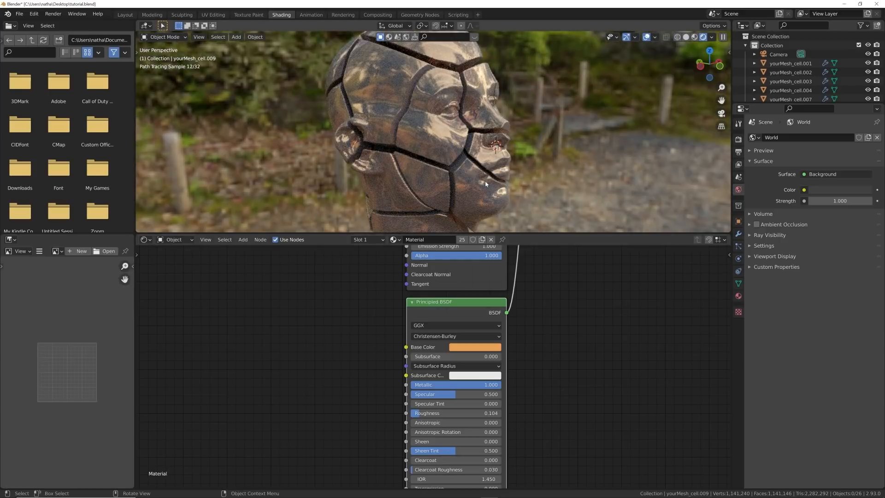
Try a different Base Color on the duplicated Principled BSDF and undo the change
{"action": "left_click", "coordinate": [464, 351]}
{"action": "left_click", "coordinate": [503, 260]}
{"action": "middle_click_drag", "start_coordinate": [460, 175], "coordinate": [442, 146], "text": "alt"}
{"action": "key", "text": "ctrl+z"}
Move the Mix Shader up near the ColorRamp and connect the ColorRamp's Color output to its Fac input
{"action": "middle_click_drag", "start_coordinate": [444, 309], "coordinate": [468, 389]}
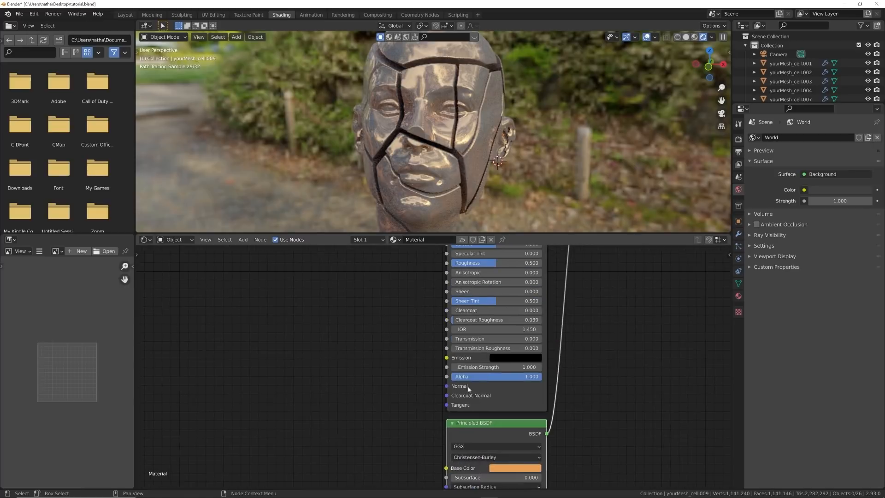
{"action": "scroll", "coordinate": [468, 389], "scroll_direction": "up", "scroll_amount": 8, "text": "shift"}
{"action": "left_click_drag", "start_coordinate": [568, 320], "coordinate": [499, 260]}
{"action": "middle_click_drag", "start_coordinate": [481, 287], "coordinate": [514, 313]}
{"action": "middle_click_drag", "start_coordinate": [346, 306], "coordinate": [375, 320]}
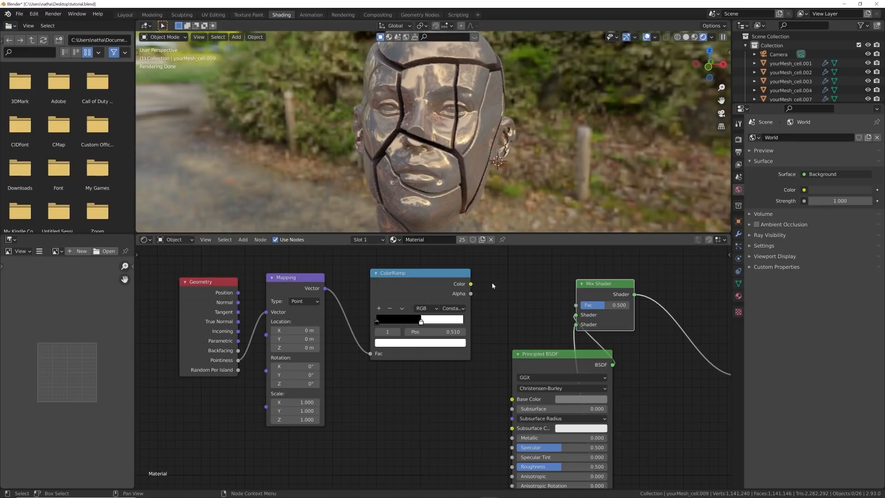
{"action": "left_click_drag", "start_coordinate": [576, 306], "coordinate": [576, 305]}
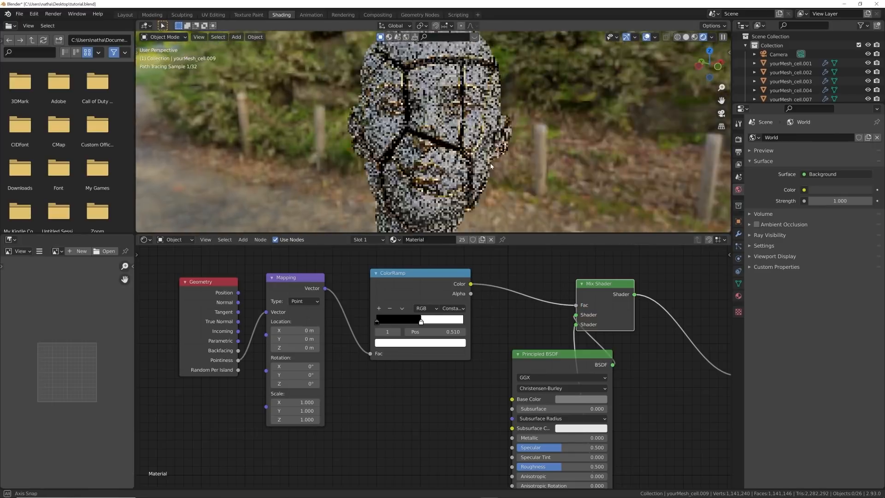
{"action": "middle_click_drag", "start_coordinate": [415, 147], "coordinate": [495, 147]}
{"action": "scroll", "coordinate": [455, 139], "scroll_direction": "up", "scroll_amount": 5}
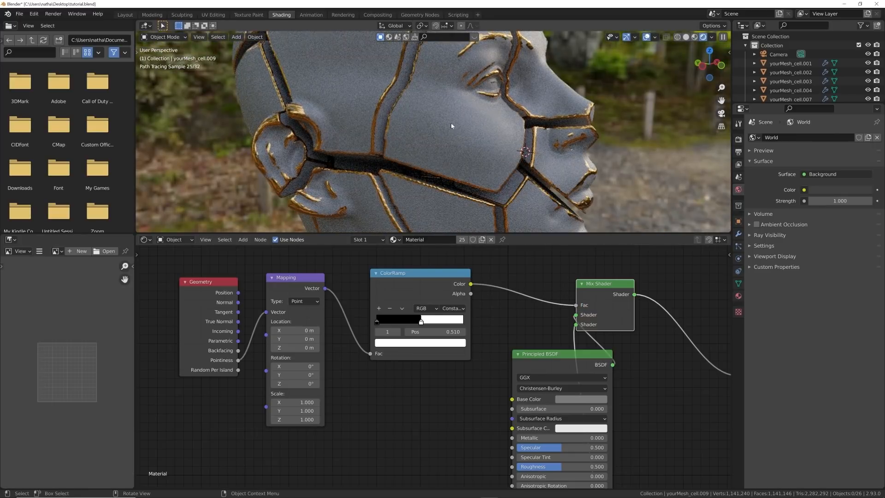
{"action": "middle_click_drag", "start_coordinate": [432, 145], "coordinate": [369, 124]}
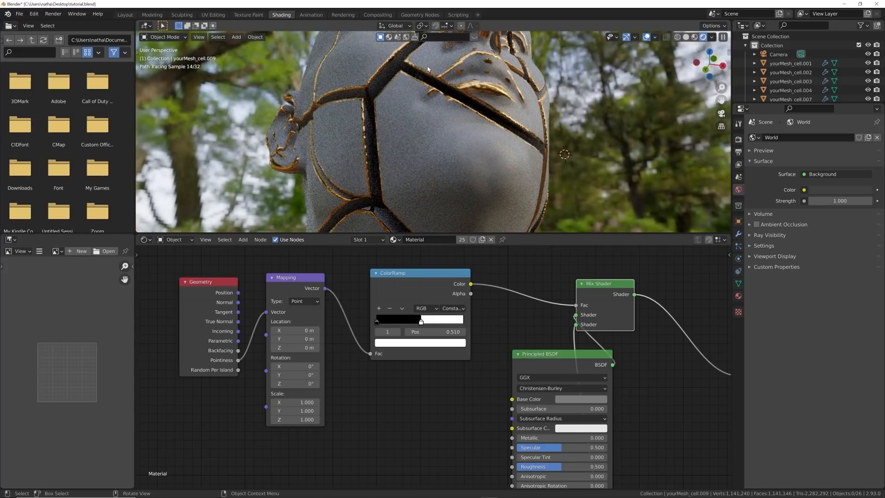
{"action": "middle_click_drag", "start_coordinate": [428, 140], "coordinate": [479, 153]}
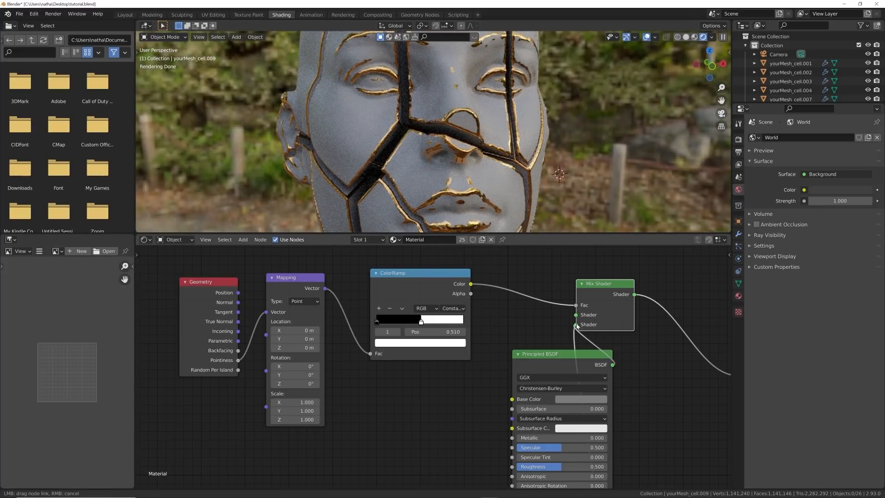
Try swapping the Mix Shader's two shader inputs, and swap them back to the original order
{"action": "left_click_drag", "start_coordinate": [576, 326], "coordinate": [576, 324]}
{"action": "middle_click_drag", "start_coordinate": [428, 138], "coordinate": [458, 144]}
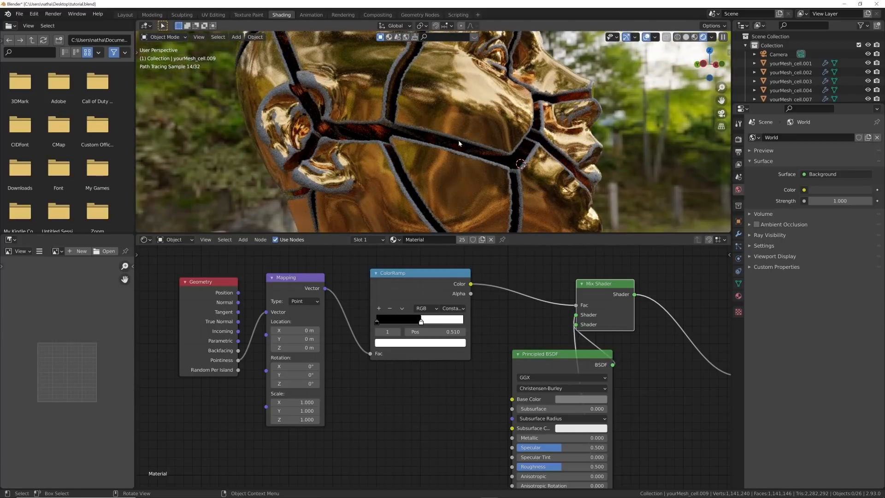
{"action": "scroll", "coordinate": [458, 143], "scroll_direction": "down", "scroll_amount": 5}
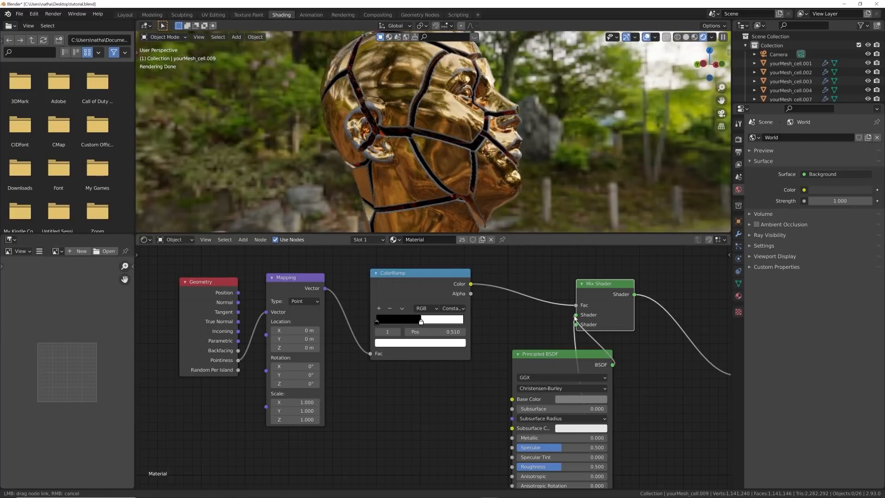
{"action": "left_click_drag", "start_coordinate": [575, 318], "coordinate": [576, 315]}
{"action": "middle_click_drag", "start_coordinate": [534, 191], "coordinate": [546, 164]}
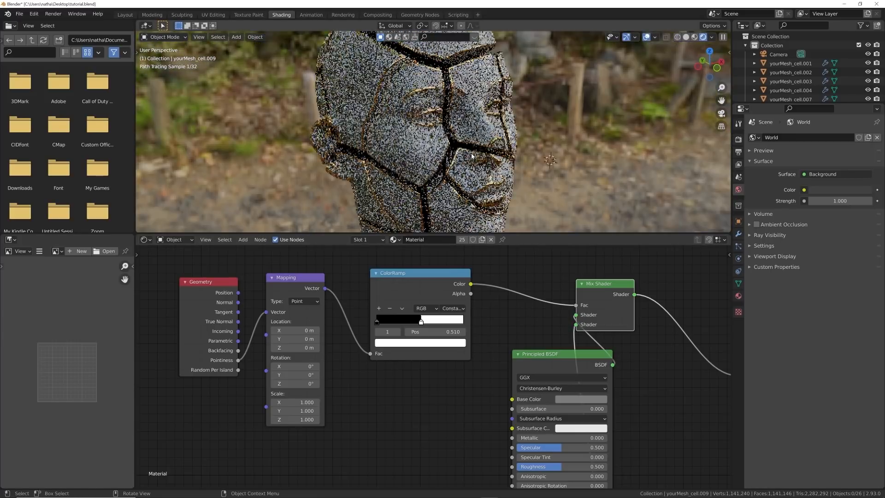
Save the blend file with the gold-edged material
{"action": "scroll", "coordinate": [545, 164], "scroll_direction": "up", "scroll_amount": 4}
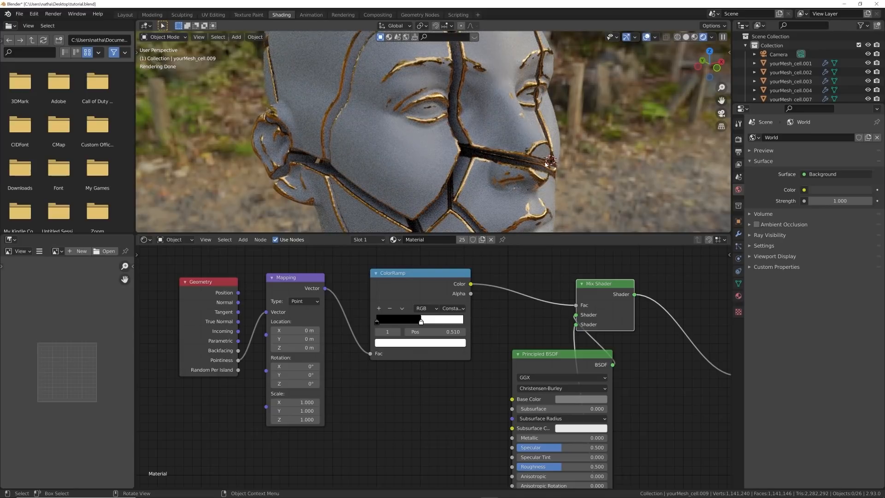
{"action": "middle_click_drag", "start_coordinate": [525, 37], "coordinate": [385, 148]}
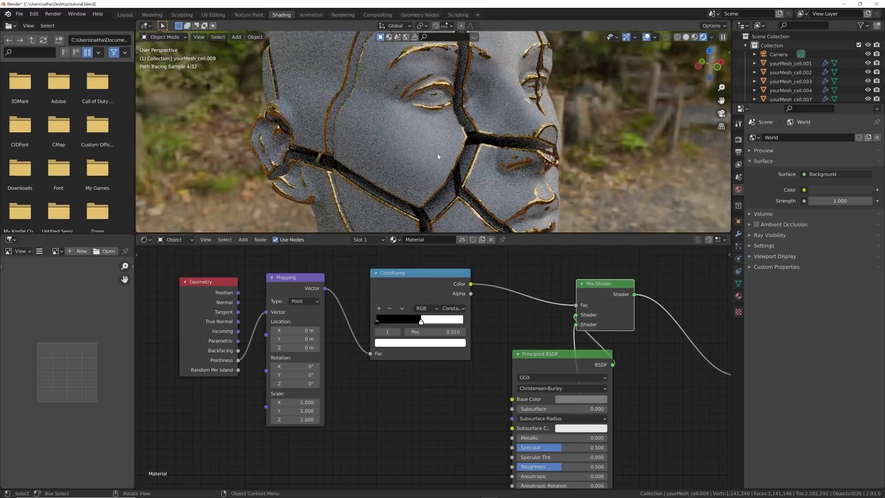
{"action": "scroll", "coordinate": [385, 148], "scroll_direction": "up", "scroll_amount": 3}
{"action": "scroll", "coordinate": [388, 162], "scroll_direction": "down", "scroll_amount": 1}
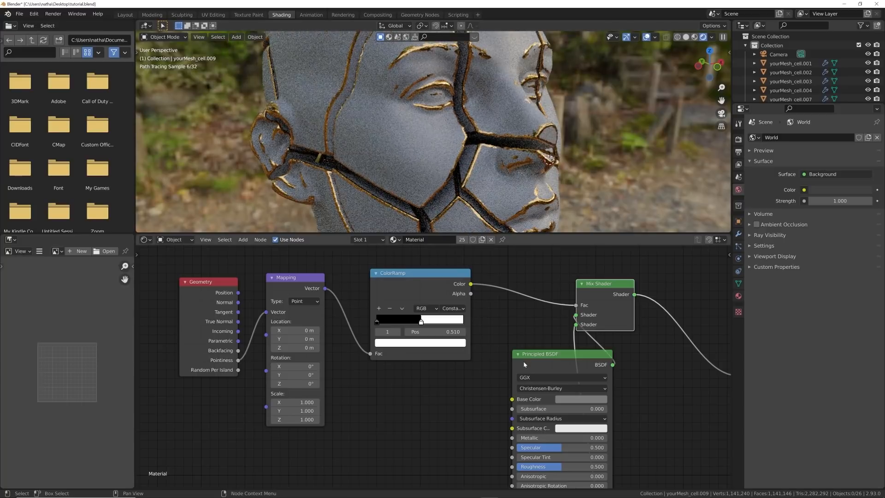
{"action": "scroll", "coordinate": [523, 404], "scroll_direction": "down", "scroll_amount": 2}
{"action": "middle_click_drag", "start_coordinate": [523, 403], "coordinate": [527, 355]}
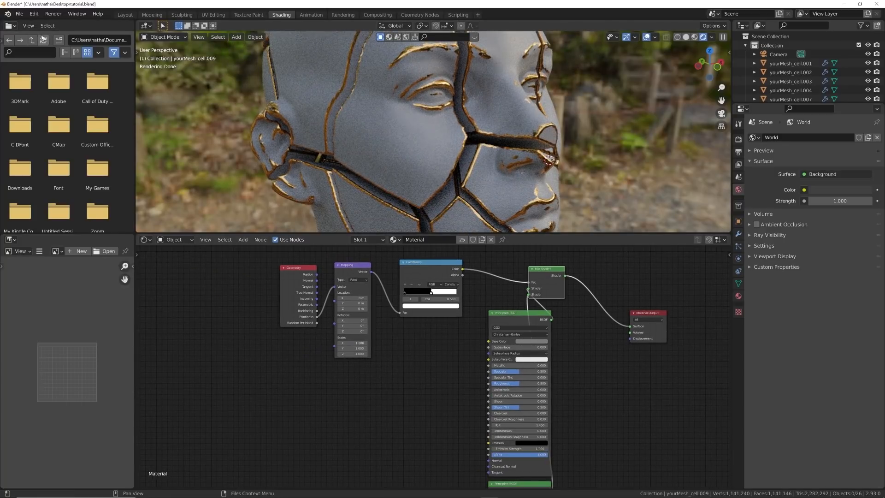
{"action": "left_click", "coordinate": [18, 13]}
{"action": "left_click", "coordinate": [31, 73]}
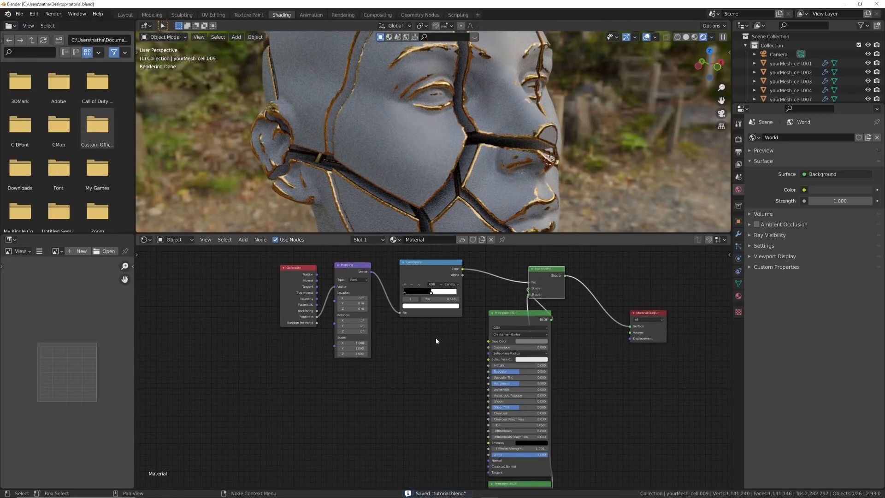
Add a second ColorRamp node beside the grey Principled BSDF, with Constant interpolation and its white stop at 0.586
{"action": "scroll", "coordinate": [435, 337], "scroll_direction": "up", "scroll_amount": 3}
{"action": "key", "text": "shift+a"}
{"action": "left_click", "coordinate": [397, 357]}
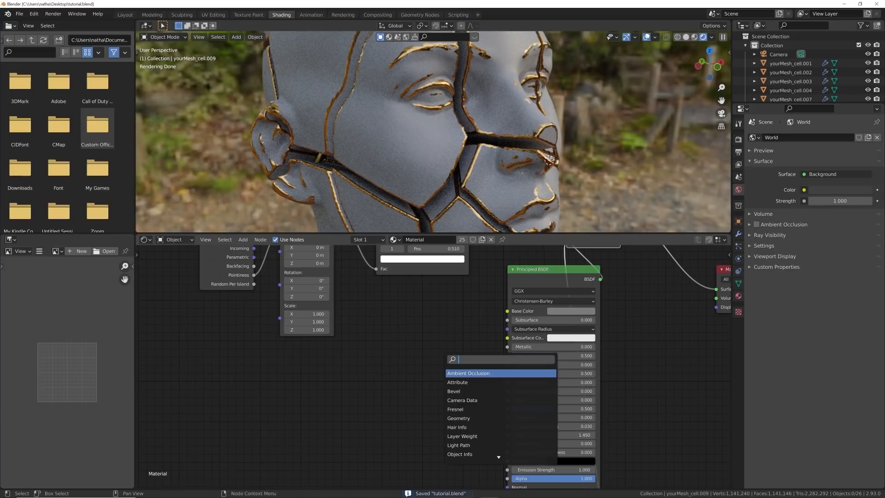
{"action": "type", "text": "col"}
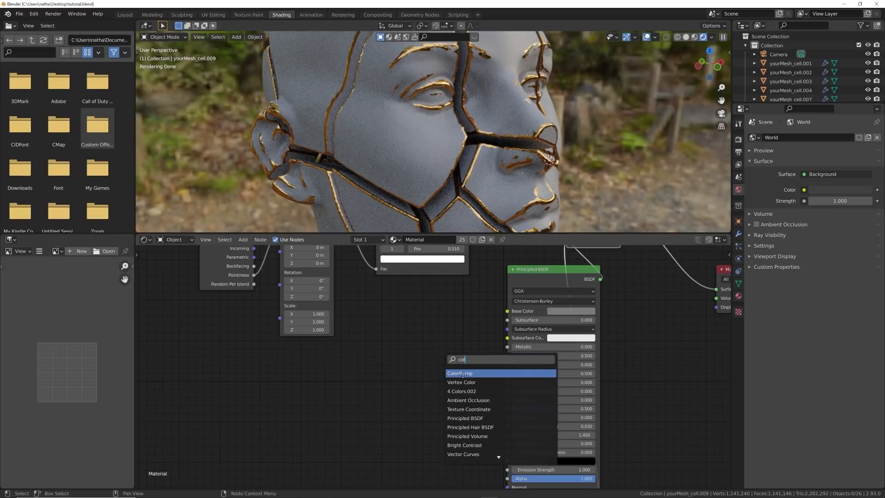
{"action": "left_click", "coordinate": [462, 373]}
{"action": "left_click", "coordinate": [470, 391]}
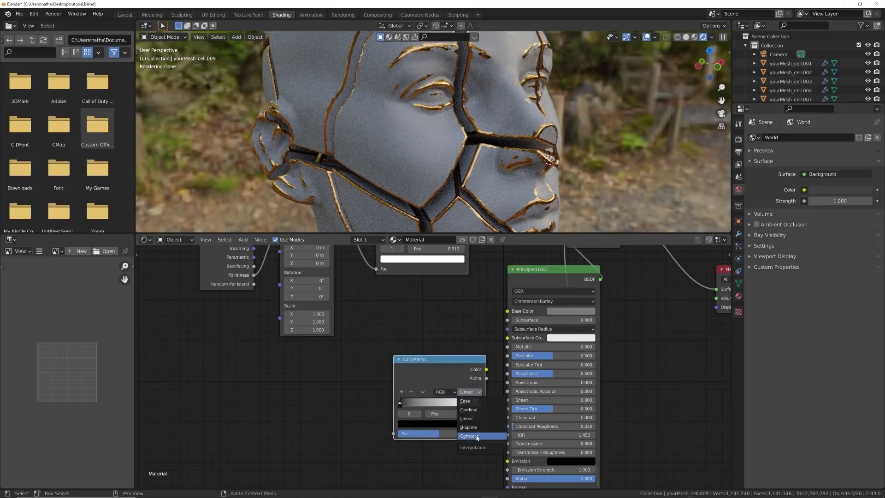
{"action": "left_click", "coordinate": [482, 432]}
{"action": "left_click_drag", "start_coordinate": [479, 404], "coordinate": [445, 409]}
Add a Noise Texture node beside the new ColorRamp and connect its Fac output to the ramp's Fac input
{"action": "middle_click_drag", "start_coordinate": [445, 409], "coordinate": [527, 391]}
{"action": "key", "text": "shift+a"}
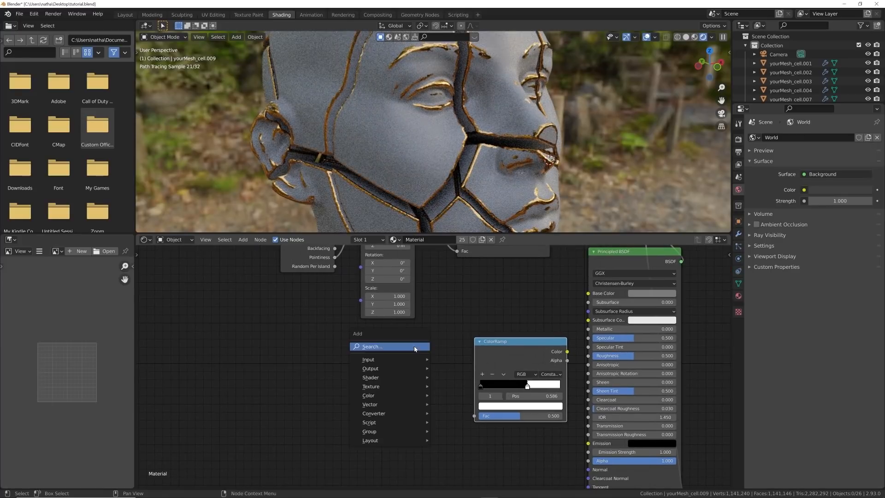
{"action": "left_click", "coordinate": [367, 346]}
{"action": "type", "text": "noi"}
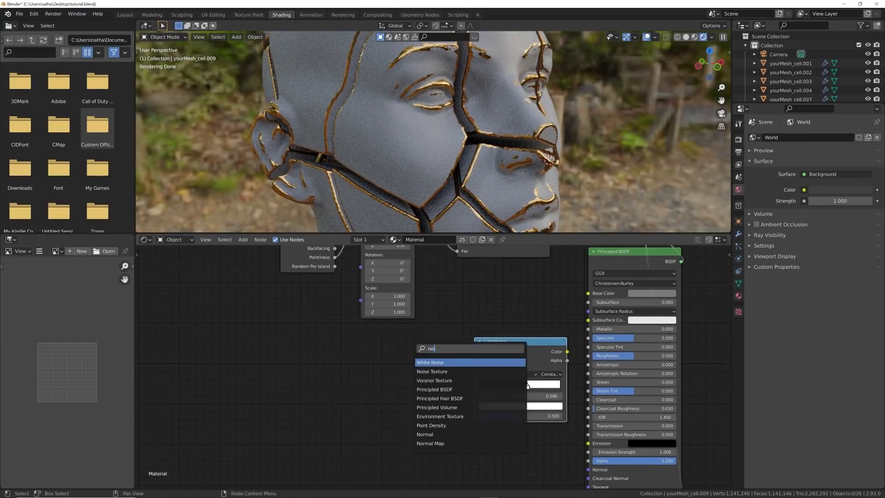
{"action": "left_click", "coordinate": [421, 371]}
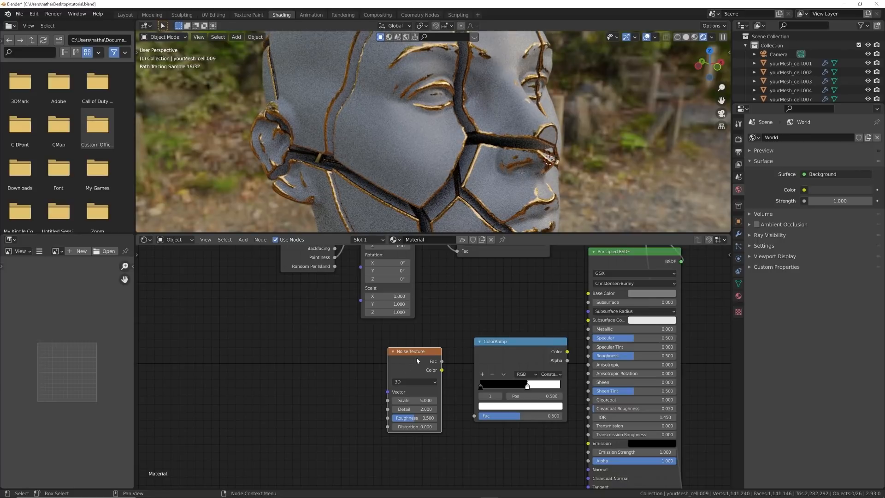
{"action": "left_click_drag", "start_coordinate": [479, 421], "coordinate": [477, 417]}
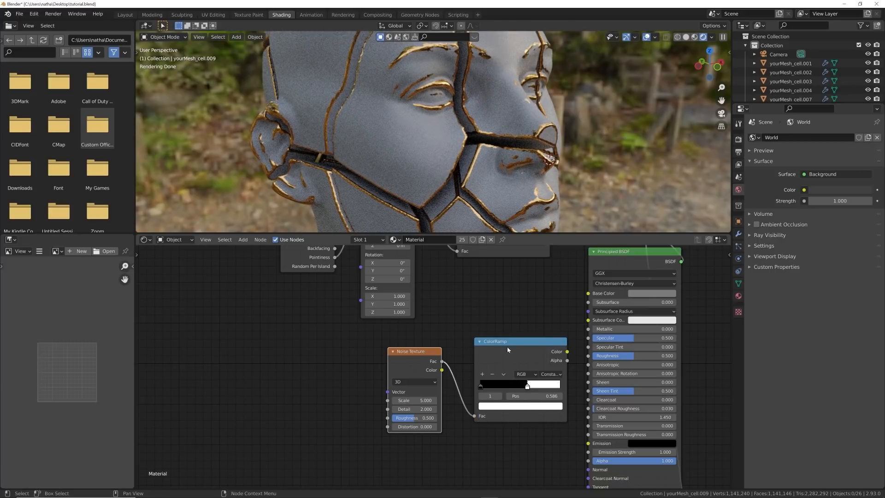
Connect the new ColorRamp's Color output to the grey Principled BSDF's Base Color and move the ramp slightly up
{"action": "middle_click_drag", "start_coordinate": [566, 355], "coordinate": [497, 372]}
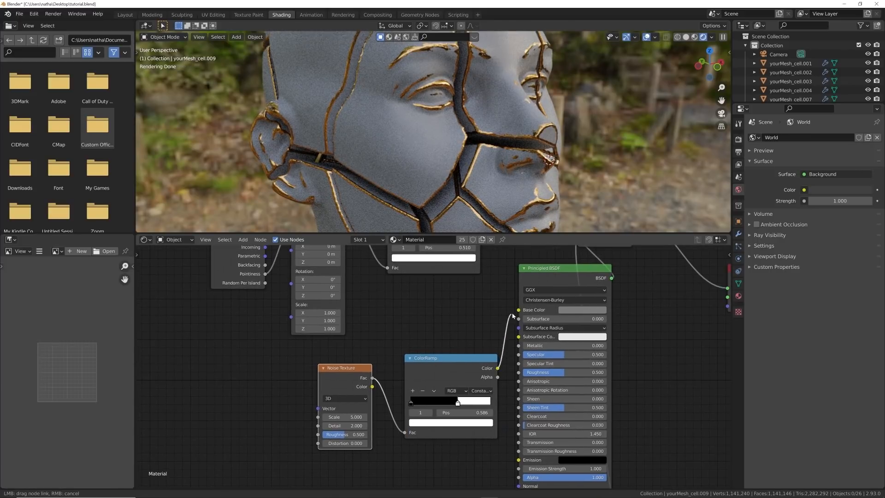
{"action": "left_click_drag", "start_coordinate": [513, 315], "coordinate": [518, 309]}
{"action": "left_click_drag", "start_coordinate": [454, 357], "coordinate": [451, 322]}
Set the Noise Texture's Detail to 12 and its Roughness to 0.839
{"action": "scroll", "coordinate": [454, 331], "scroll_direction": "up", "scroll_amount": 2}
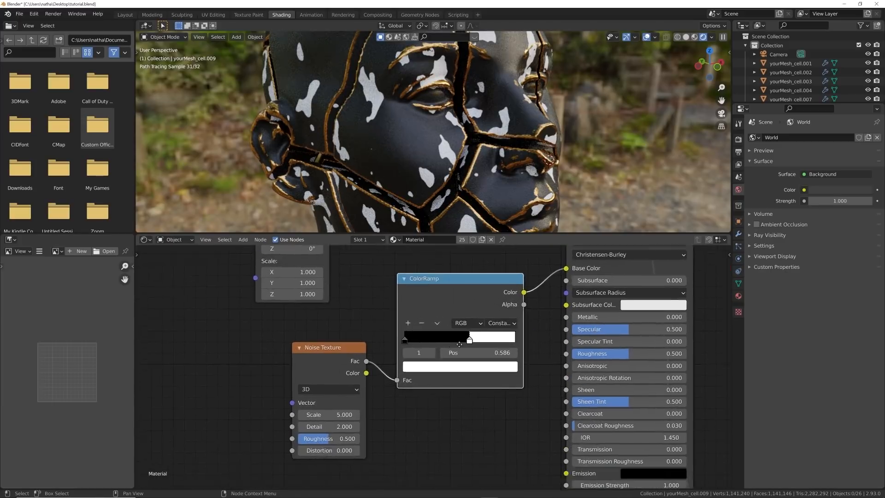
{"action": "middle_click_drag", "start_coordinate": [459, 344], "coordinate": [519, 292]}
{"action": "left_click", "coordinate": [390, 375]}
{"action": "type", "text": "12"}
{"action": "key", "text": "Return"}
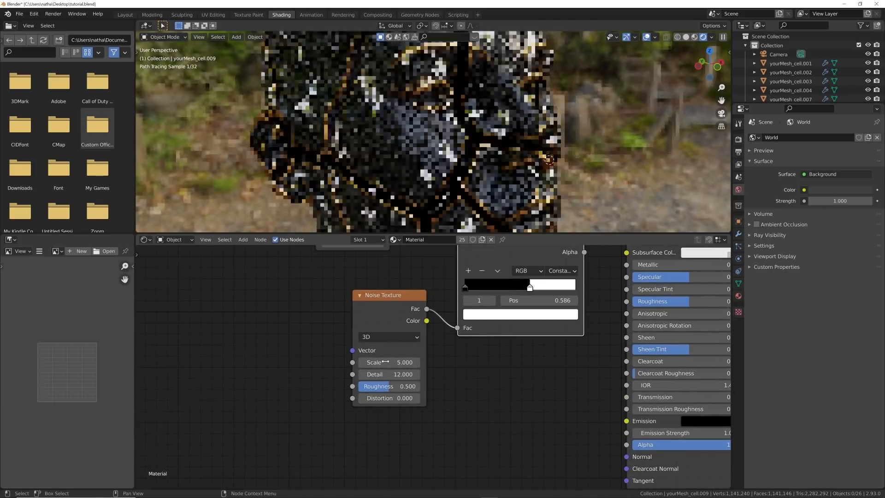
{"action": "left_click_drag", "start_coordinate": [389, 386], "coordinate": [410, 386]}
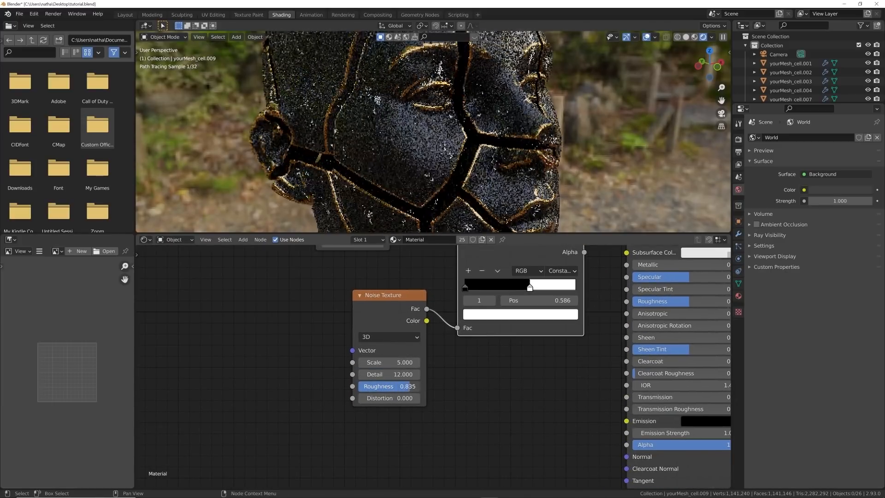
Set the Noise Texture's Scale to 3 and adjust the Base Color ramp's white stop to position 0.574
{"action": "middle_click_drag", "start_coordinate": [512, 334], "coordinate": [468, 405]}
{"action": "scroll", "coordinate": [464, 354], "scroll_direction": "up", "scroll_amount": 2}
{"action": "scroll", "coordinate": [463, 352], "scroll_direction": "up", "scroll_amount": 1}
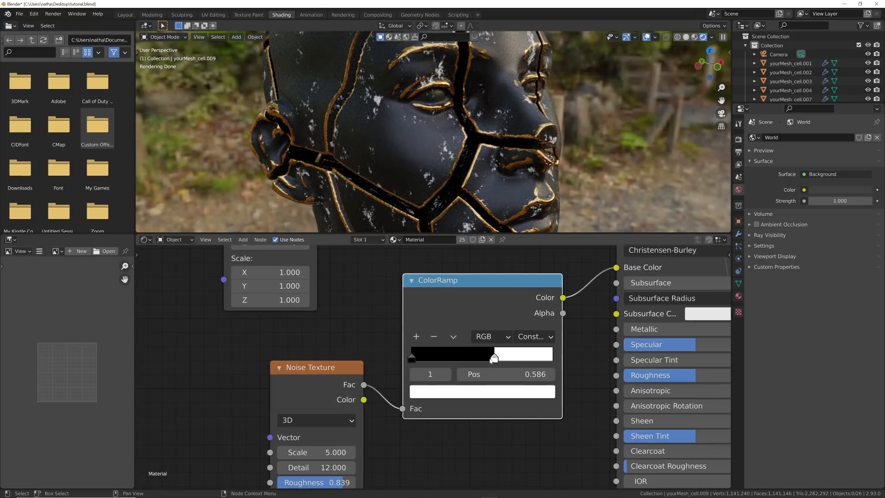
{"action": "left_click_drag", "start_coordinate": [487, 363], "coordinate": [486, 364]}
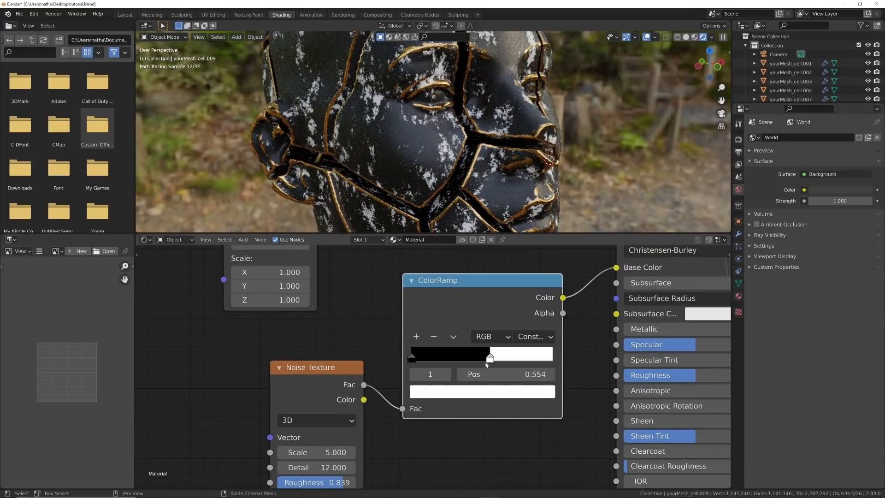
{"action": "left_click", "coordinate": [316, 452]}
{"action": "type", "text": "3"}
{"action": "key", "text": "Return"}
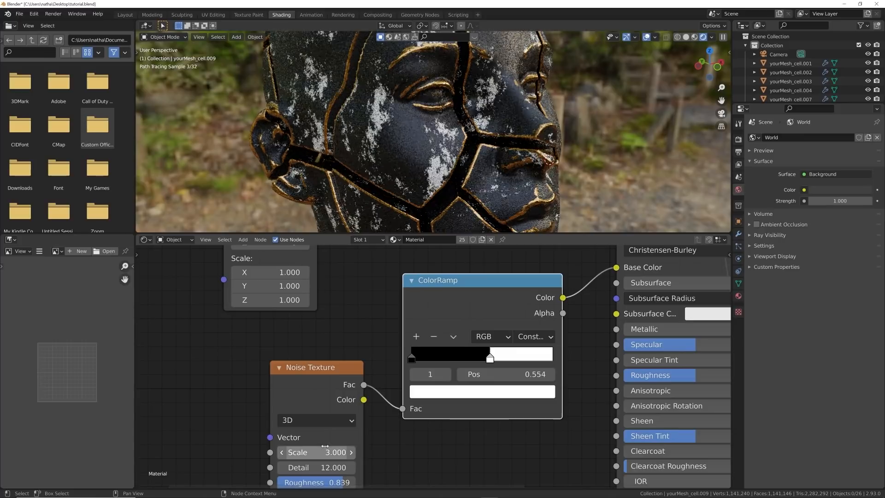
{"action": "left_click_drag", "start_coordinate": [497, 359], "coordinate": [497, 359]}
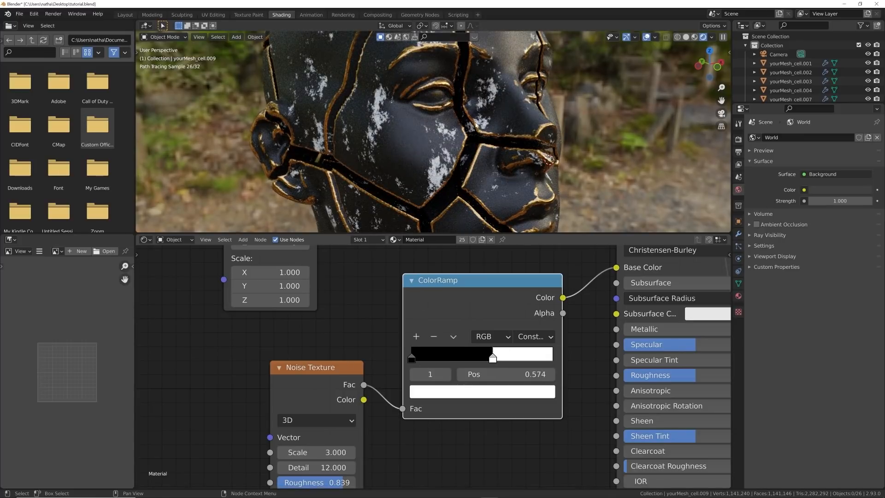
Change the Base Color ramp's white stop to a light orange
{"action": "middle_click_drag", "start_coordinate": [577, 297], "coordinate": [505, 327]}
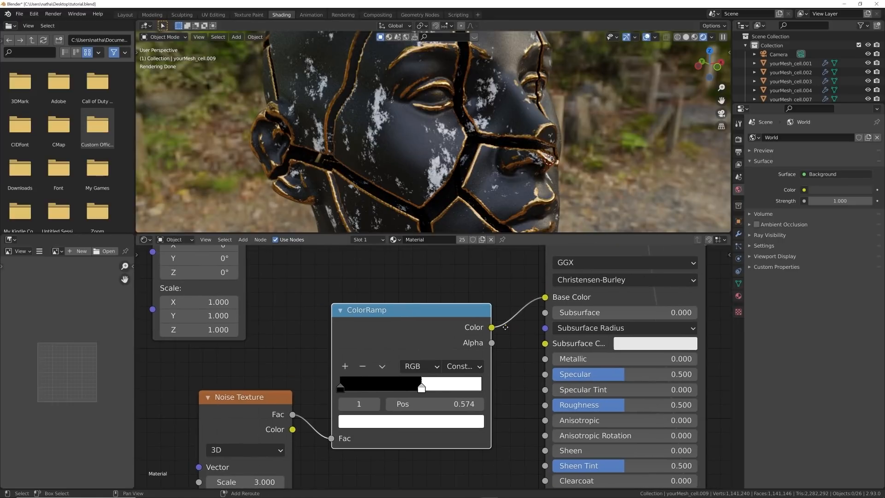
{"action": "left_click", "coordinate": [426, 420]}
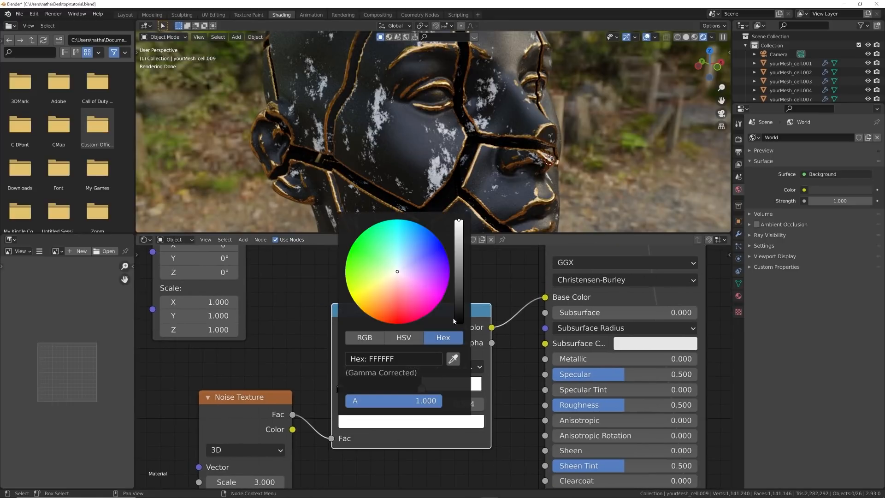
{"action": "left_click", "coordinate": [378, 300]}
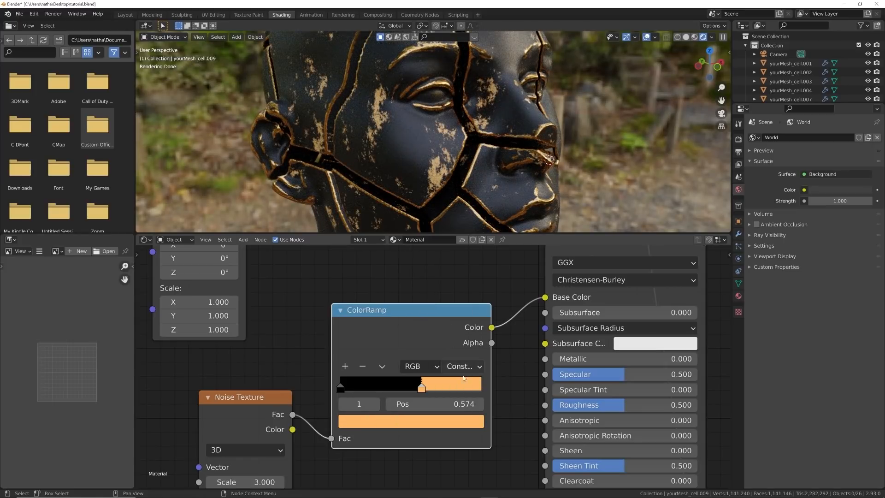
Spread out the Noise Texture and ColorRamp nodes, and place a duplicate of the orange ColorRamp directly below the original
{"action": "scroll", "coordinate": [415, 400], "scroll_direction": "down", "scroll_amount": 2}
{"action": "left_click_drag", "start_coordinate": [319, 395], "coordinate": [191, 397]}
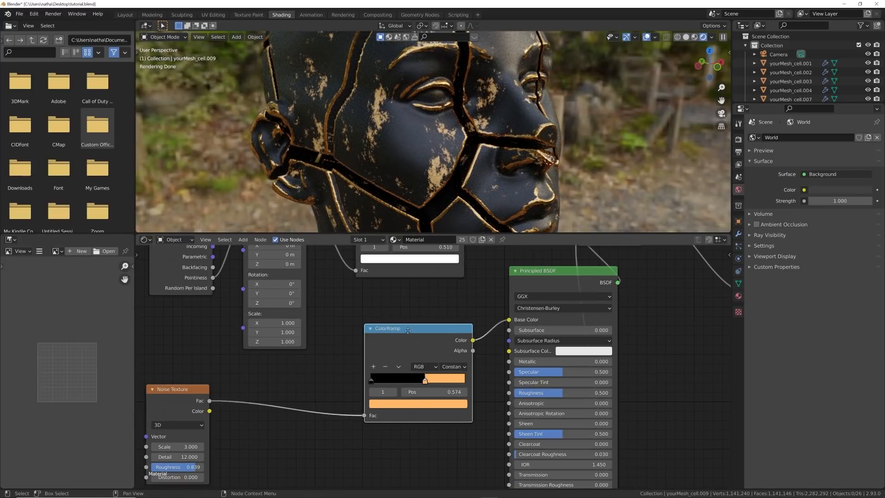
{"action": "left_click_drag", "start_coordinate": [411, 344], "coordinate": [407, 301]}
{"action": "key", "text": "shift+d"}
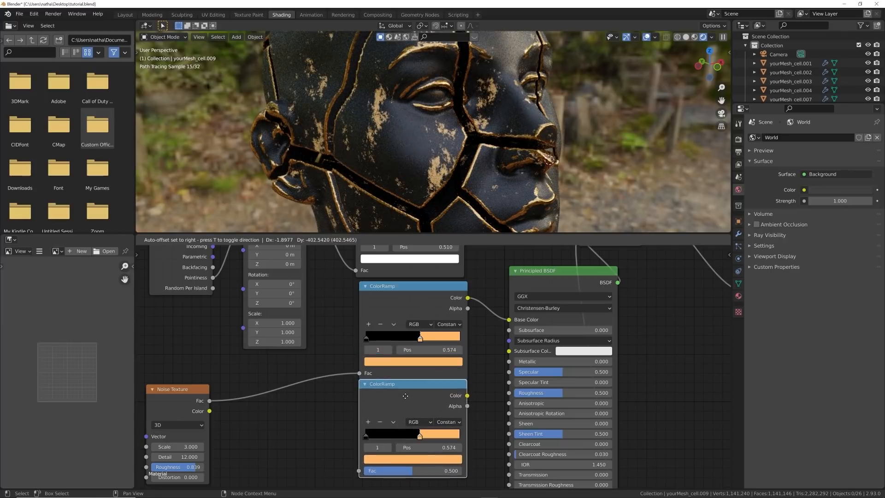
{"action": "left_click", "coordinate": [405, 399]}
Recolour the duplicate ramp's orange stop to F5FFFA and link the ramp between the Noise Texture's Fac and the BSDF's Roughness
{"action": "scroll", "coordinate": [417, 399], "scroll_direction": "down", "scroll_amount": 4, "text": "shift"}
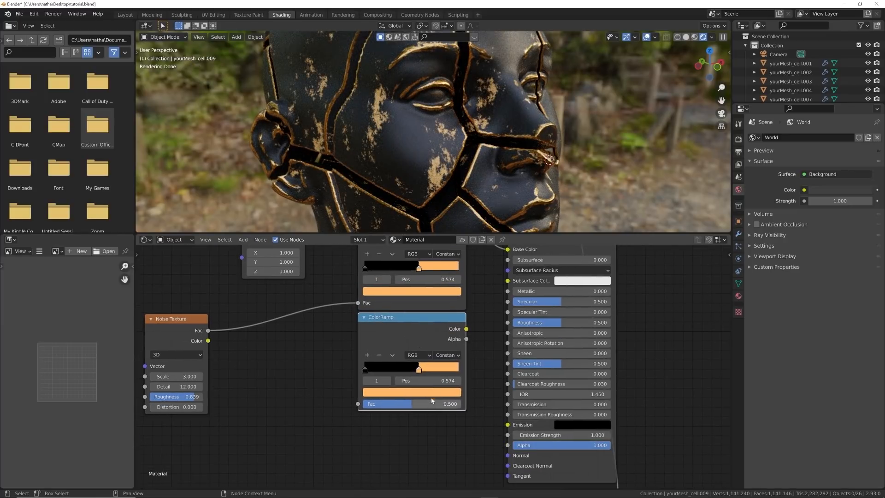
{"action": "left_click", "coordinate": [432, 392]}
{"action": "left_click", "coordinate": [402, 289]}
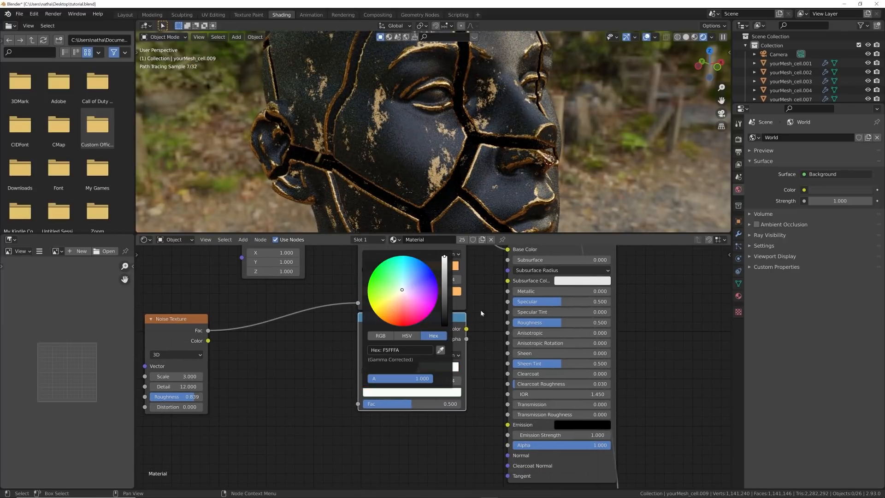
{"action": "left_click_drag", "start_coordinate": [209, 330], "coordinate": [359, 404]}
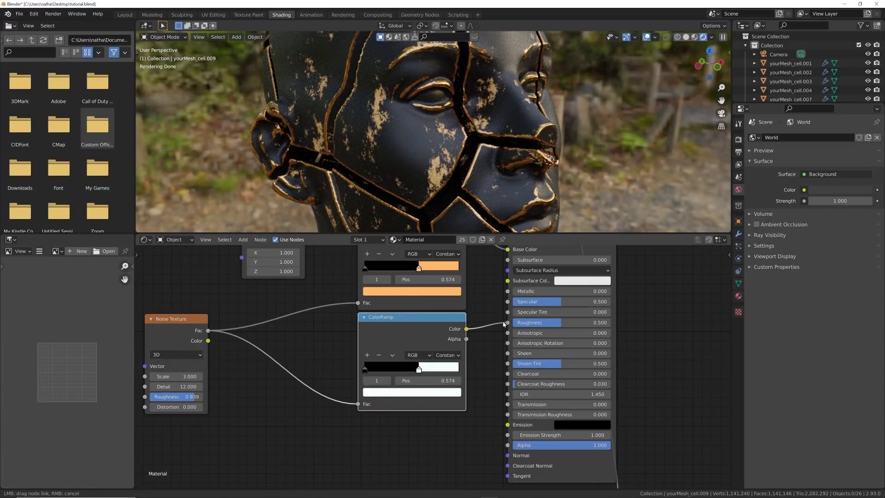
{"action": "left_click_drag", "start_coordinate": [503, 324], "coordinate": [506, 323]}
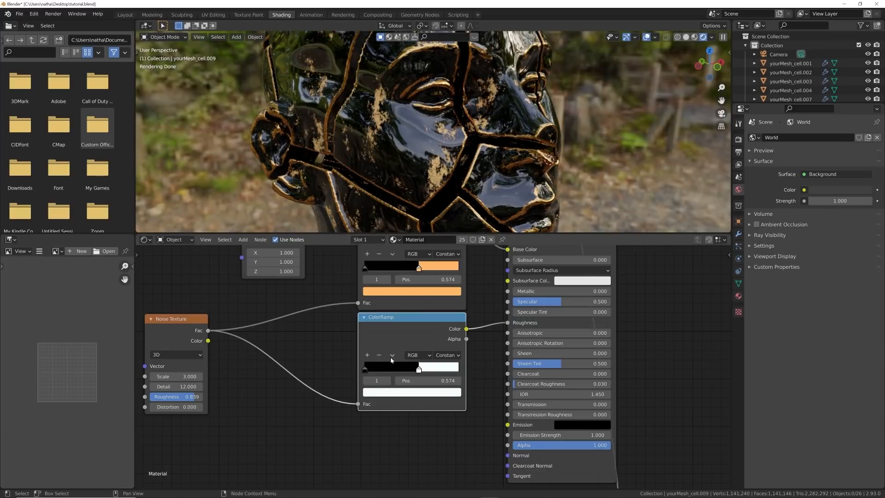
Flip the Roughness ColorRamp's colours and shift the node slightly down, away from the ramp above
{"action": "scroll", "coordinate": [391, 360], "scroll_direction": "up", "scroll_amount": 2}
{"action": "scroll", "coordinate": [396, 147], "scroll_direction": "up", "scroll_amount": 4}
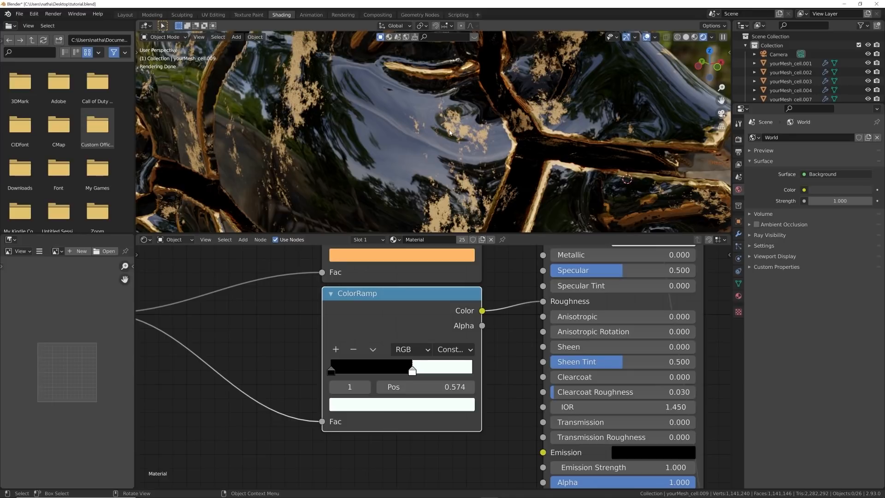
{"action": "left_click", "coordinate": [374, 350]}
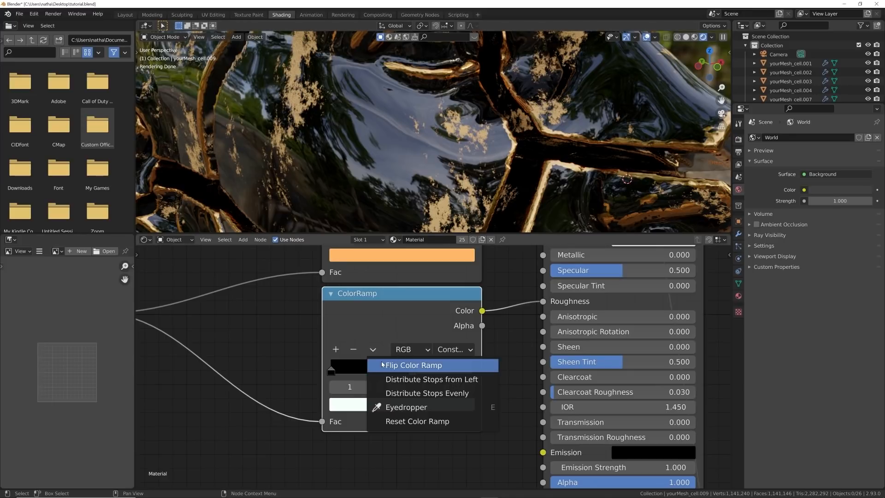
{"action": "left_click", "coordinate": [396, 364]}
{"action": "key", "text": "g"}
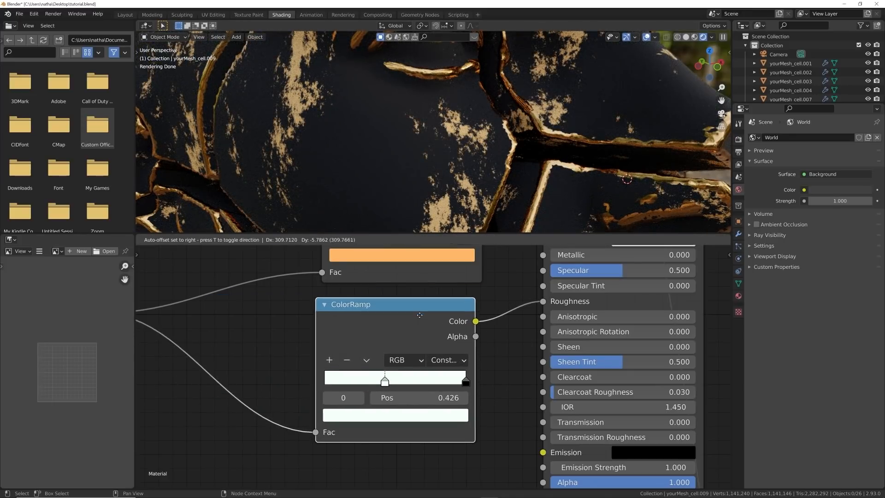
{"action": "left_click", "coordinate": [387, 369]}
Set the Roughness ramp's white stop to 0.000 and black stop to 0.520, and switch the viewport to Material Preview
{"action": "left_click_drag", "start_coordinate": [386, 385], "coordinate": [327, 377]}
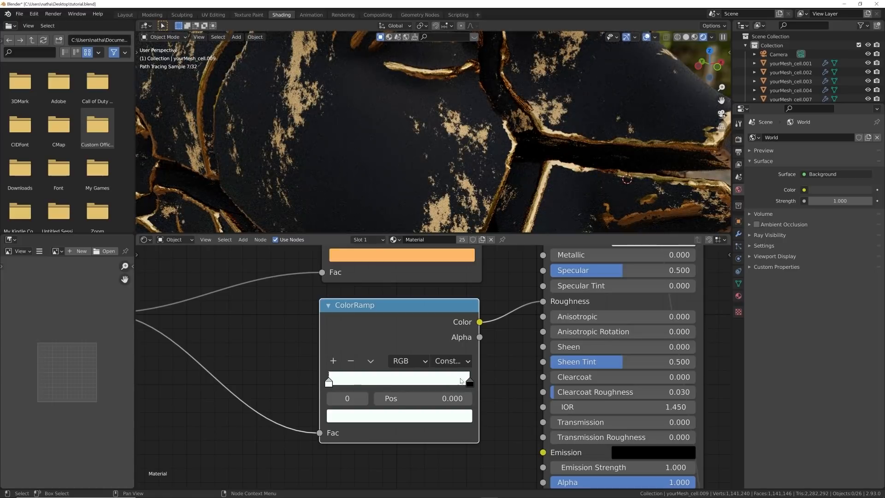
{"action": "left_click_drag", "start_coordinate": [469, 381], "coordinate": [396, 385]}
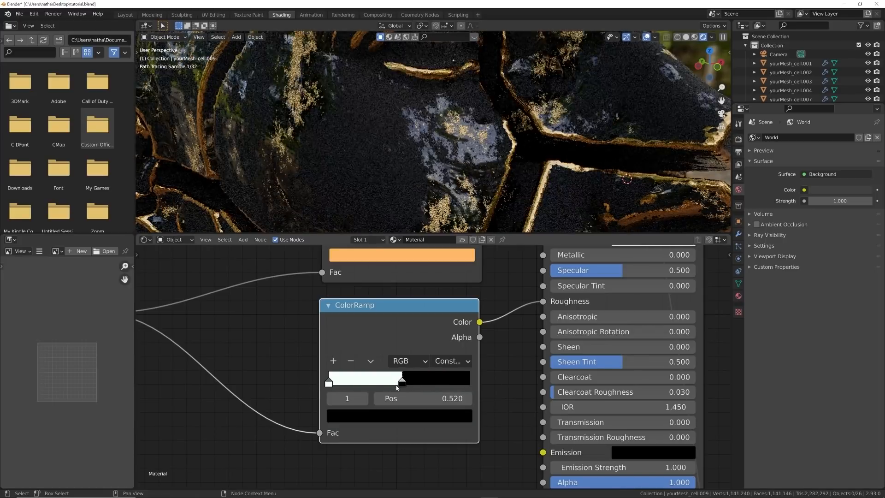
{"action": "left_click", "coordinate": [694, 38]}
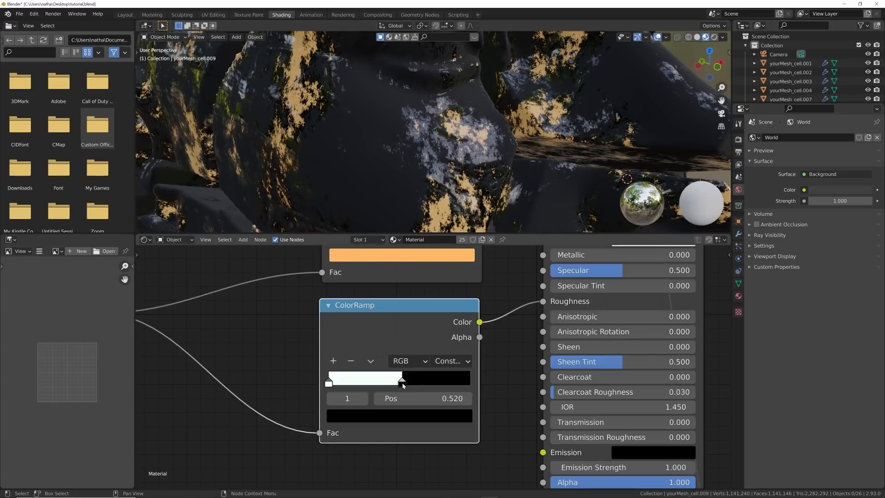
Set the Roughness ramp's black stop to 0.571 and recolour the Base Color ramp's black stop to near-white
{"action": "left_click_drag", "start_coordinate": [402, 384], "coordinate": [410, 395]}
{"action": "middle_click_drag", "start_coordinate": [411, 200], "coordinate": [480, 179]}
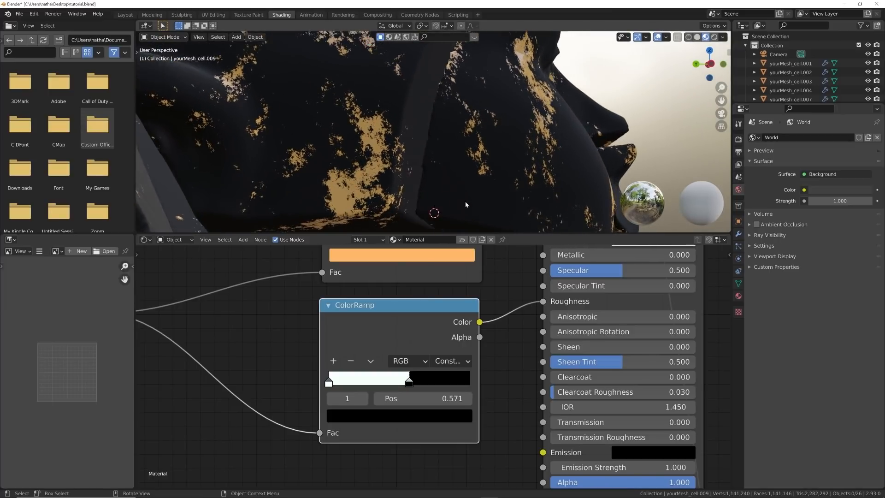
{"action": "middle_click_drag", "start_coordinate": [392, 244], "coordinate": [368, 332]}
{"action": "left_click", "coordinate": [308, 311]}
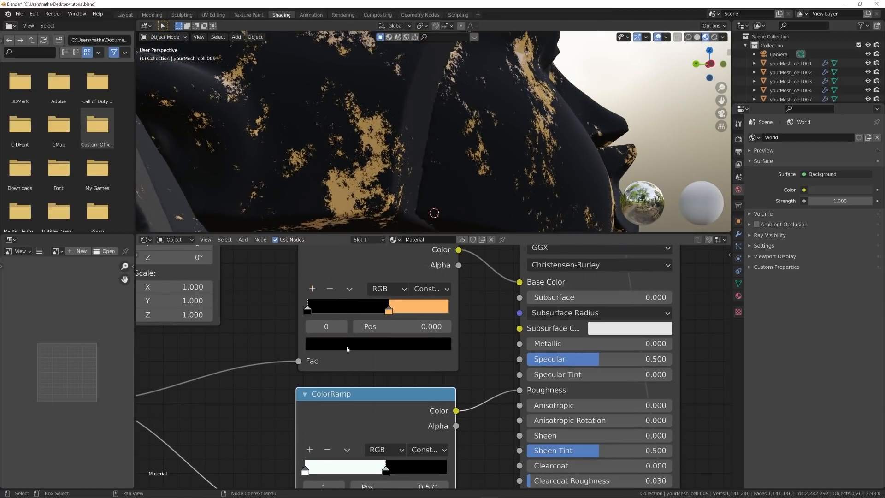
{"action": "left_click", "coordinate": [332, 343]}
{"action": "left_click", "coordinate": [426, 149]}
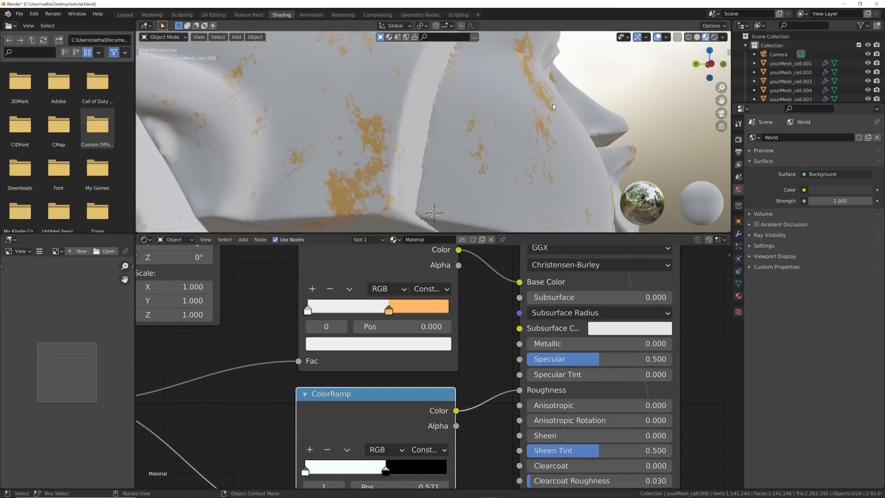
{"action": "middle_click_drag", "start_coordinate": [461, 199], "coordinate": [530, 115]}
{"action": "scroll", "coordinate": [507, 324], "scroll_direction": "down", "scroll_amount": 4}
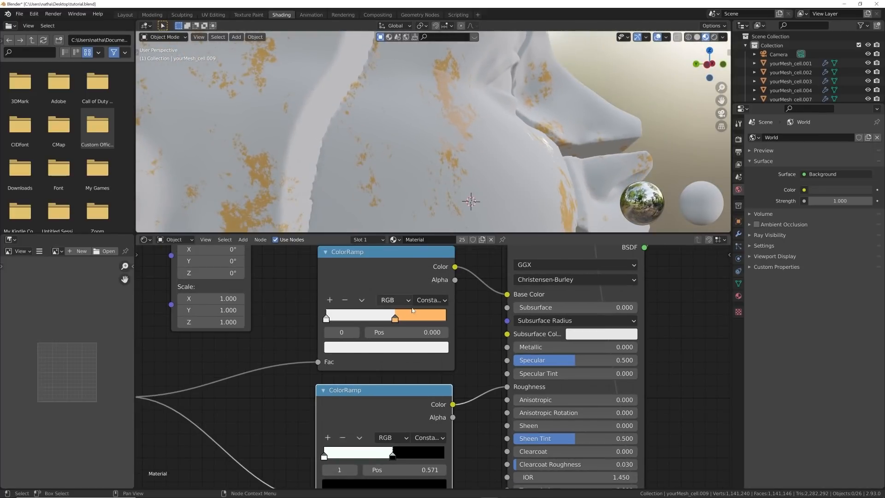
{"action": "middle_click_drag", "start_coordinate": [506, 203], "coordinate": [465, 175]}
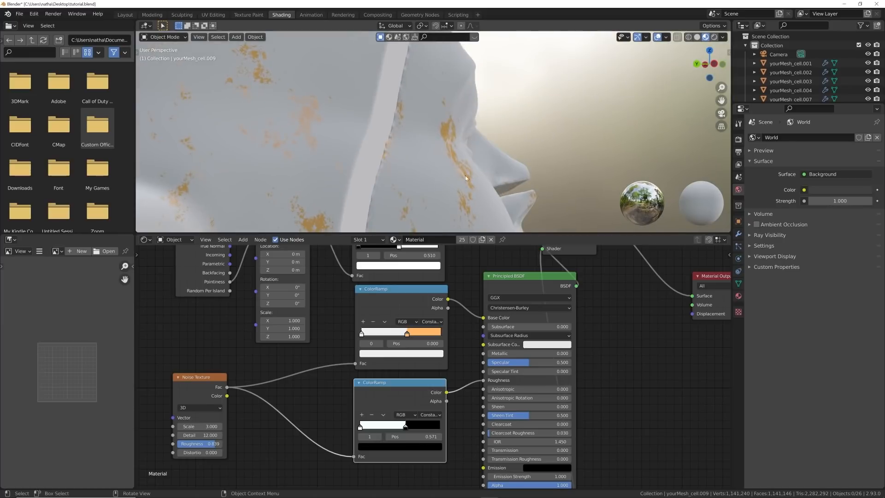
Move the Roughness ColorRamp down and collapse the Base Color ColorRamp to make room between the two nodes
{"action": "scroll", "coordinate": [440, 345], "scroll_direction": "down", "scroll_amount": 2}
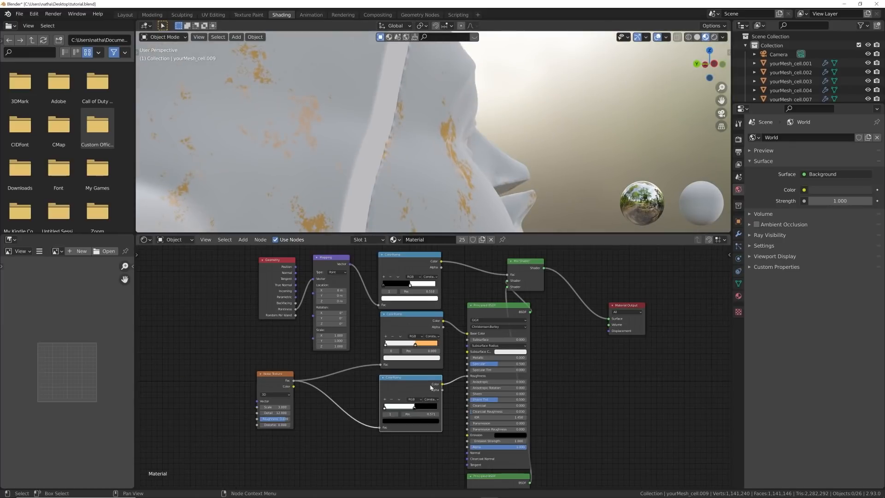
{"action": "left_click_drag", "start_coordinate": [401, 394], "coordinate": [395, 448]}
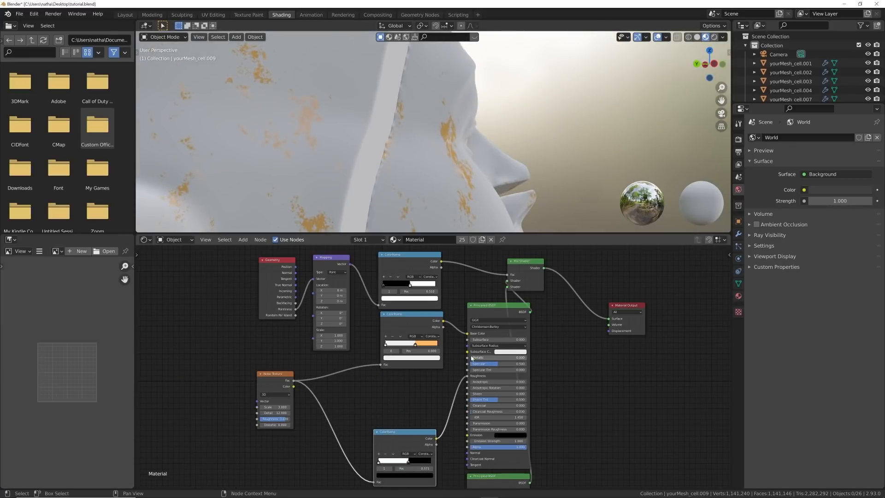
{"action": "left_click", "coordinate": [383, 313]}
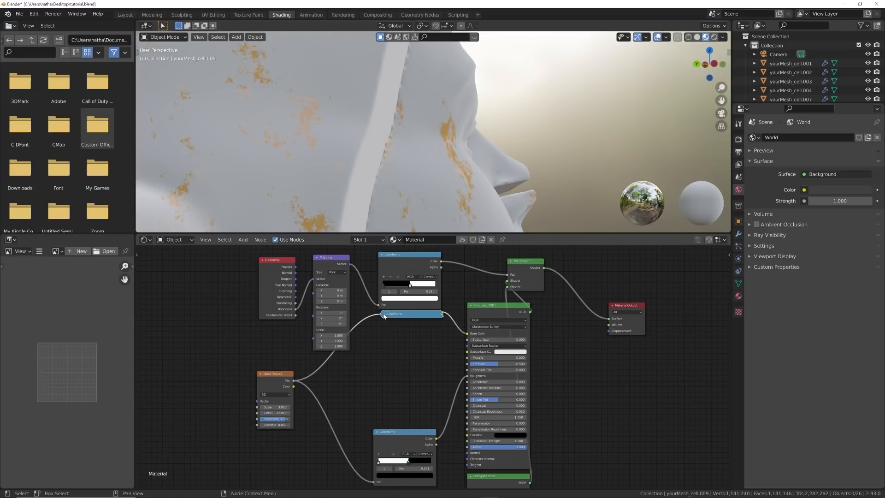
{"action": "scroll", "coordinate": [422, 372], "scroll_direction": "up", "scroll_amount": 2}
{"action": "left_click_drag", "start_coordinate": [387, 466], "coordinate": [390, 427]}
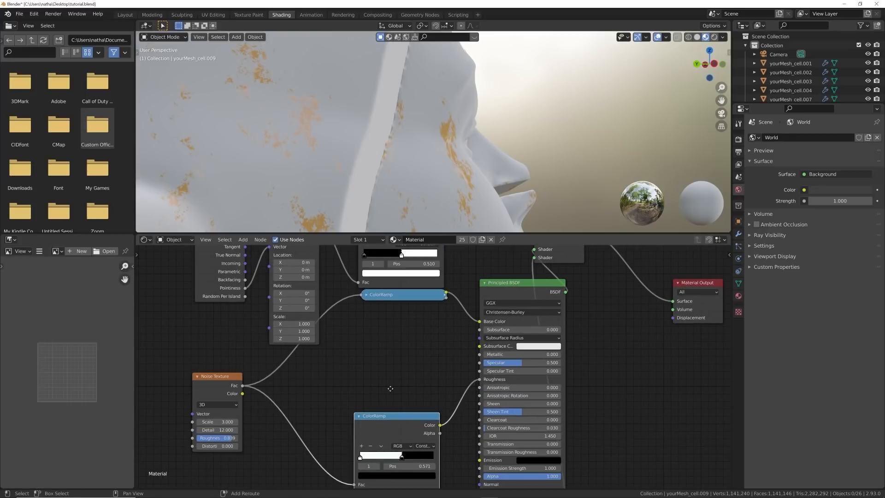
Place a duplicate of the Roughness ramp in the gap and link it between the Noise Texture's Fac and the BSDF's Metallic
{"action": "key", "text": "shift+d"}
{"action": "left_click", "coordinate": [396, 324]}
{"action": "left_click_drag", "start_coordinate": [243, 386], "coordinate": [360, 382]}
{"action": "scroll", "coordinate": [507, 364], "scroll_direction": "up", "scroll_amount": 2}
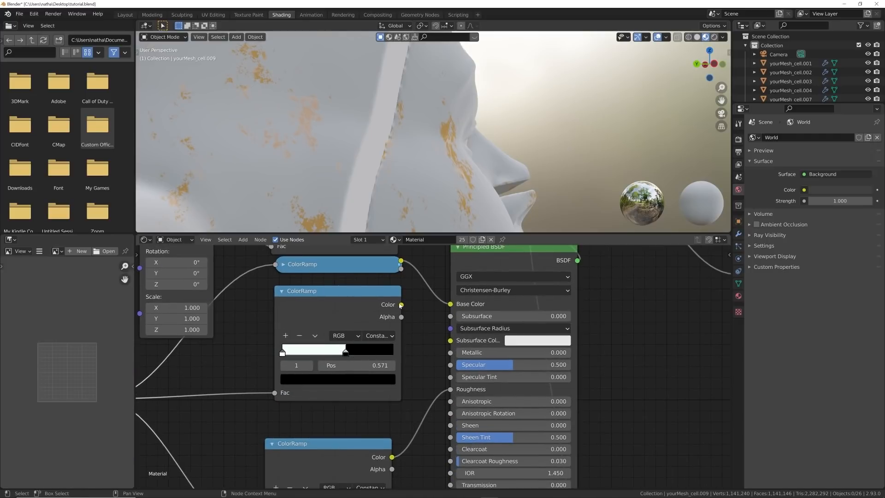
{"action": "left_click_drag", "start_coordinate": [401, 304], "coordinate": [450, 352]}
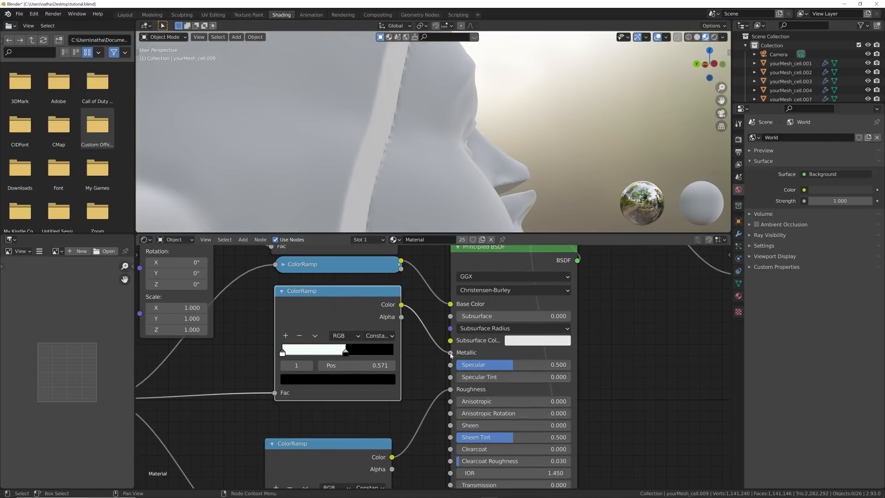
Flip the Metallic ColorRamp's colours and set its white stop to 0.571
{"action": "middle_click_drag", "start_coordinate": [391, 175], "coordinate": [421, 186]}
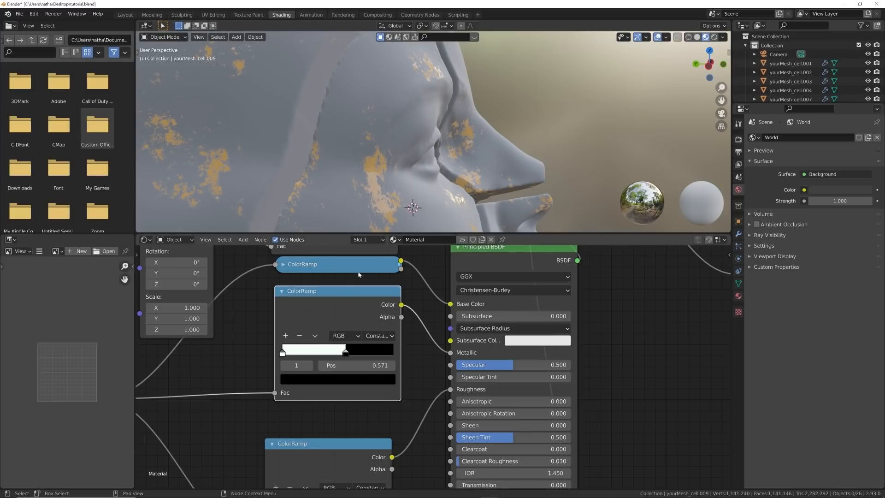
{"action": "scroll", "coordinate": [356, 369], "scroll_direction": "up", "scroll_amount": 2}
{"action": "middle_click_drag", "start_coordinate": [356, 369], "coordinate": [443, 373]}
{"action": "left_click", "coordinate": [344, 324]}
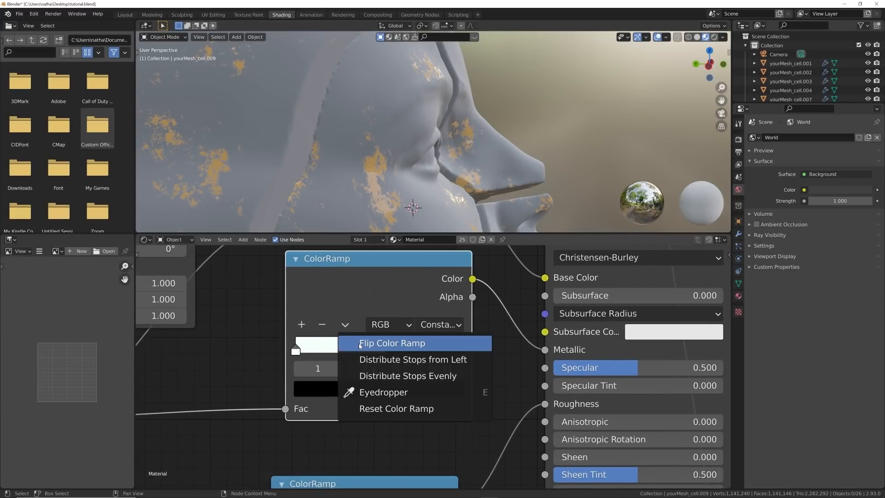
{"action": "left_click", "coordinate": [354, 345]}
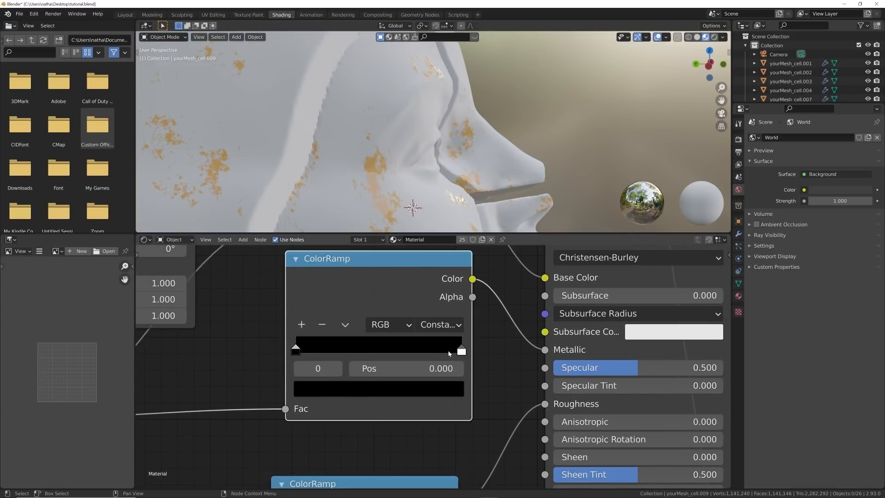
{"action": "middle_click_drag", "start_coordinate": [382, 200], "coordinate": [405, 217]}
{"action": "left_click_drag", "start_coordinate": [460, 351], "coordinate": [388, 354]}
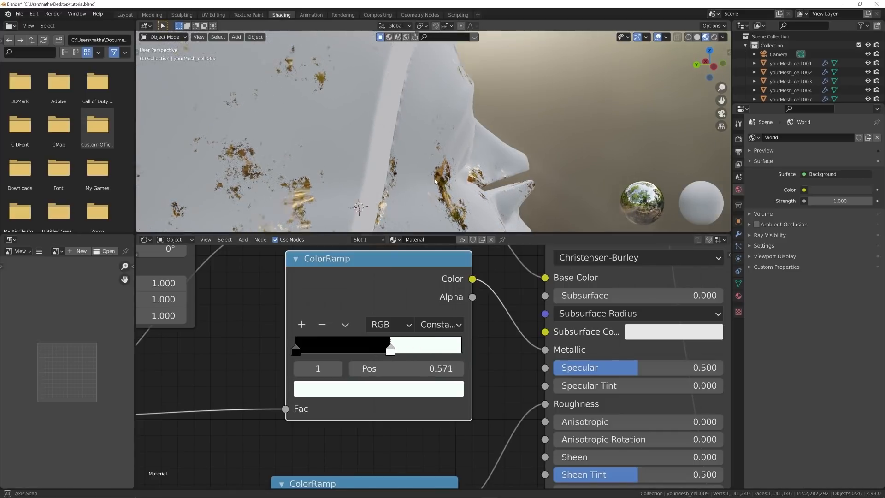
Switch the viewport to Rendered shading to show the whole head, and save the file
{"action": "middle_click_drag", "start_coordinate": [417, 198], "coordinate": [417, 143]}
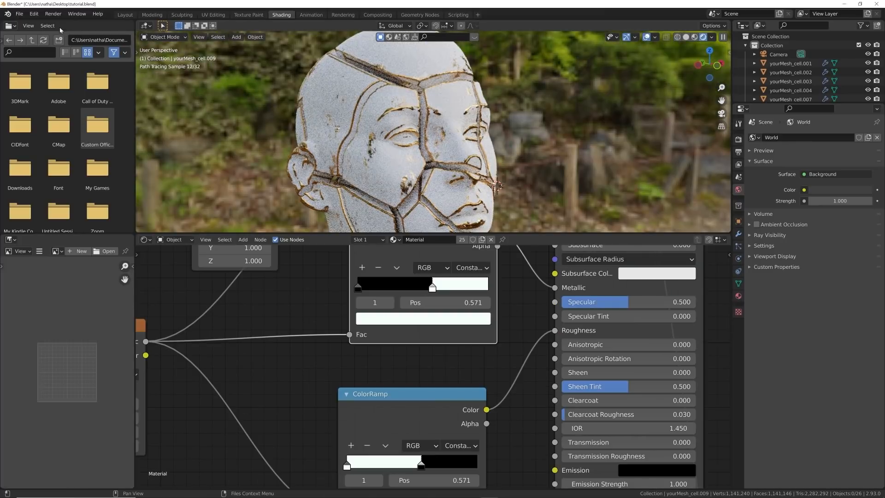
{"action": "left_click", "coordinate": [34, 13]}
{"action": "left_click", "coordinate": [17, 13]}
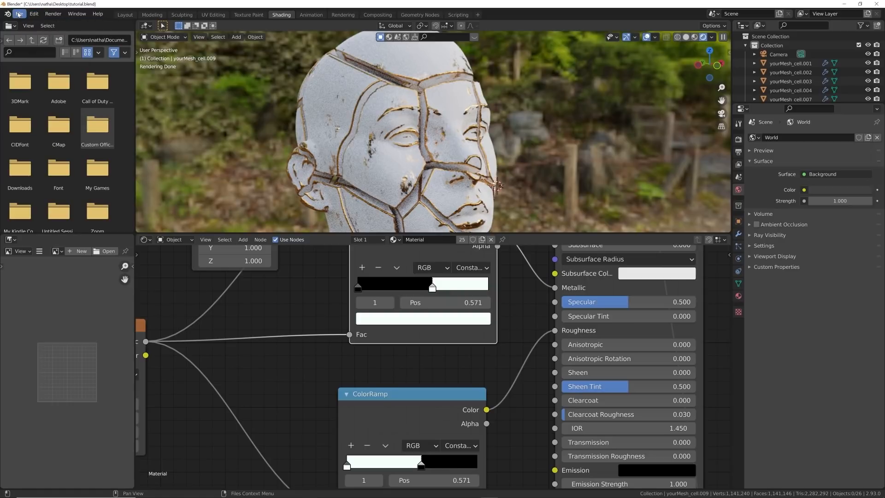
{"action": "left_click", "coordinate": [18, 13]}
{"action": "left_click", "coordinate": [46, 75]}
Replace the shared material on the nose fragment with a new one using Transmission 1.000 and Roughness 0.205
{"action": "middle_click_drag", "start_coordinate": [449, 150], "coordinate": [516, 159]}
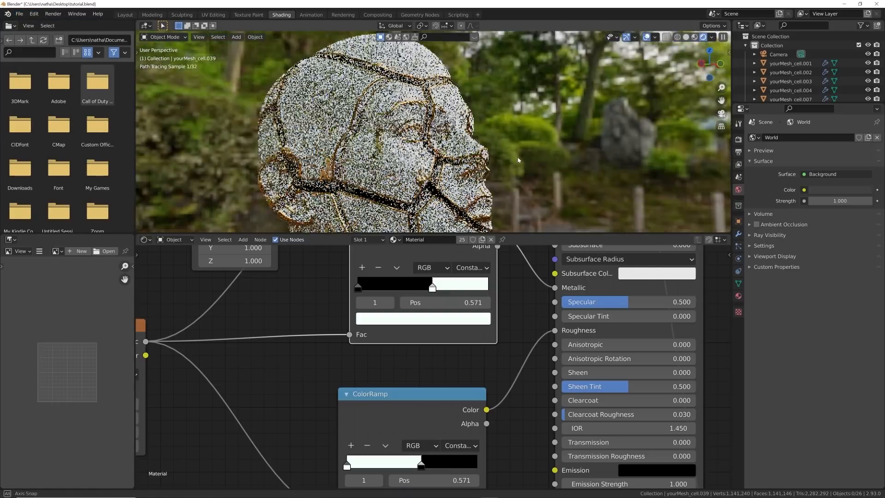
{"action": "left_click", "coordinate": [456, 133]}
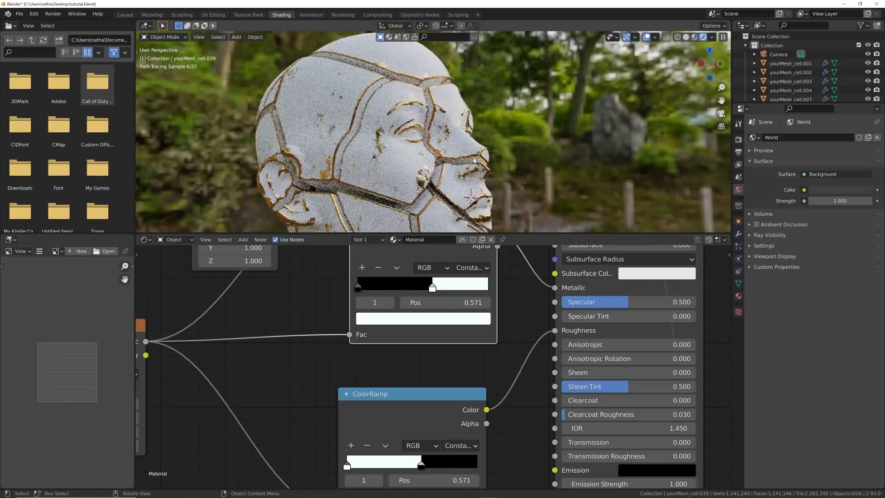
{"action": "left_click", "coordinate": [399, 135]}
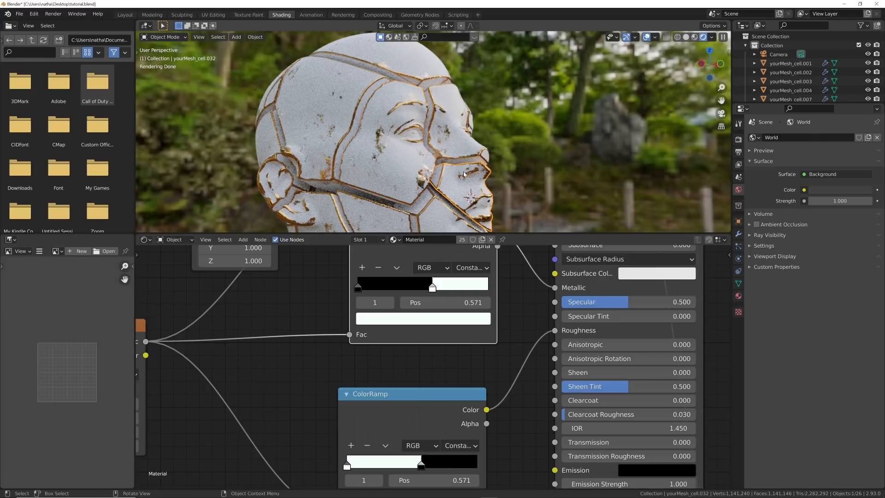
{"action": "scroll", "coordinate": [462, 170], "scroll_direction": "up", "scroll_amount": 2}
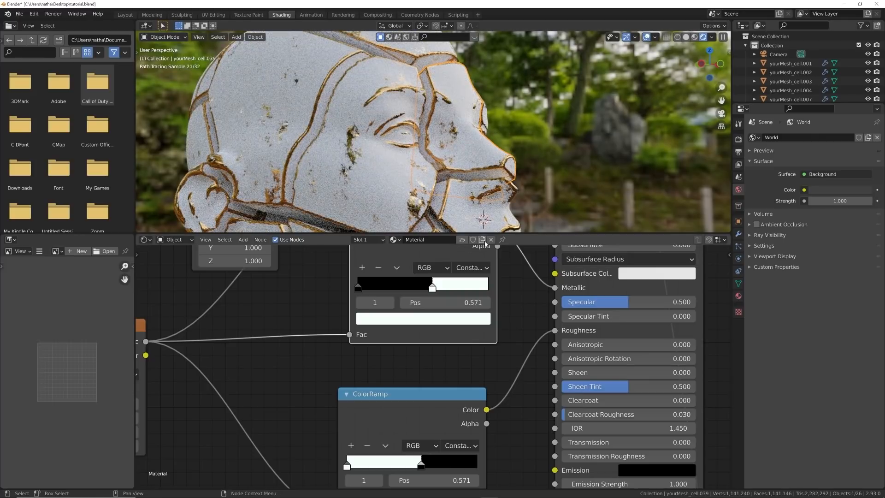
{"action": "left_click", "coordinate": [490, 239]}
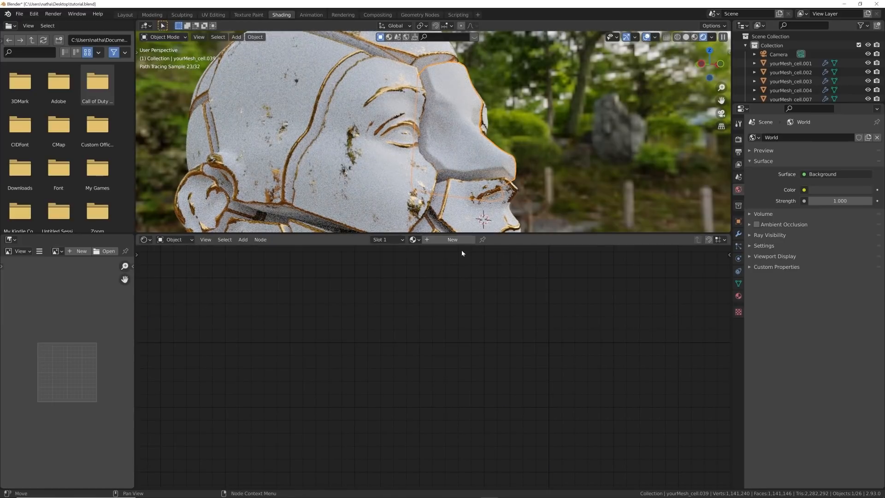
{"action": "left_click", "coordinate": [459, 243]}
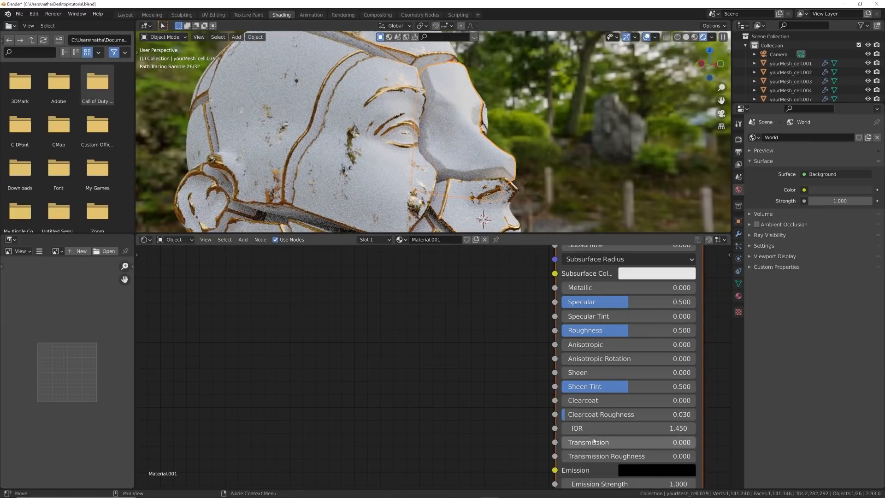
{"action": "left_click_drag", "start_coordinate": [593, 441], "coordinate": [696, 442]}
{"action": "left_click_drag", "start_coordinate": [622, 330], "coordinate": [583, 330]}
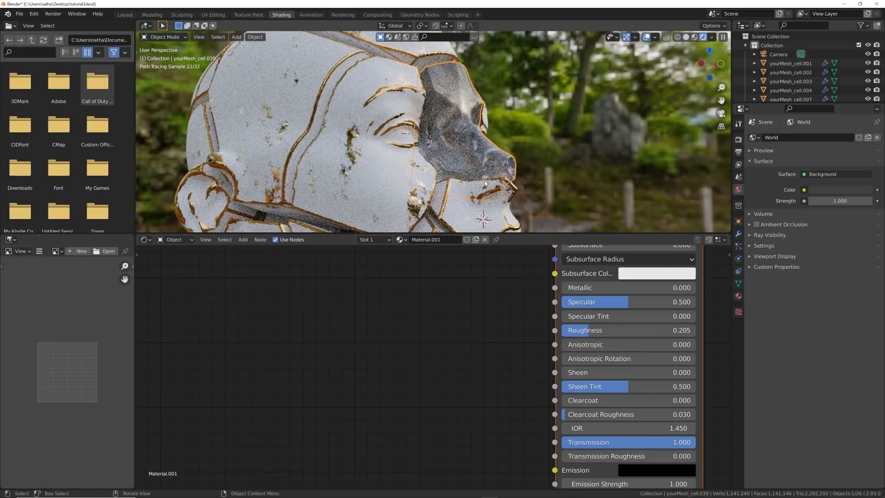
Link the nose fragment's glass material to the mouth fragment and set that material's Roughness to 0.000
{"action": "left_click", "coordinate": [483, 218]}
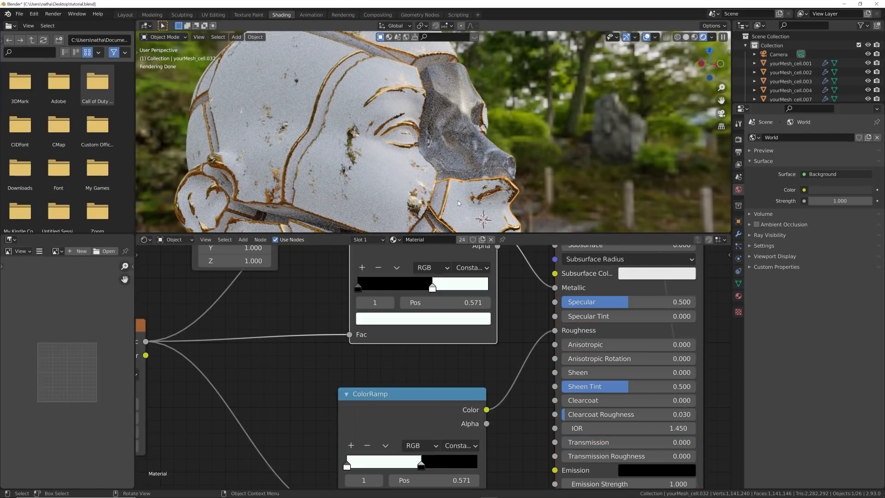
{"action": "left_click", "coordinate": [467, 148], "text": "shift"}
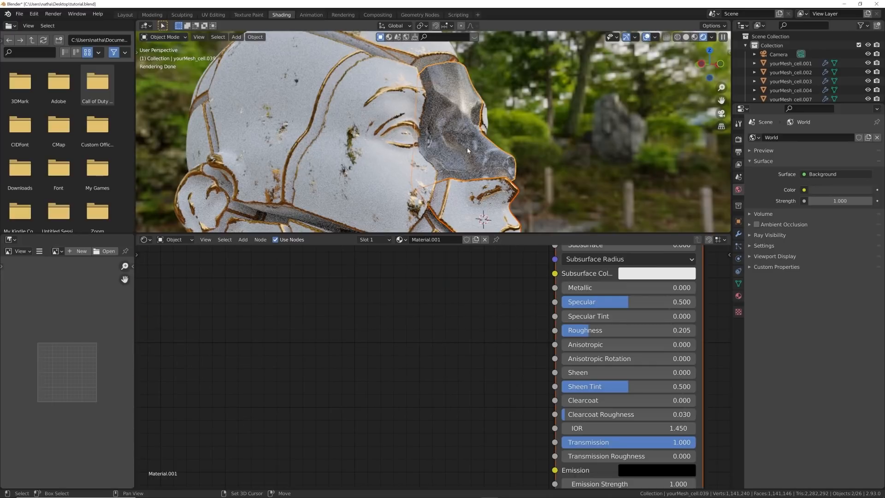
{"action": "key", "text": "ctrl+l"}
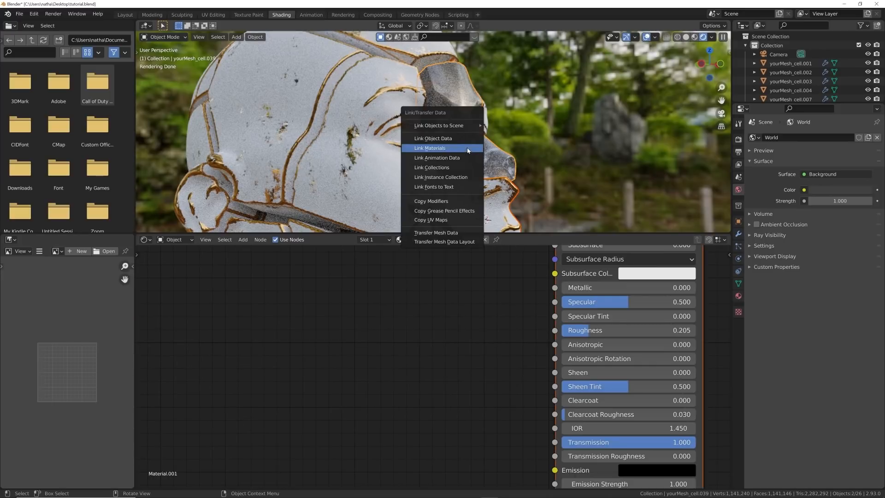
{"action": "left_click", "coordinate": [468, 150]}
{"action": "left_click", "coordinate": [526, 153]}
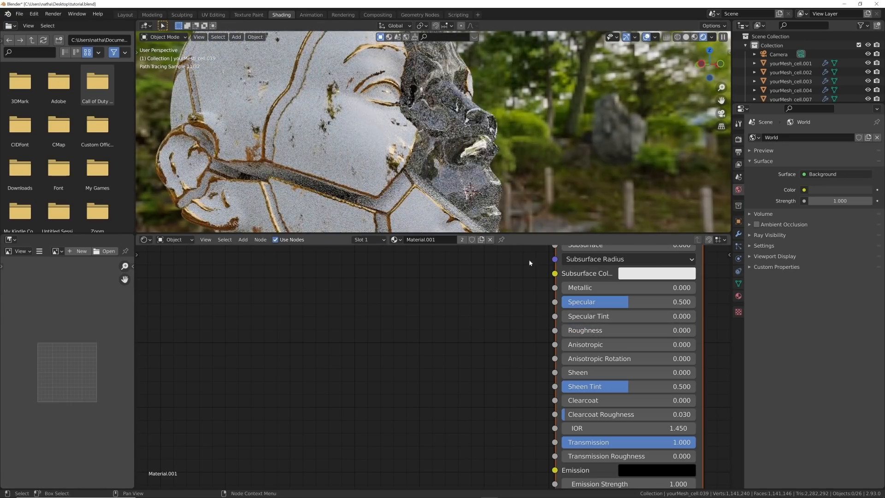
Copy the Geometry, Mapping and pointiness ColorRamp nodes from the cheek fragment's material into the glass material, beside its Principled BSDF
{"action": "mouse_move", "coordinate": [525, 178]}
{"action": "middle_mouse_down"}
{"action": "mouse_move", "coordinate": [433, 167]}
{"action": "mouse_move", "coordinate": [490, 170]}
{"action": "mouse_move", "coordinate": [390, 118]}
{"action": "middle_mouse_up"}
{"action": "left_click", "coordinate": [379, 90]}
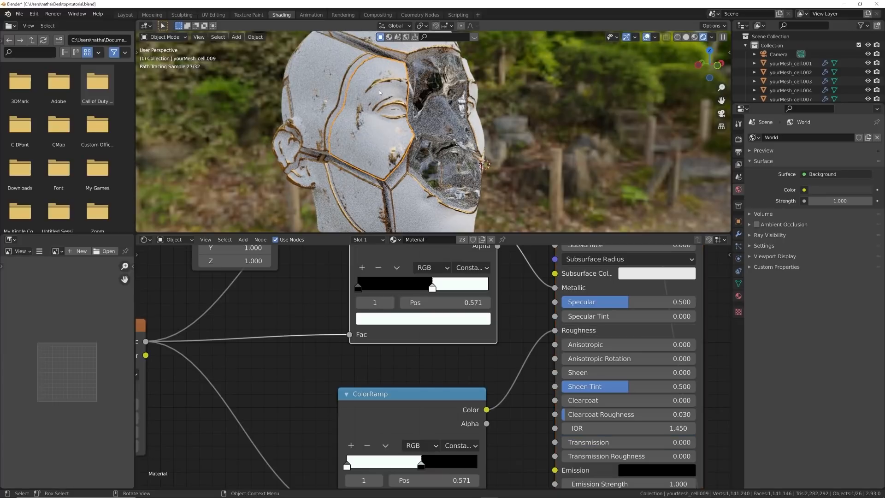
{"action": "scroll", "coordinate": [411, 322], "scroll_direction": "down", "scroll_amount": 3}
{"action": "middle_click_drag", "start_coordinate": [411, 276], "coordinate": [451, 403]}
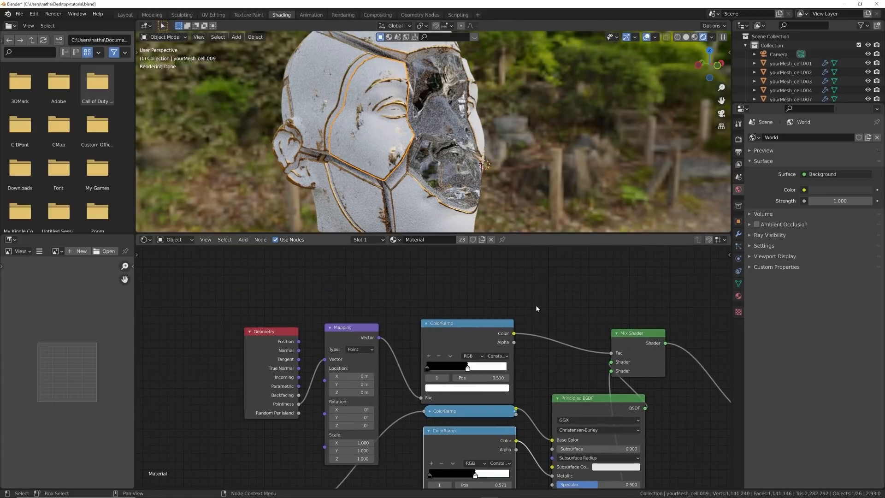
{"action": "left_click_drag", "start_coordinate": [550, 299], "coordinate": [207, 357]}
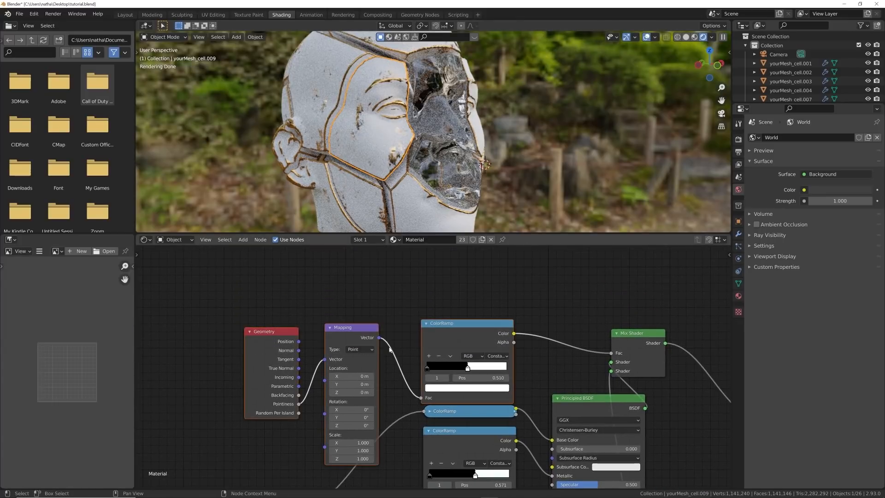
{"action": "left_click", "coordinate": [446, 128]}
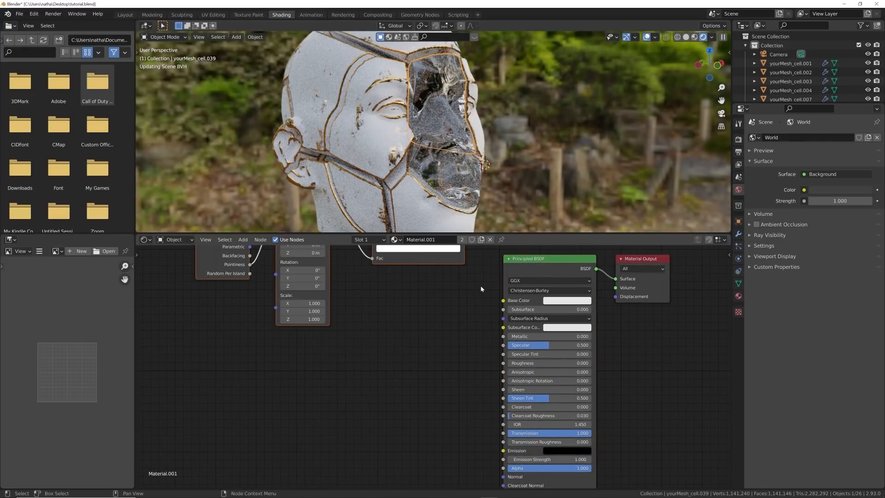
{"action": "key", "text": "g"}
{"action": "left_click", "coordinate": [505, 364]}
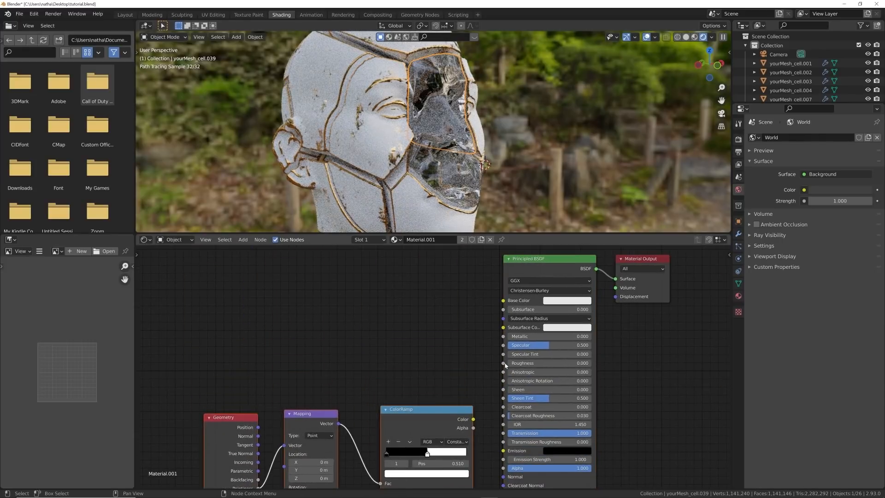
Link the pasted ColorRamp's Color output to the glass Principled BSDF's Emission
{"action": "middle_click_drag", "start_coordinate": [484, 443], "coordinate": [477, 367]}
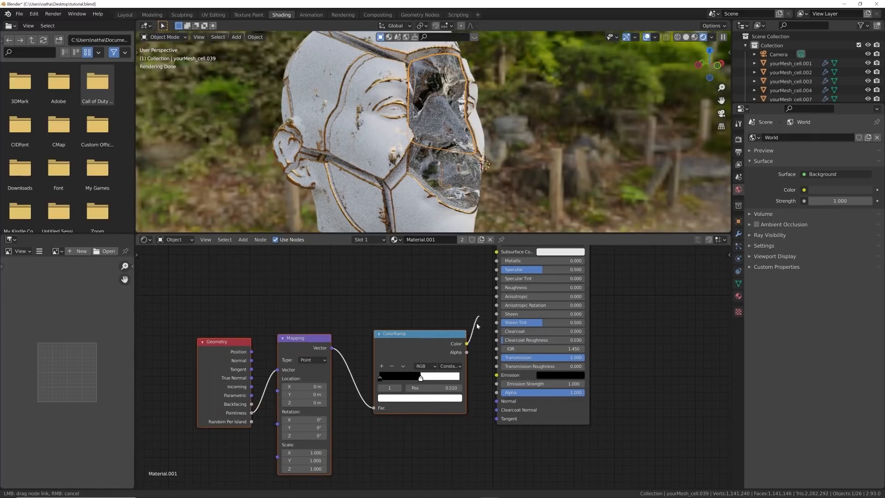
{"action": "left_click_drag", "start_coordinate": [494, 379], "coordinate": [496, 374]}
{"action": "scroll", "coordinate": [435, 98], "scroll_direction": "up", "scroll_amount": 2}
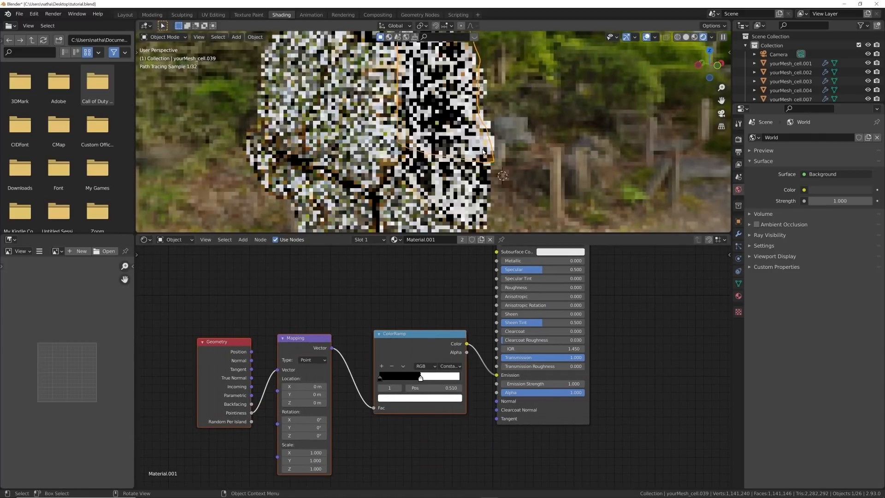
Move the ColorRamp's white stop to position 0.529 and light the rendered viewport with the scene world instead of the HDRI
{"action": "scroll", "coordinate": [435, 98], "scroll_direction": "up", "scroll_amount": 2}
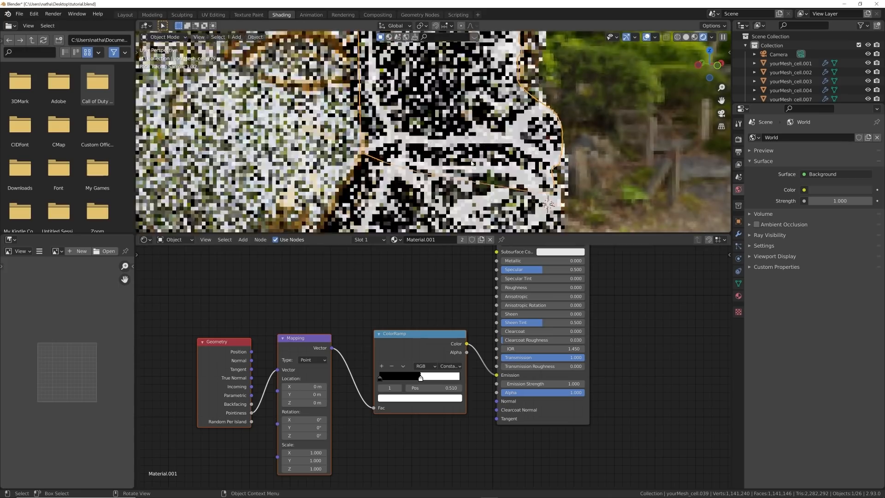
{"action": "mouse_move", "coordinate": [420, 379]}
{"action": "left_mouse_down"}
{"action": "mouse_move", "coordinate": [411, 380]}
{"action": "mouse_move", "coordinate": [420, 385]}
{"action": "left_mouse_up"}
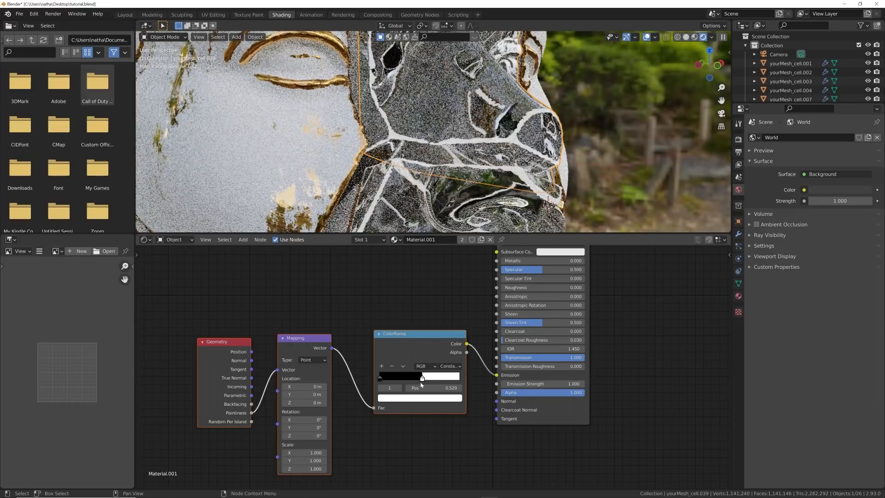
{"action": "left_click", "coordinate": [712, 37]}
{"action": "left_click", "coordinate": [661, 89]}
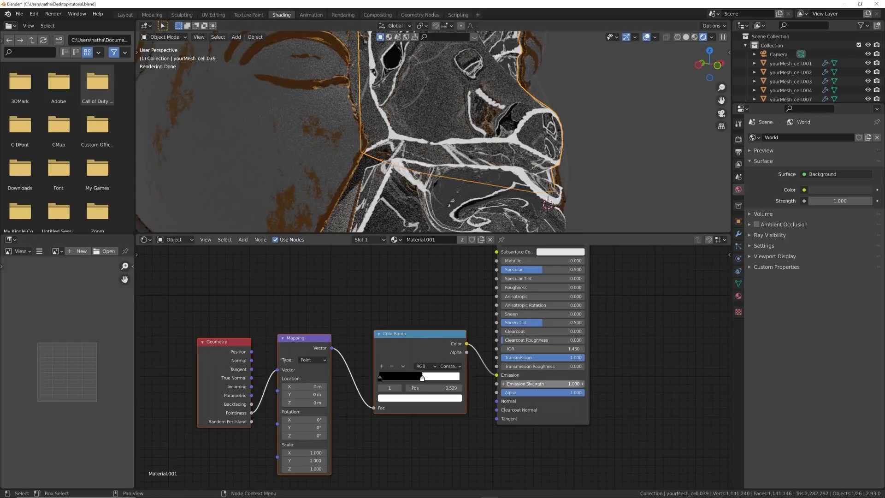
Set the glass material's Emission Strength to 44.200 and change the ColorRamp's white stop to blue 0078FF
{"action": "left_click_drag", "start_coordinate": [541, 384], "coordinate": [571, 383]}
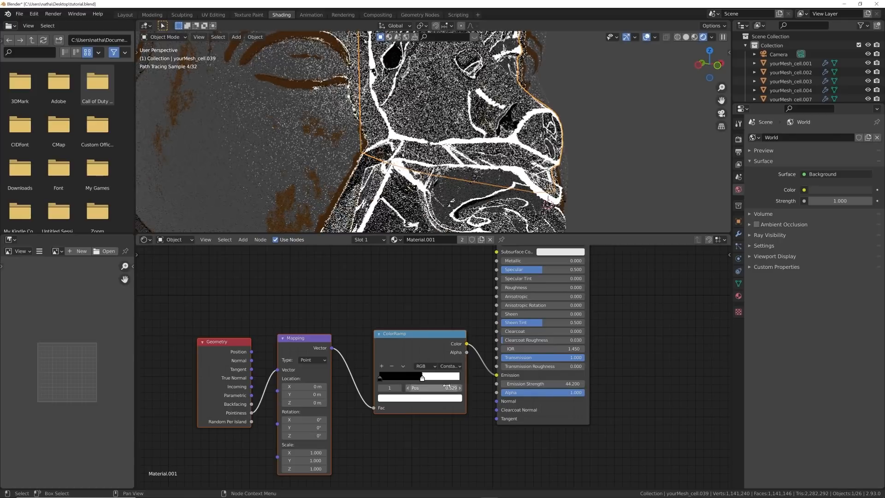
{"action": "left_click", "coordinate": [419, 398]}
{"action": "left_click_drag", "start_coordinate": [428, 293], "coordinate": [427, 285]}
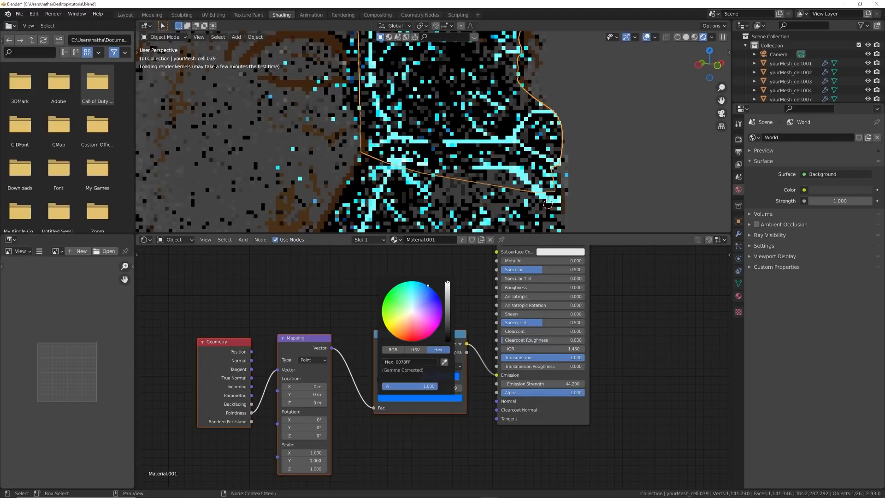
Set the glass material's Roughness to 0.268 on its Principled BSDF
{"action": "scroll", "coordinate": [517, 187], "scroll_direction": "down", "scroll_amount": 4}
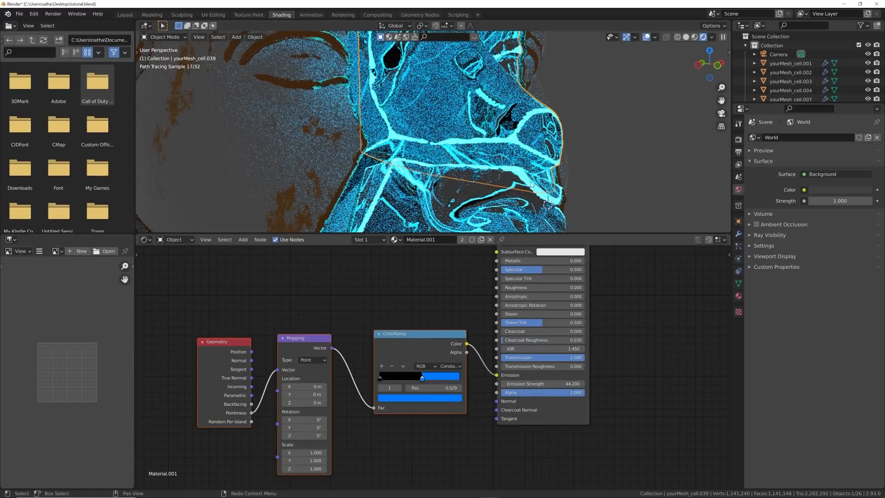
{"action": "middle_click_drag", "start_coordinate": [525, 184], "coordinate": [531, 164]}
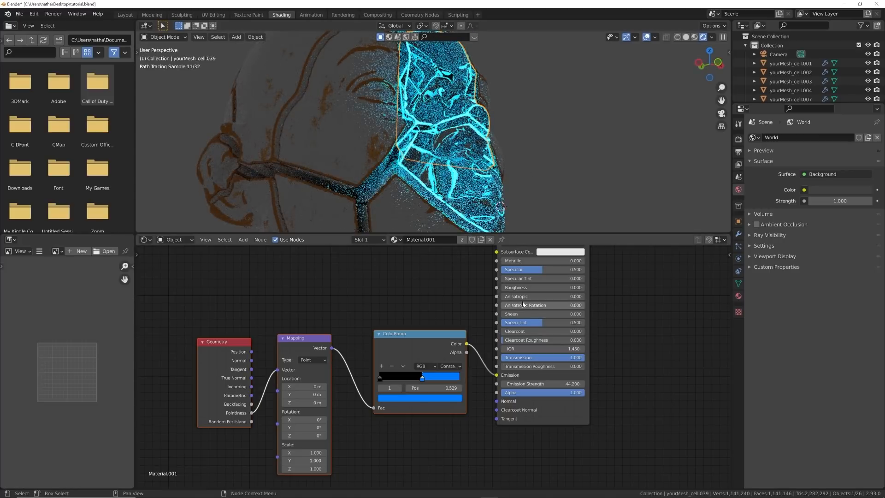
{"action": "left_click_drag", "start_coordinate": [530, 287], "coordinate": [552, 287]}
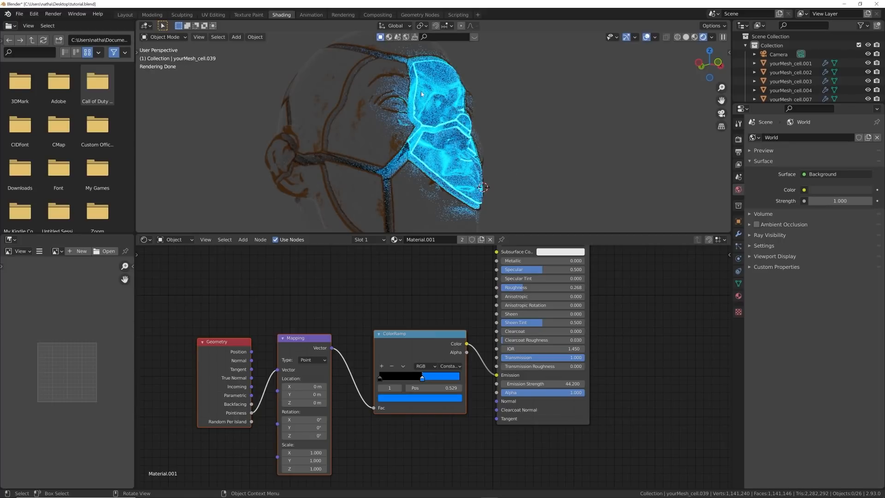
{"action": "scroll", "coordinate": [429, 150], "scroll_direction": "down", "scroll_amount": 2}
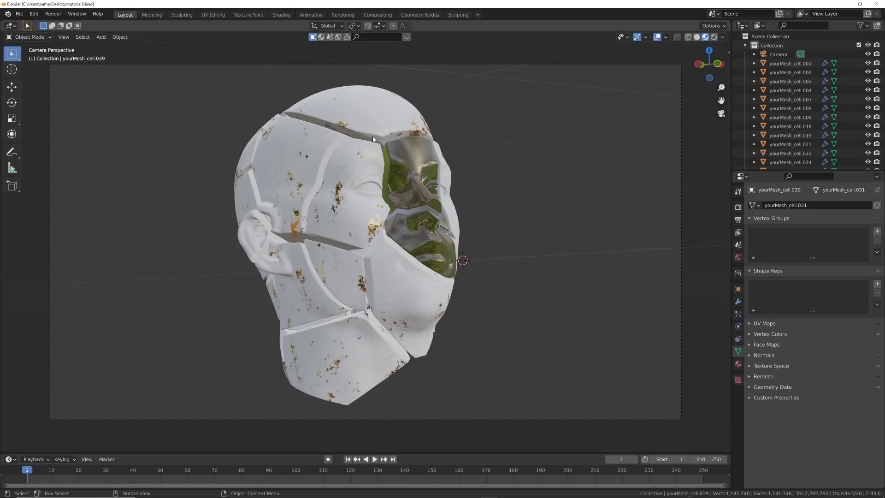
Add an area light to the scene and move it in front of the head's face
{"action": "middle_click_drag", "start_coordinate": [373, 139], "coordinate": [467, 240]}
{"action": "key", "text": "KP_0"}
{"action": "key", "text": "KP_0"}
{"action": "key", "text": "shift+a"}
{"action": "mouse_move", "coordinate": [408, 219]}
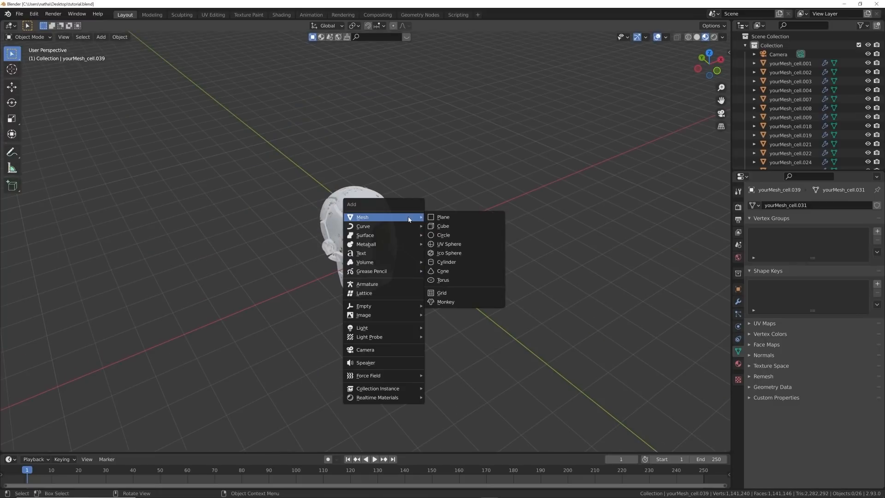
{"action": "mouse_move", "coordinate": [371, 331]}
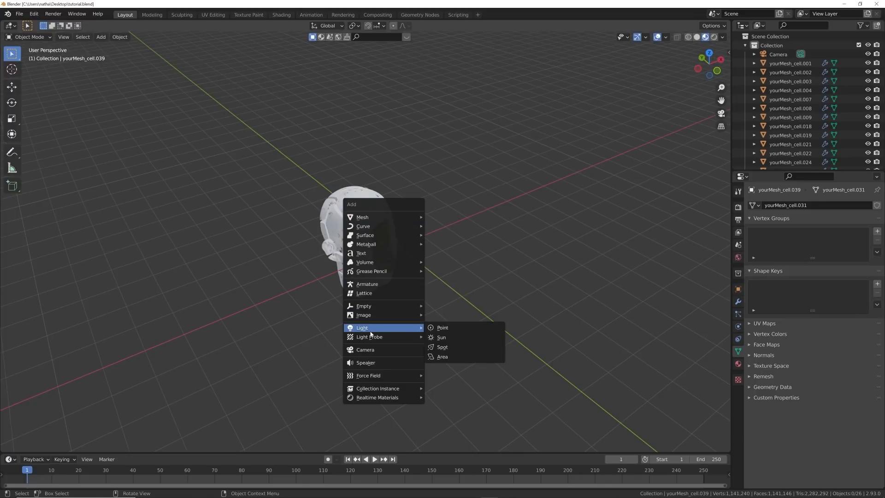
{"action": "left_click", "coordinate": [433, 355]}
{"action": "key", "text": "g"}
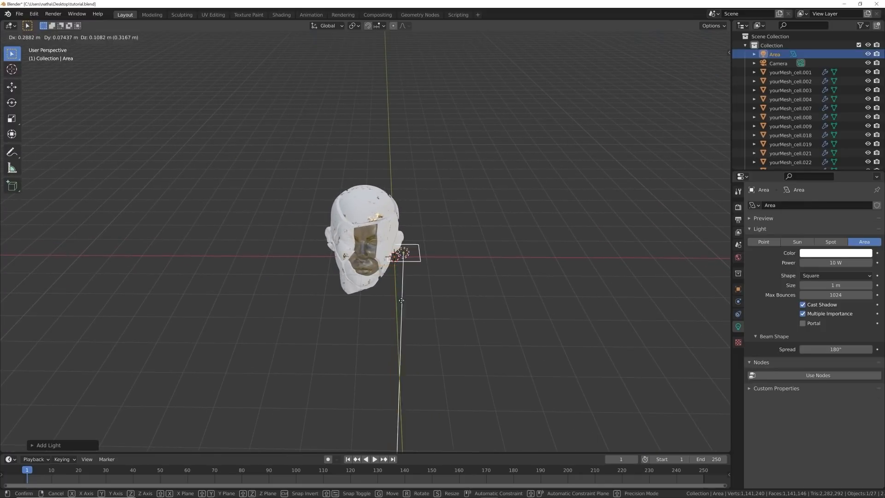
{"action": "left_click", "coordinate": [440, 276]}
{"action": "middle_click_drag", "start_coordinate": [433, 290], "coordinate": [352, 271]}
{"action": "key", "text": "g"}
{"action": "left_click", "coordinate": [462, 274]}
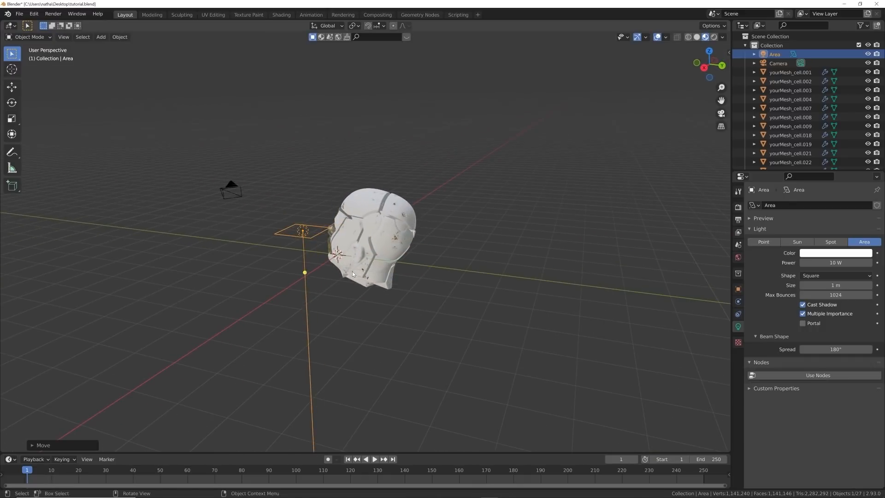
Rotate the area light towards the head and move it to the head's far side as seen from the camera
{"action": "key", "text": "r"}
{"action": "key", "text": "r"}
{"action": "left_click", "coordinate": [349, 308]}
{"action": "key", "text": "g"}
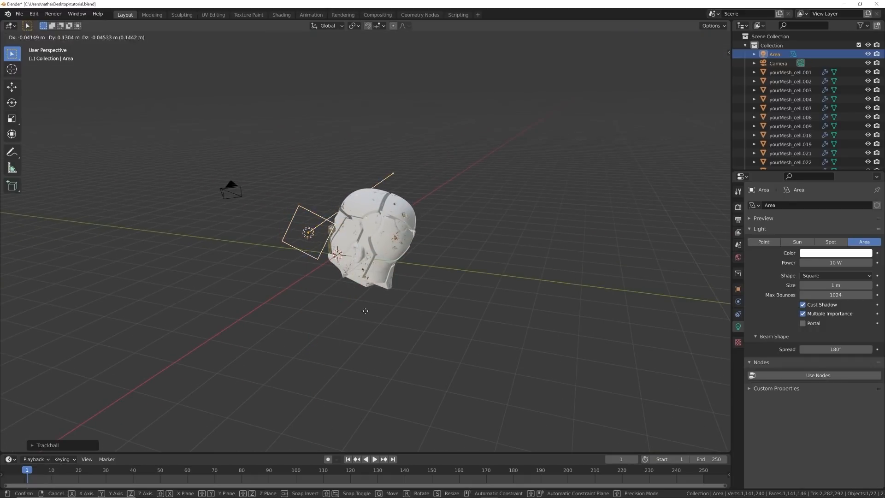
{"action": "left_click", "coordinate": [424, 324]}
{"action": "key", "text": "r"}
{"action": "key", "text": "r"}
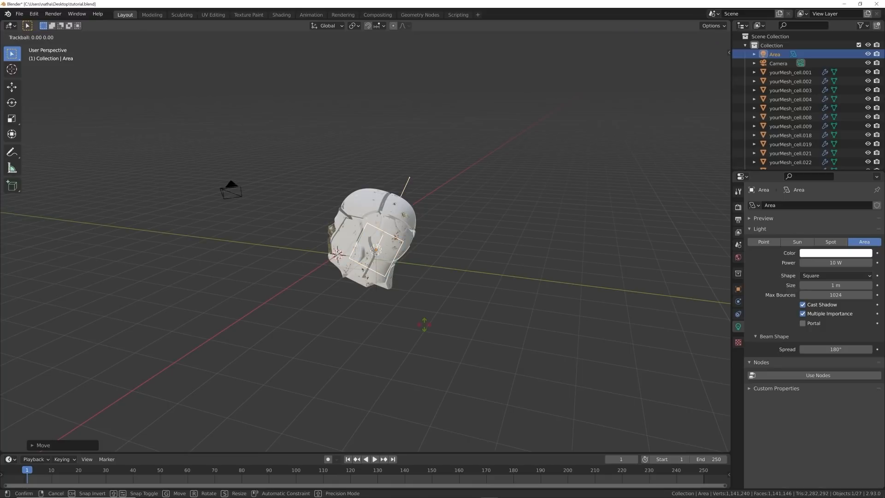
{"action": "left_click", "coordinate": [430, 325]}
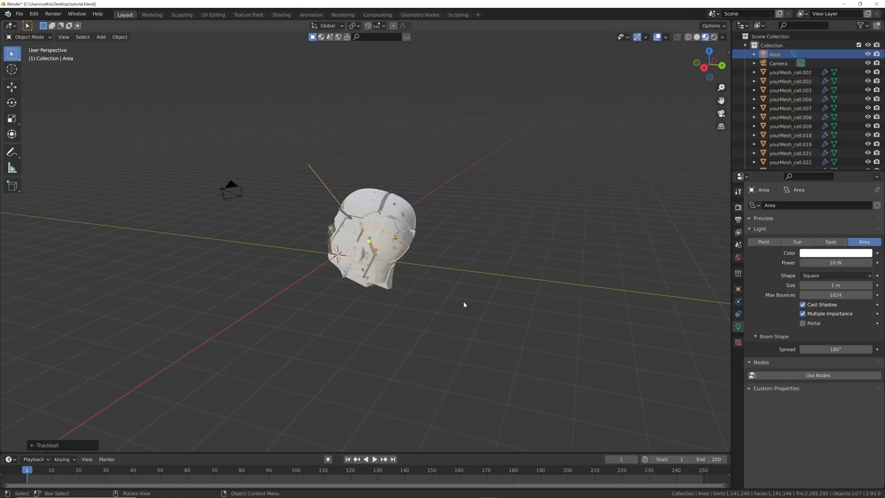
Enlarge the area light, change its shape to Disk and scale it up slightly further in the camera view
{"action": "key", "text": "s"}
{"action": "left_click", "coordinate": [636, 290]}
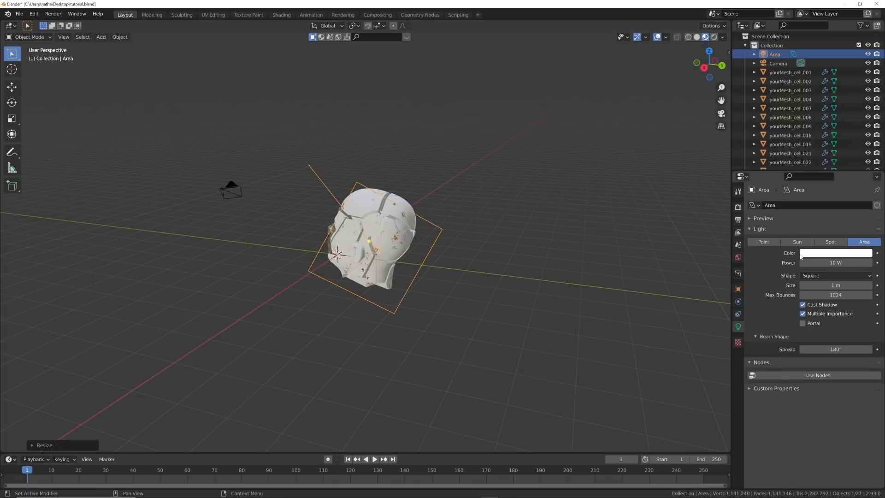
{"action": "left_click", "coordinate": [820, 275]}
{"action": "left_click", "coordinate": [816, 305]}
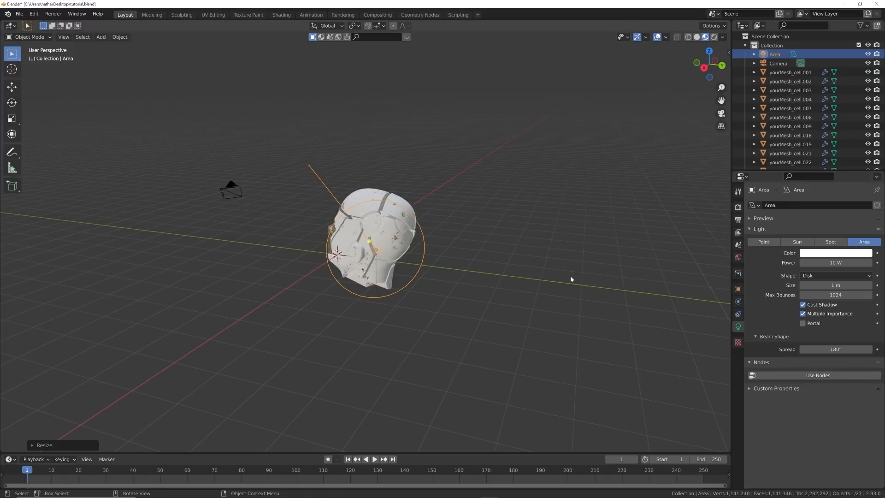
{"action": "key", "text": "KP_0"}
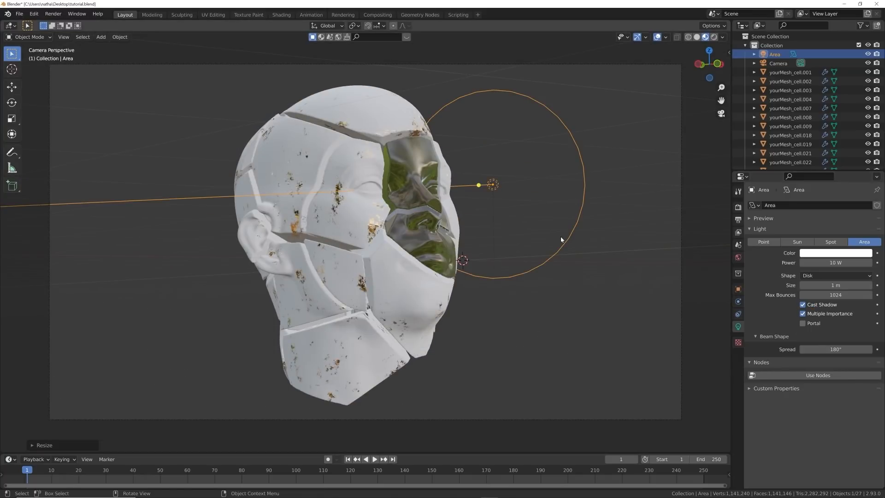
{"action": "key", "text": "s"}
{"action": "left_click", "coordinate": [572, 249]}
Display the camera view with rendered shading and set the world background colour to black
{"action": "left_click", "coordinate": [716, 37]}
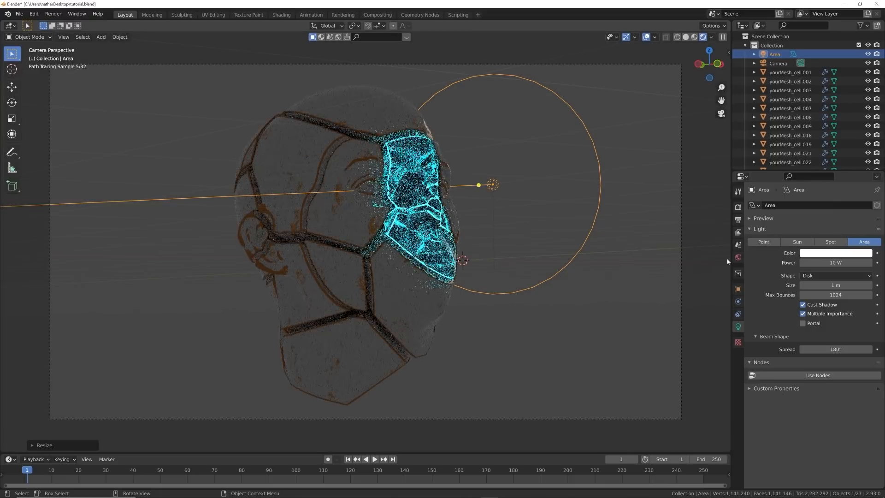
{"action": "left_click", "coordinate": [738, 257]}
{"action": "left_click", "coordinate": [835, 256]}
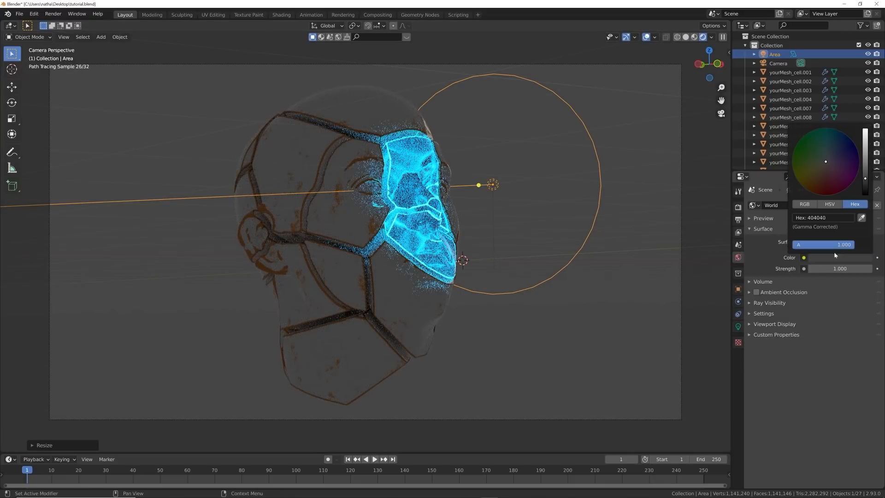
{"action": "left_click", "coordinate": [864, 191]}
Set the area light's Power to 1000 W
{"action": "left_click", "coordinate": [738, 191]}
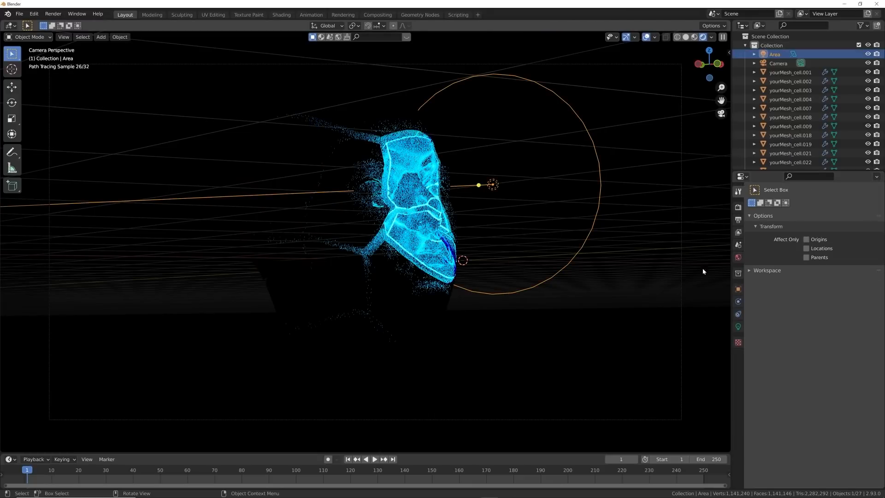
{"action": "left_click", "coordinate": [737, 326]}
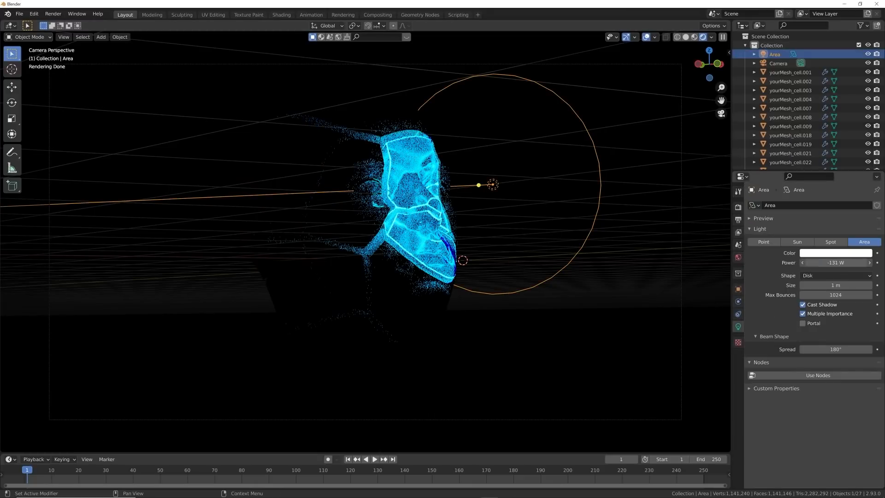
{"action": "left_click", "coordinate": [836, 264]}
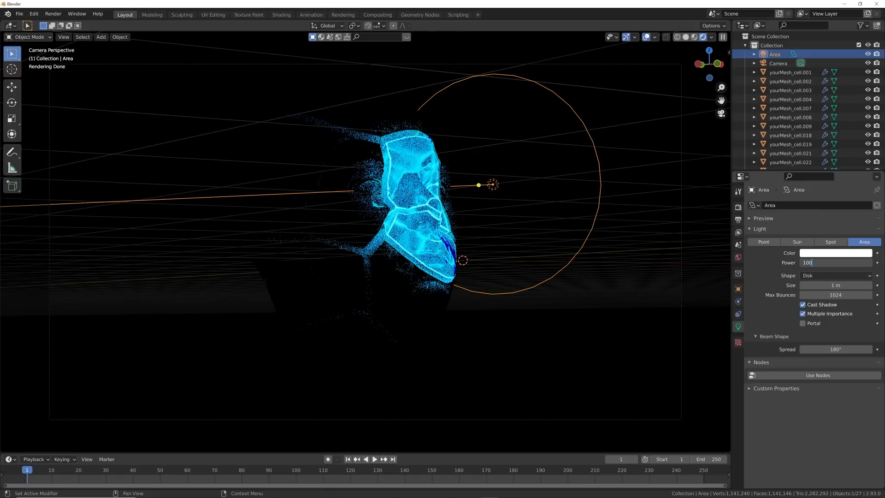
{"action": "key", "text": "Return"}
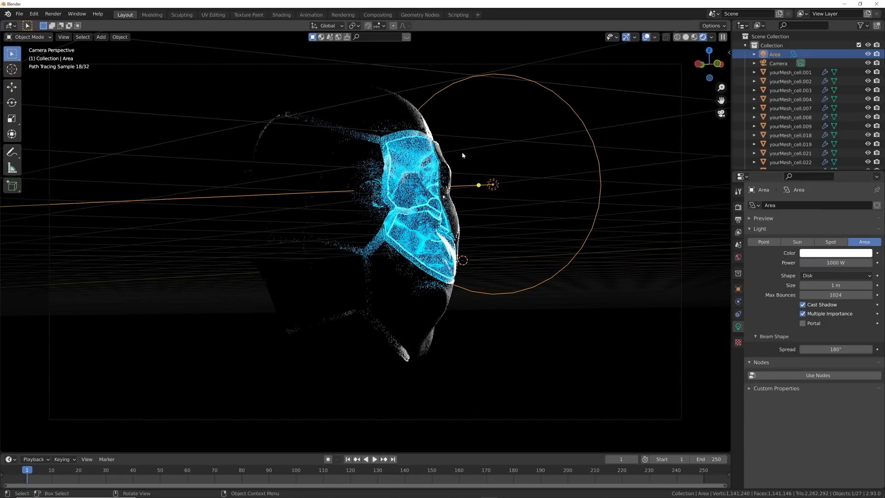
Set the area light's Power to 2000 W, hiding the viewport gizmos and overlays only while checking the lighting
{"action": "left_click", "coordinate": [545, 322]}
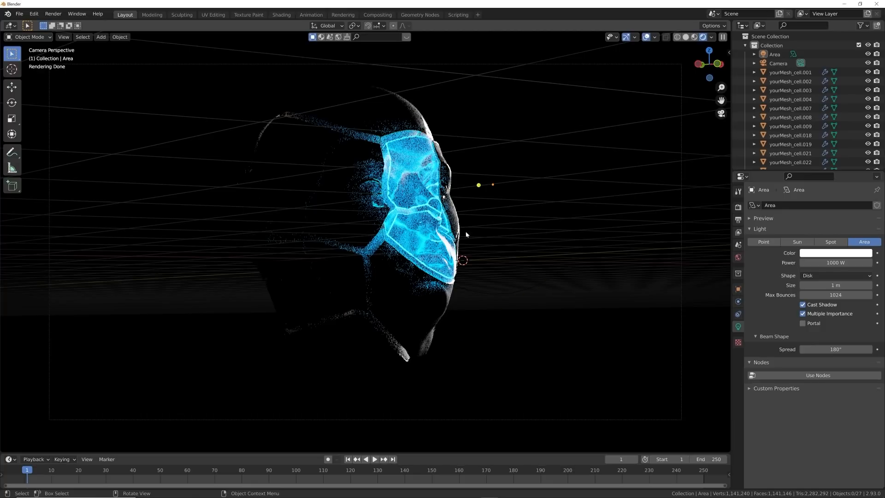
{"action": "left_click", "coordinate": [626, 37]}
{"action": "left_click", "coordinate": [646, 37]}
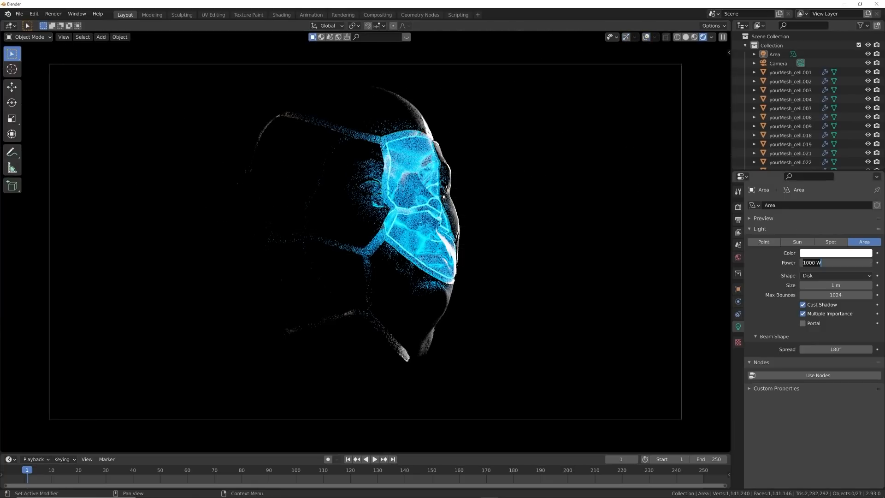
{"action": "key", "text": "Return"}
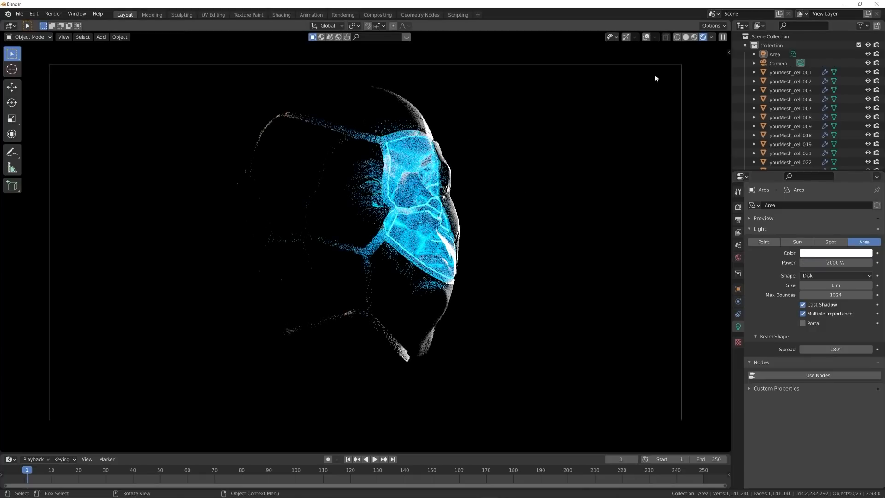
{"action": "left_click", "coordinate": [646, 37]}
{"action": "left_click", "coordinate": [625, 37]}
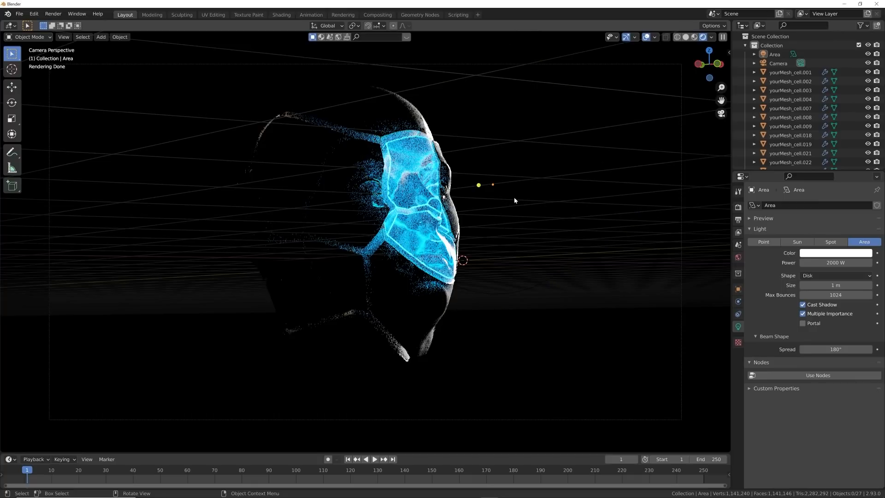
Duplicate the area light, place the copy on the opposite side of the head and rotate it to face the head
{"action": "left_click", "coordinate": [484, 184]}
{"action": "middle_click_drag", "start_coordinate": [484, 184], "coordinate": [535, 234]}
{"action": "key", "text": "shift+d"}
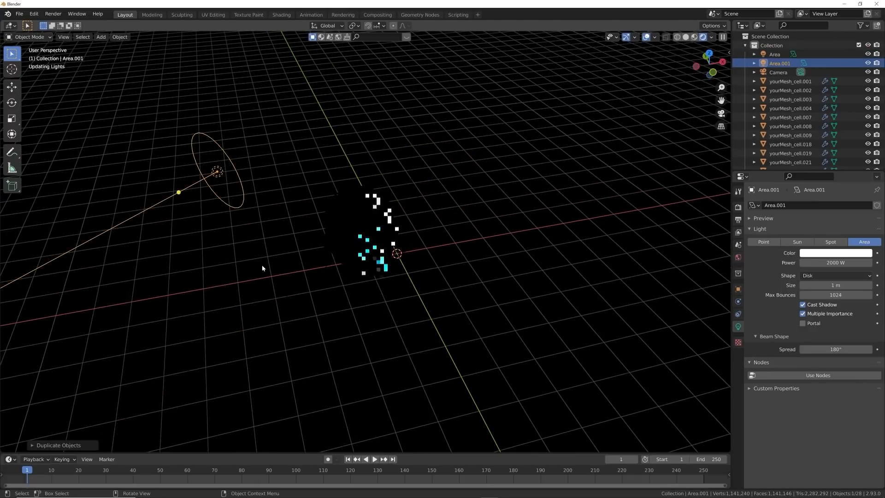
{"action": "right_click", "coordinate": [263, 265]}
{"action": "middle_click_drag", "start_coordinate": [263, 265], "coordinate": [383, 234]}
{"action": "key", "text": "r"}
{"action": "key", "text": "r"}
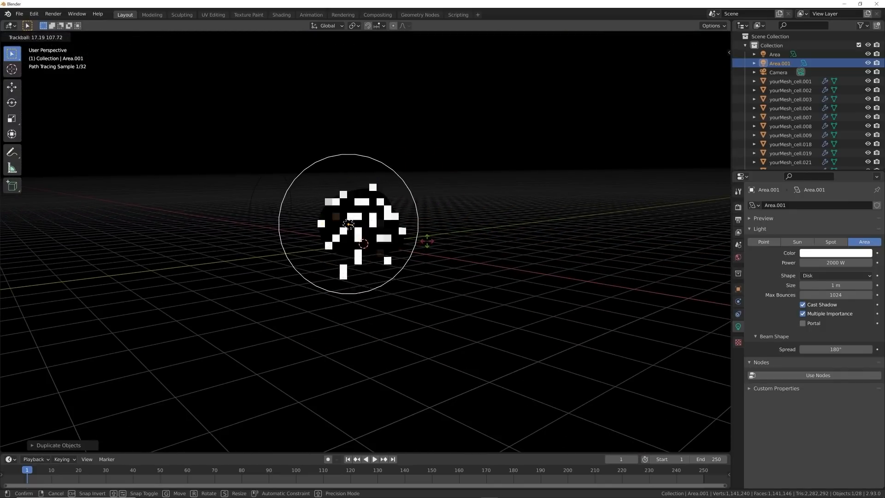
{"action": "left_click", "coordinate": [426, 241]}
{"action": "key", "text": "KP_0"}
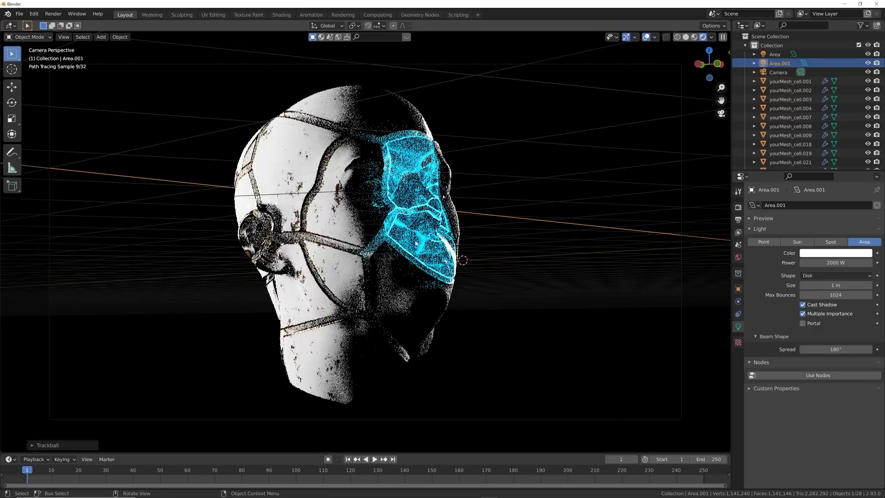
Move the second area light around to the back of the head and rotate it toward the head
{"action": "key", "text": "KP_0"}
{"action": "middle_click_drag", "start_coordinate": [434, 248], "coordinate": [484, 308]}
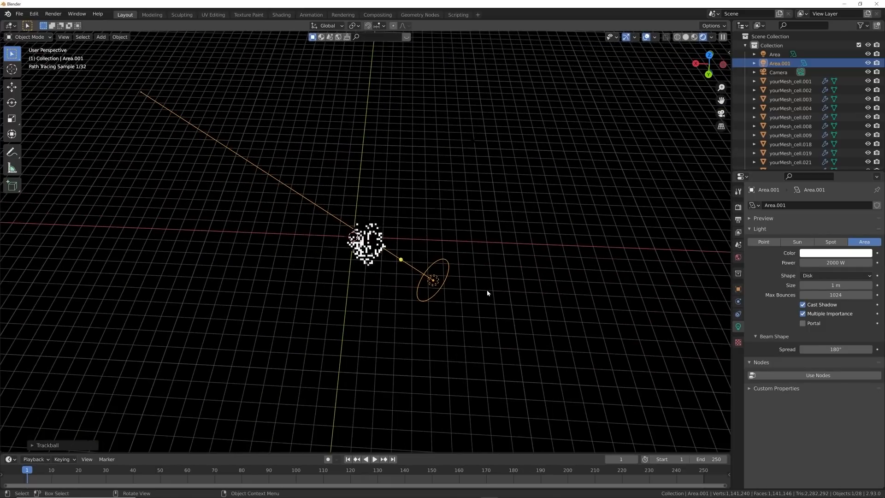
{"action": "key", "text": "g"}
{"action": "left_click", "coordinate": [423, 296]}
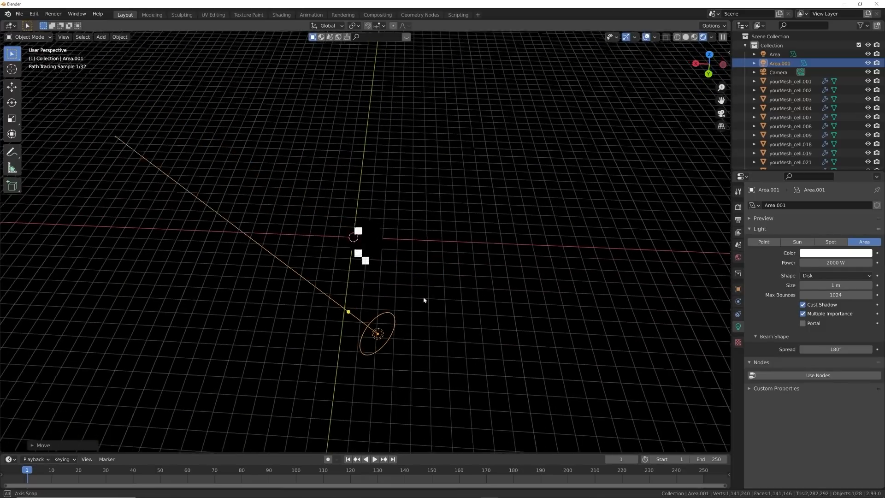
{"action": "scroll", "coordinate": [422, 293], "scroll_direction": "up", "scroll_amount": 3}
{"action": "key", "text": "r"}
{"action": "key", "text": "r"}
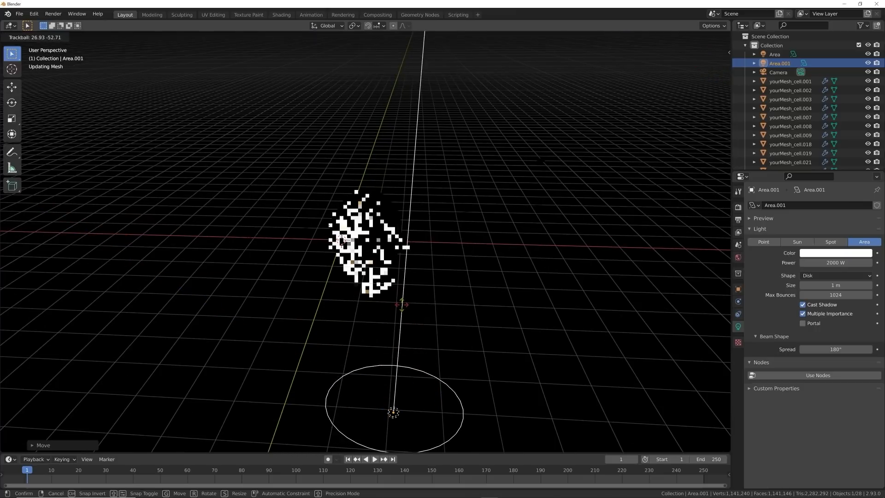
{"action": "left_click", "coordinate": [407, 306]}
{"action": "key", "text": "KP_0"}
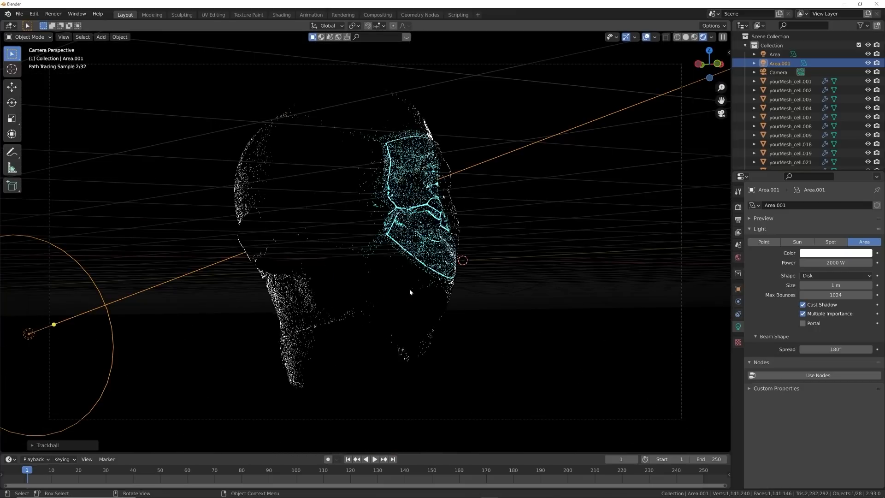
Raise the second area light about 1.85 m in the camera view and rotate it back toward the head
{"action": "key", "text": "g"}
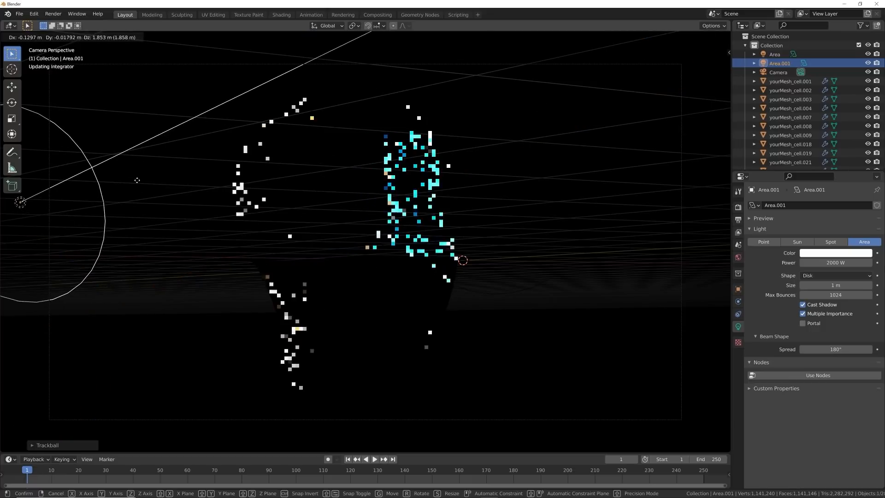
{"action": "key", "text": "r"}
{"action": "key", "text": "r"}
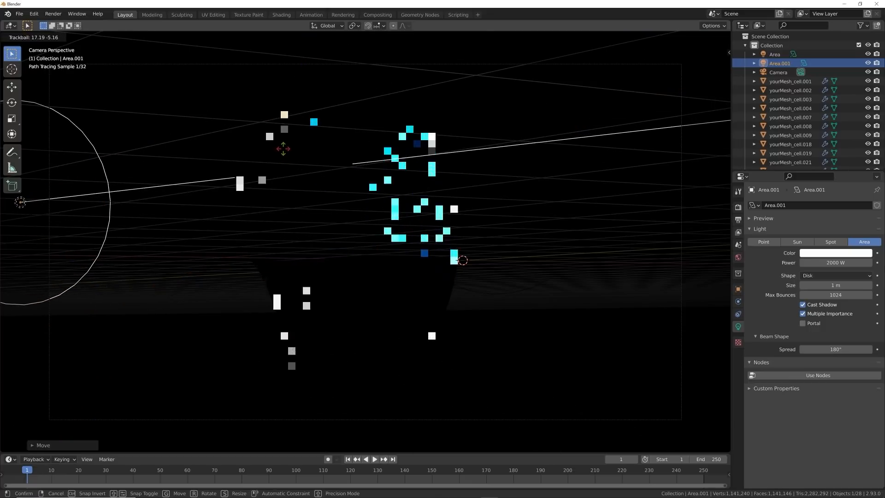
{"action": "left_click", "coordinate": [284, 149]}
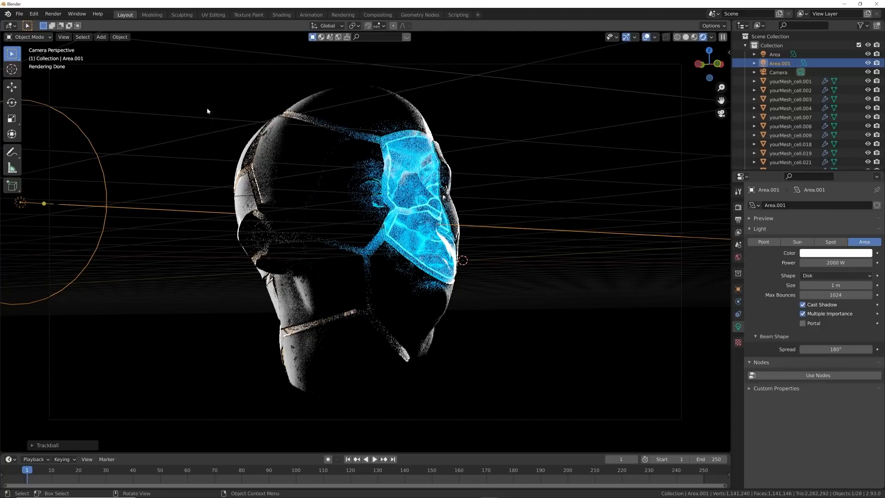
Shift the rear area light toward the camera side of the head and re-aim it, checking the lighting through the camera
{"action": "middle_click_drag", "start_coordinate": [207, 111], "coordinate": [295, 184]}
{"action": "scroll", "coordinate": [390, 232], "scroll_direction": "down", "scroll_amount": 8}
{"action": "middle_click_drag", "start_coordinate": [391, 232], "coordinate": [403, 318]}
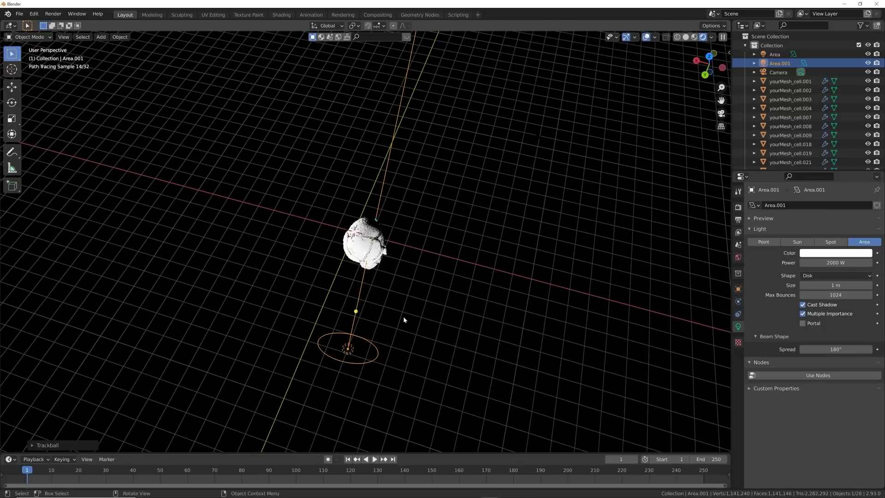
{"action": "key", "text": "g"}
{"action": "left_click", "coordinate": [436, 291]}
{"action": "middle_click_drag", "start_coordinate": [436, 291], "coordinate": [424, 252]}
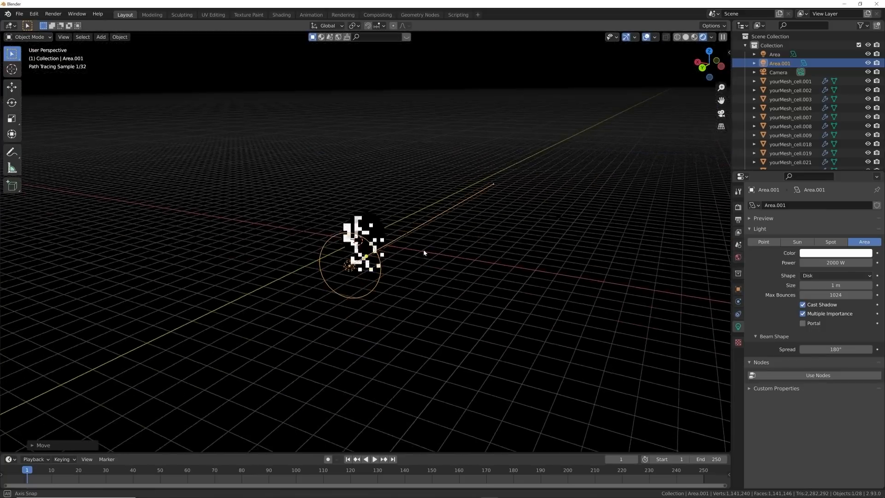
{"action": "key", "text": "r"}
{"action": "key", "text": "r"}
{"action": "left_click", "coordinate": [431, 251]}
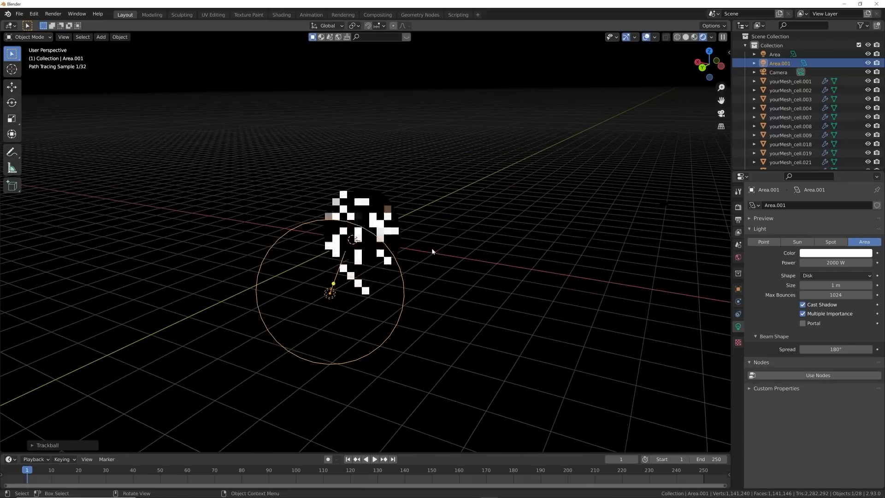
{"action": "key", "text": "KP_0"}
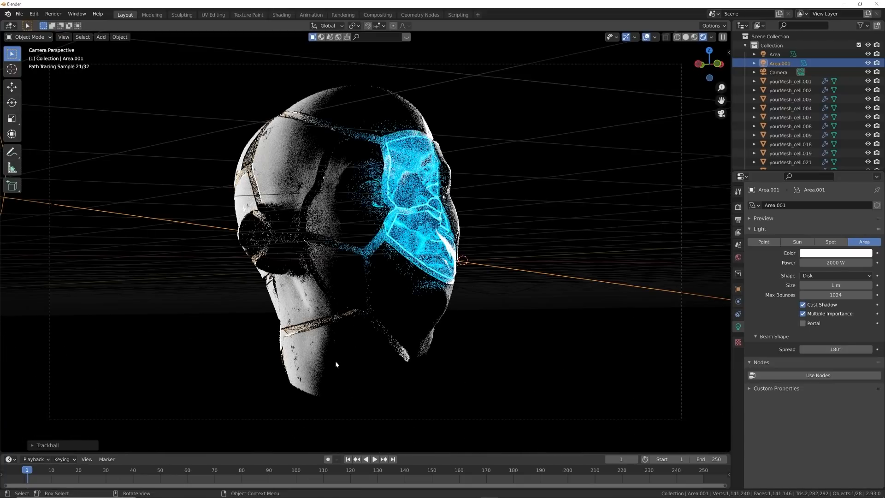
Duplicate the rear area light and place the copy underneath the head
{"action": "key", "text": "shift+a"}
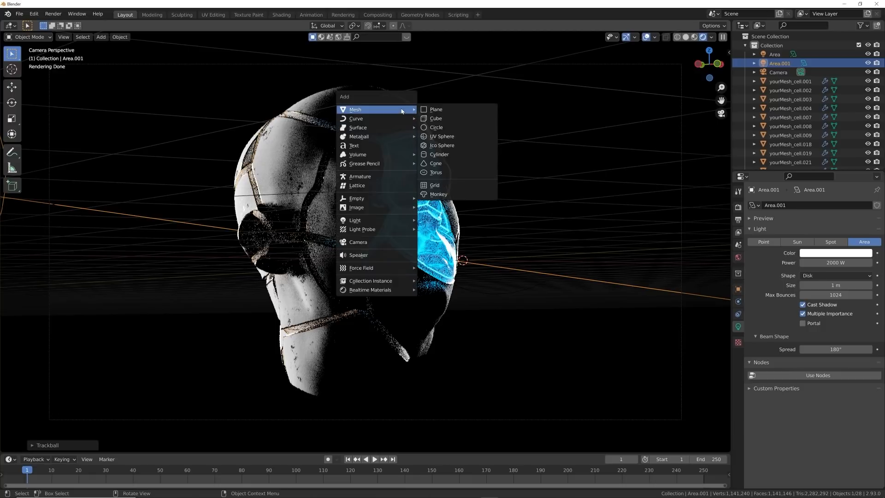
{"action": "scroll", "coordinate": [194, 225], "scroll_direction": "down", "scroll_amount": 5}
{"action": "key", "text": "shift+d"}
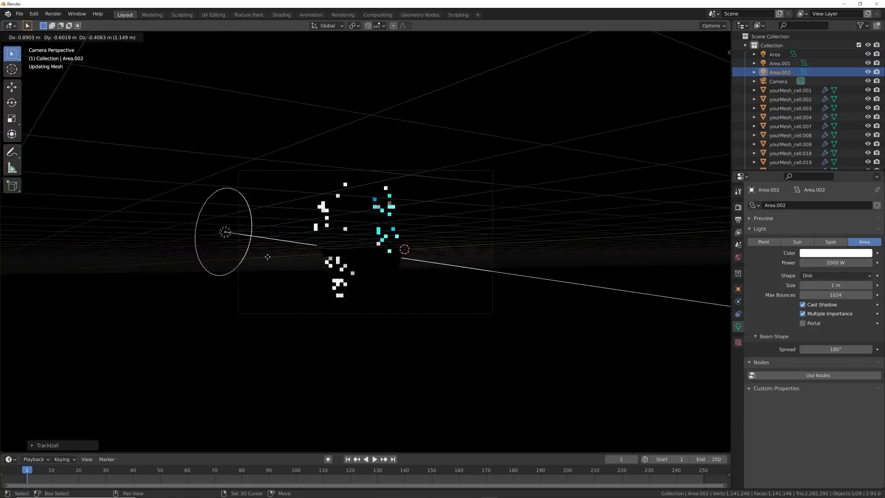
{"action": "left_click", "coordinate": [375, 376]}
{"action": "middle_click_drag", "start_coordinate": [376, 376], "coordinate": [383, 249]}
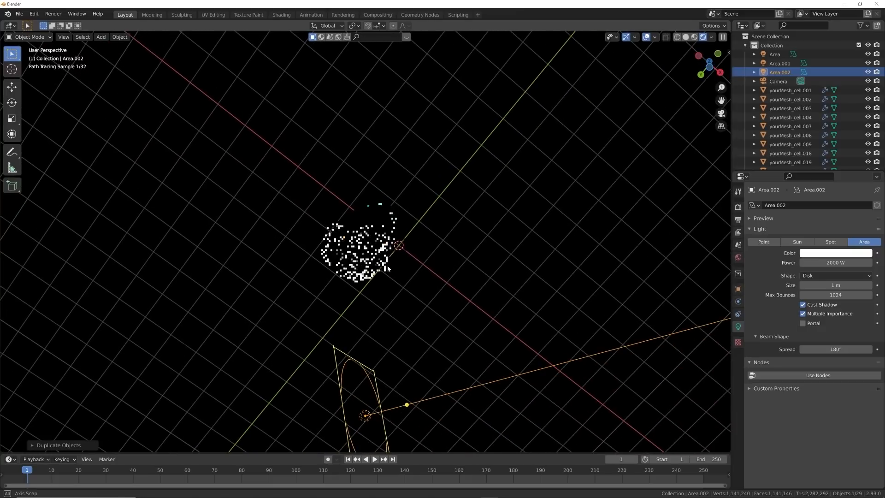
{"action": "key", "text": "g"}
{"action": "left_click", "coordinate": [383, 211]}
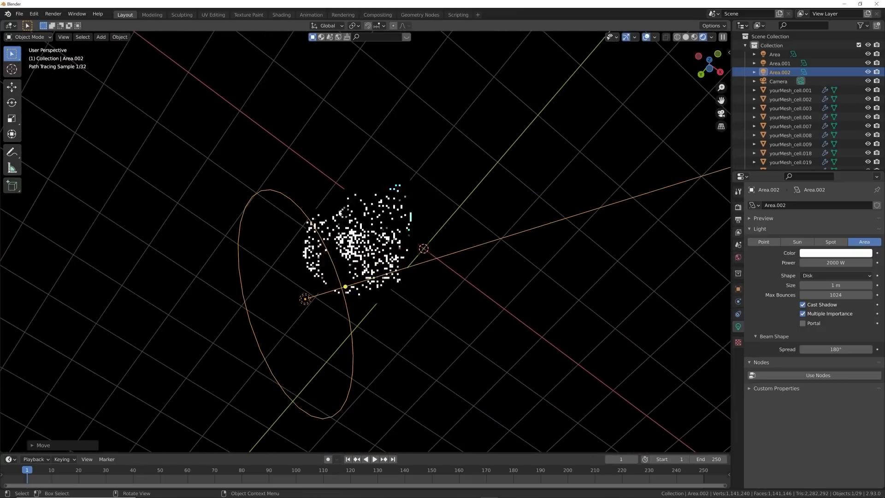
Rotate the third area light so it shines upward at the head from below, and return to the camera view
{"action": "key", "text": "r"}
{"action": "key", "text": "r"}
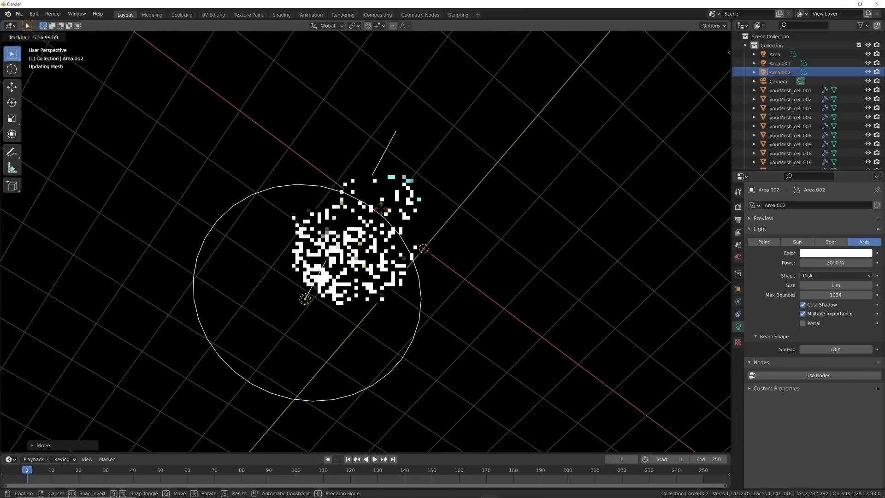
{"action": "key", "text": "Escape"}
{"action": "key", "text": "r"}
{"action": "key", "text": "r"}
{"action": "key", "text": "Escape"}
{"action": "key", "text": "KP_0"}
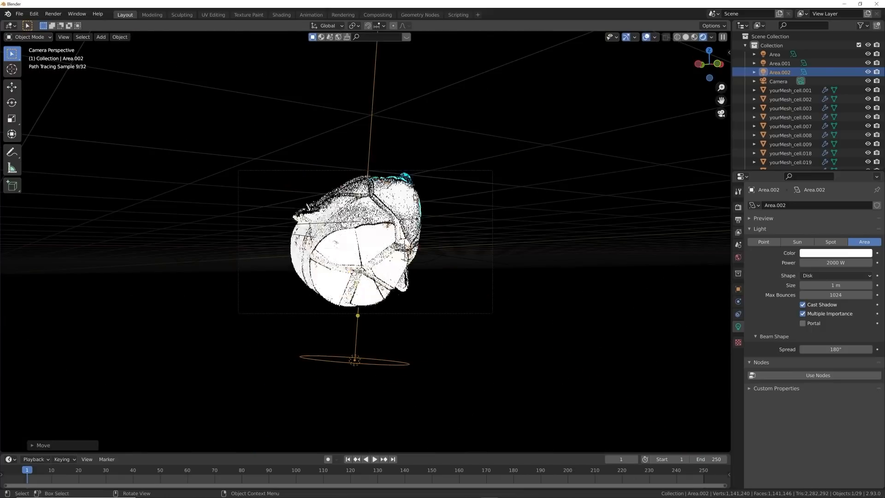
Scale up the area light beneath the head to make its disk much wider
{"action": "scroll", "coordinate": [433, 301], "scroll_direction": "up", "scroll_amount": 3}
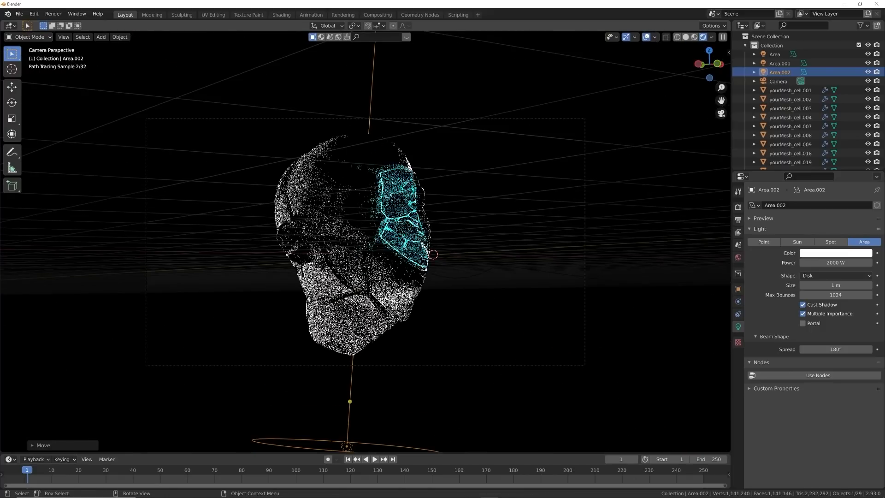
{"action": "key", "text": "s"}
{"action": "left_click", "coordinate": [12, 283]}
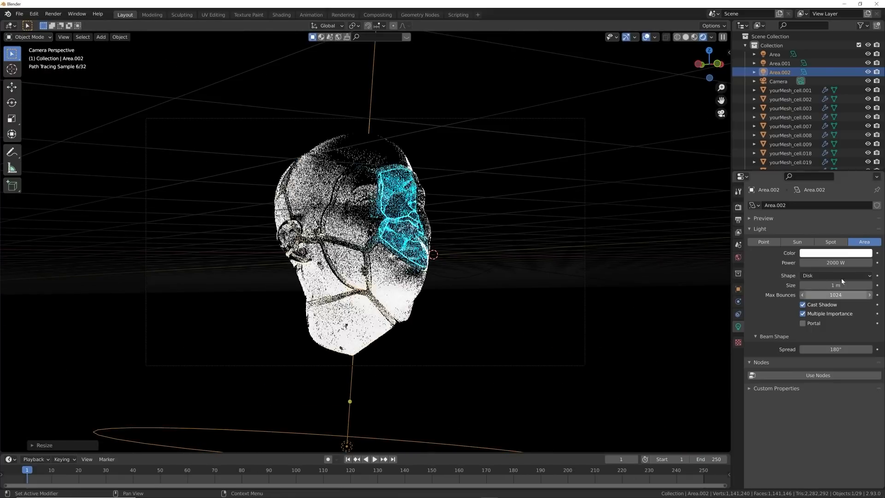
Set the lower area light's Power to 100 W and hide the viewport gizmos and overlays
{"action": "double_click", "coordinate": [830, 262]}
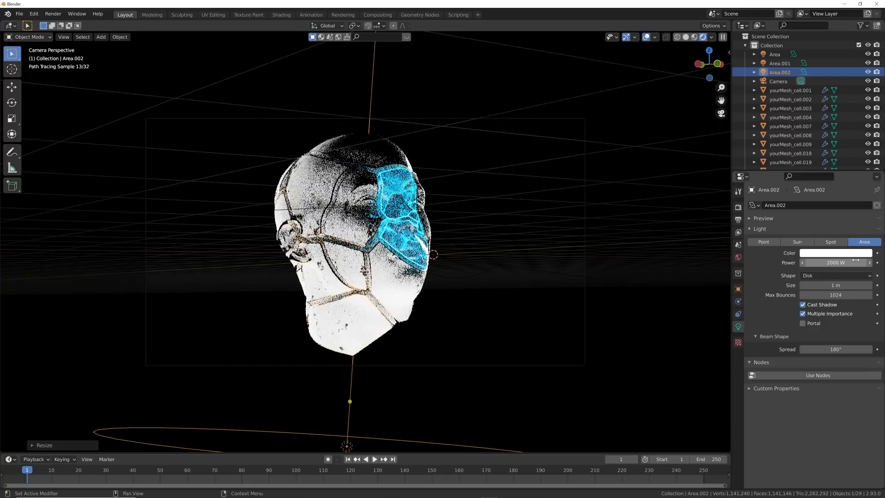
{"action": "type", "text": "100"}
{"action": "key", "text": "Return"}
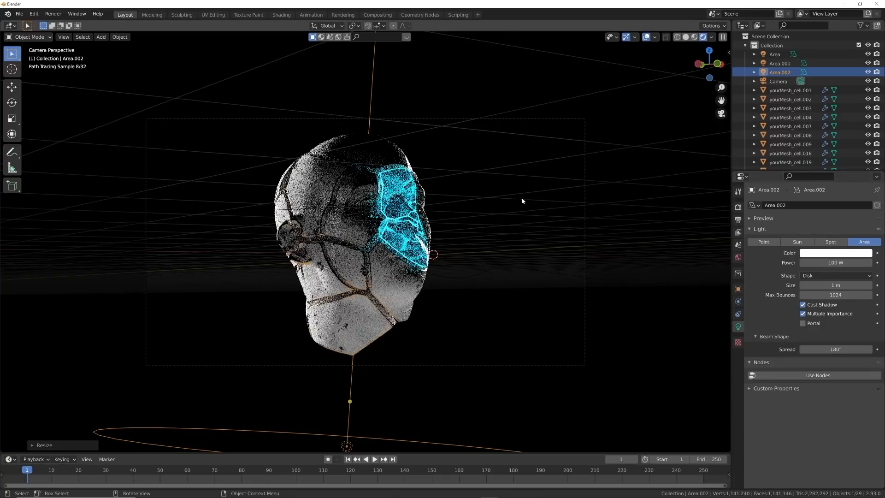
{"action": "scroll", "coordinate": [505, 236], "scroll_direction": "up", "scroll_amount": 2}
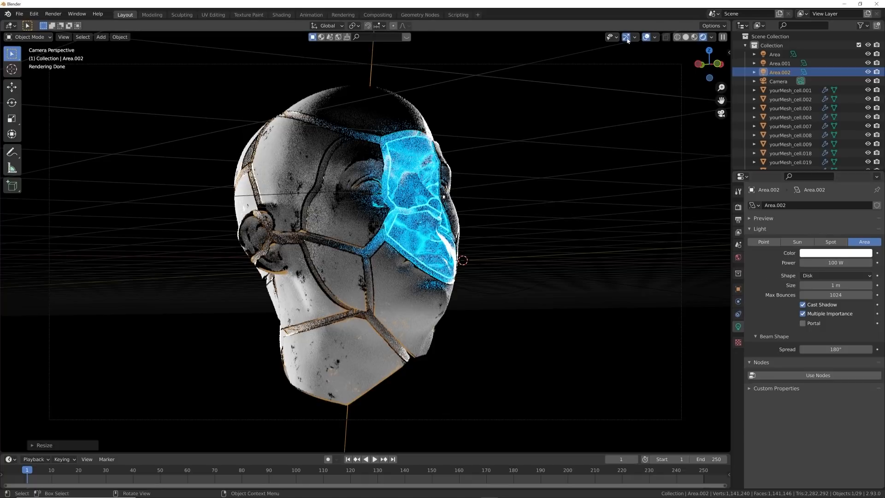
{"action": "left_click", "coordinate": [646, 38]}
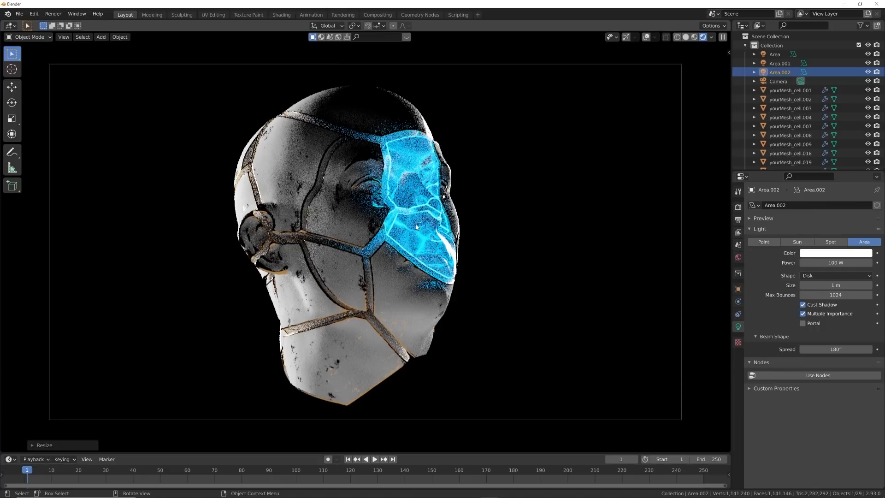
Bring up the scene's render settings, render a still image of the head, and put the render window away
{"action": "left_click", "coordinate": [417, 227]}
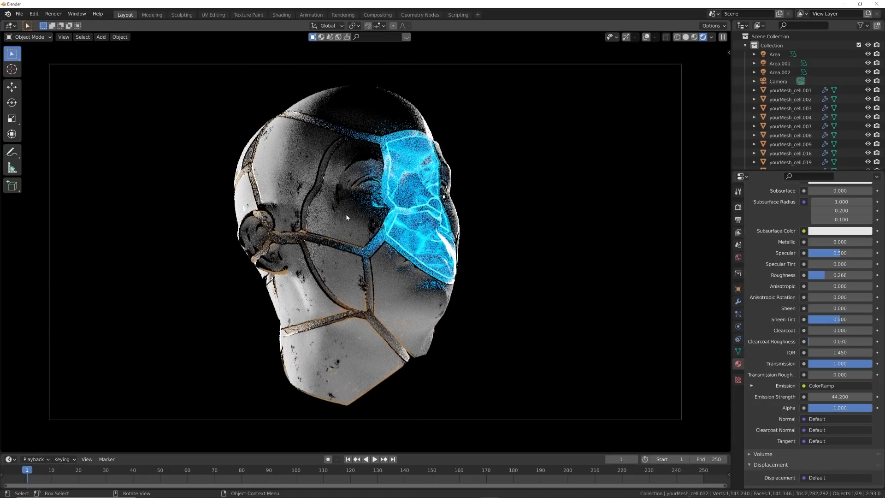
{"action": "left_click", "coordinate": [53, 14]}
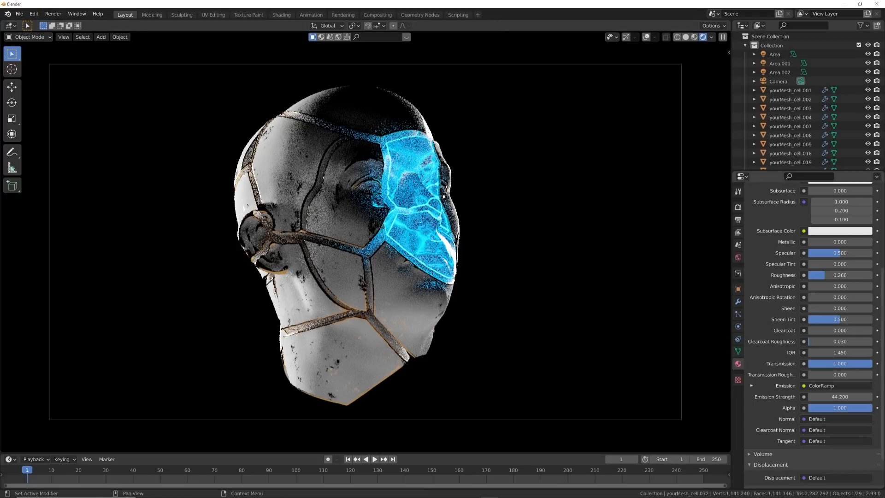
{"action": "left_click", "coordinate": [737, 208]}
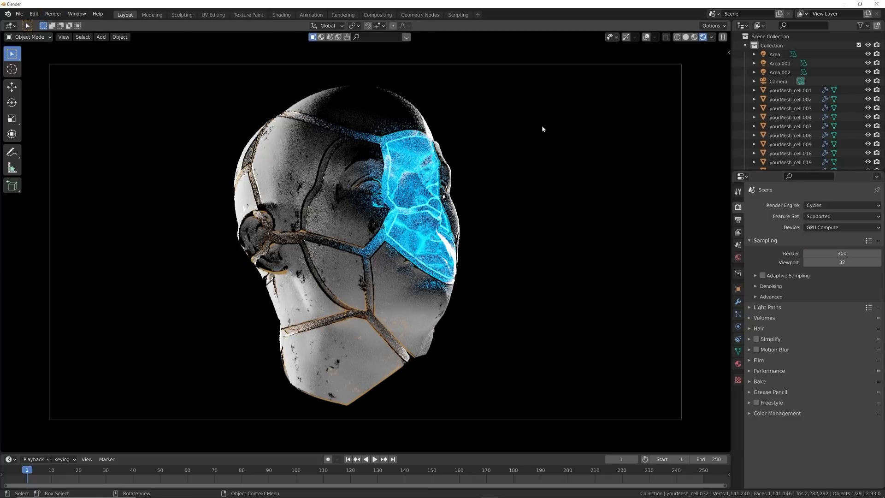
{"action": "left_click", "coordinate": [53, 14]}
{"action": "left_click", "coordinate": [65, 21]}
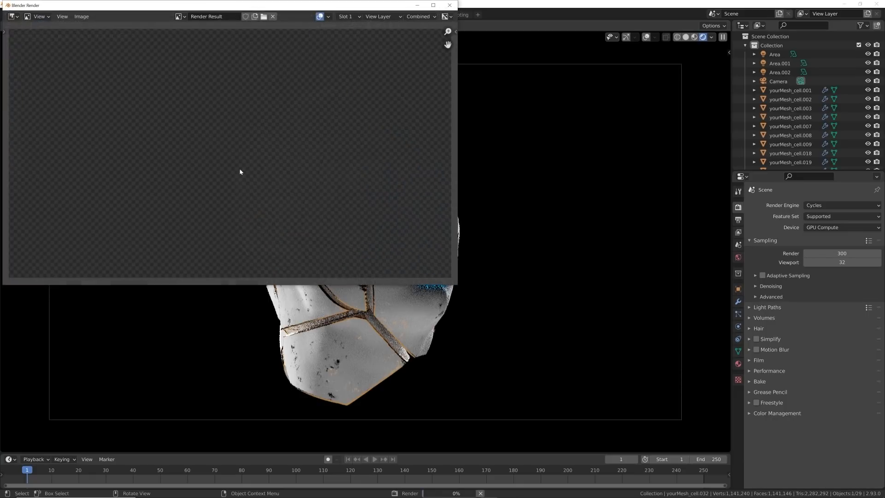
{"action": "left_click", "coordinate": [418, 6]}
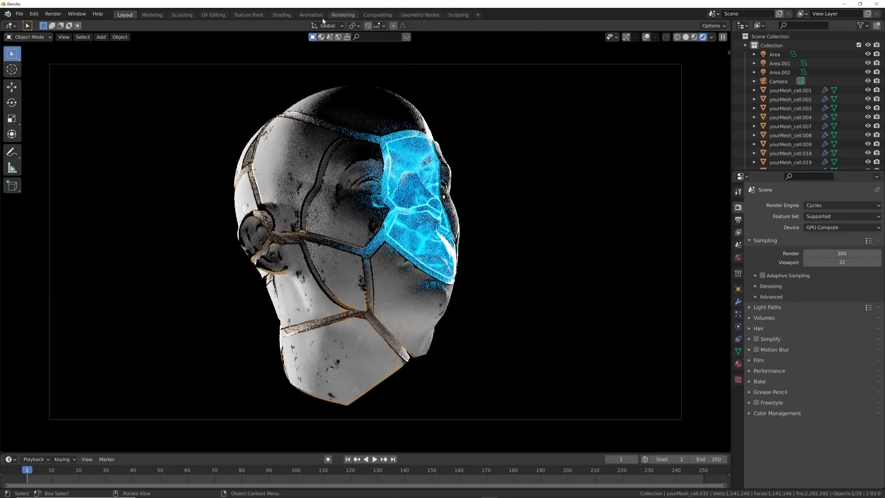
Switch to the Compositing workspace and enable compositing nodes for the scene
{"action": "left_click", "coordinate": [379, 15]}
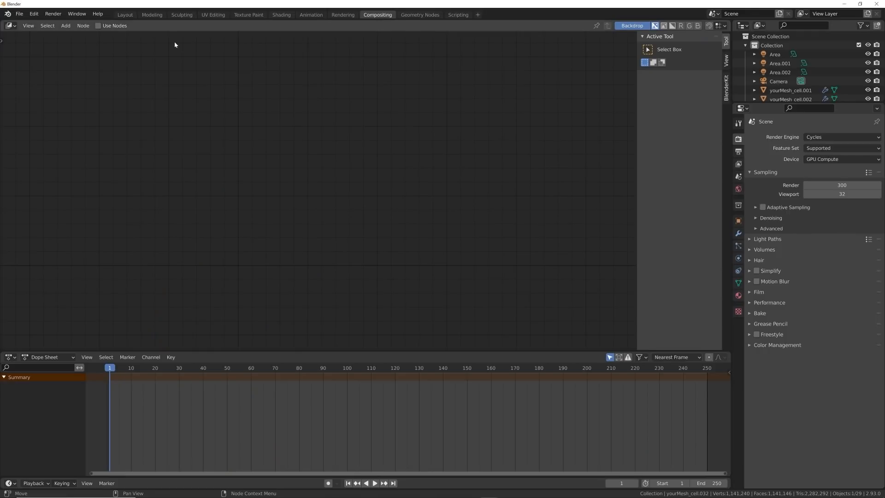
{"action": "left_click", "coordinate": [98, 25]}
{"action": "middle_click_drag", "start_coordinate": [427, 112], "coordinate": [409, 162]}
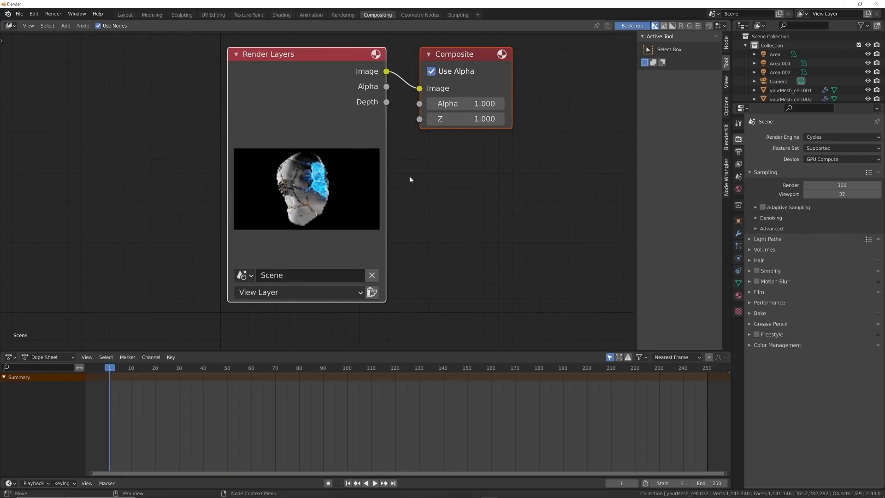
Add a Viewer node and connect the Render Layers Image output to its Image input
{"action": "key", "text": "shift+a"}
{"action": "left_click", "coordinate": [417, 179]}
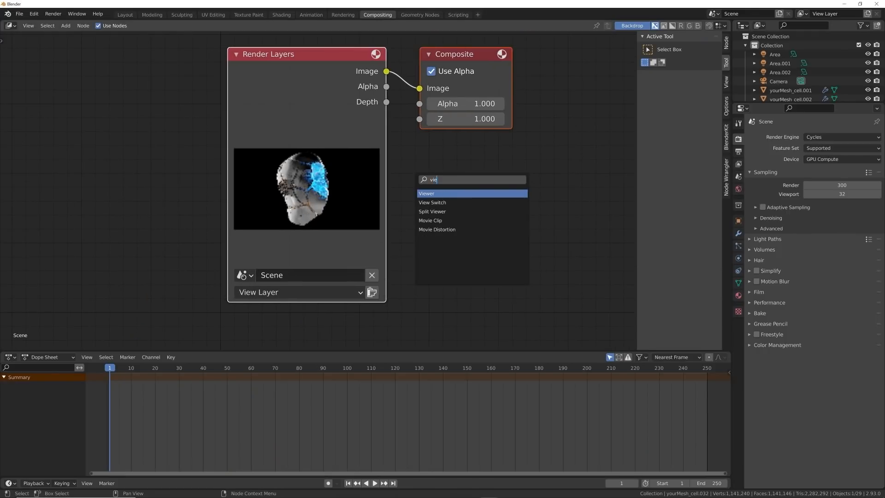
{"action": "key", "text": "Return"}
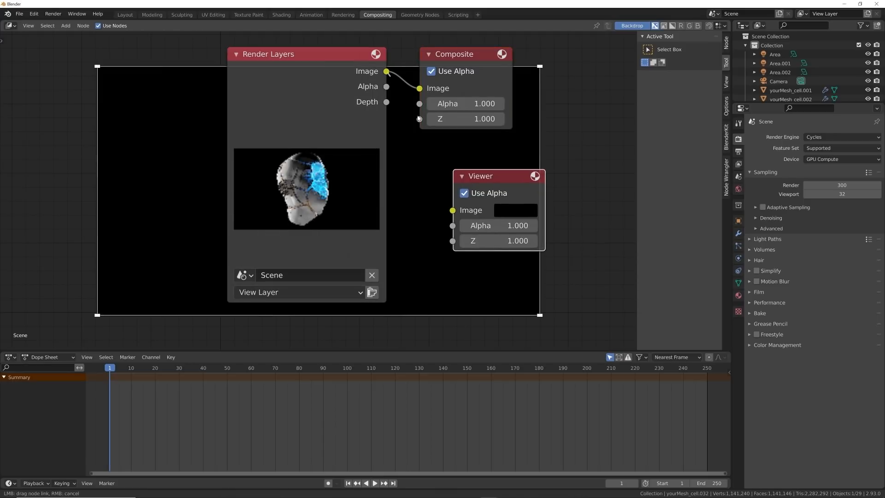
{"action": "left_click_drag", "start_coordinate": [455, 211], "coordinate": [453, 210]}
Spread the compositor nodes apart and insert a reroute that feeds the Render Layers image to both Composite and Viewer
{"action": "left_click_drag", "start_coordinate": [323, 54], "coordinate": [168, 72]}
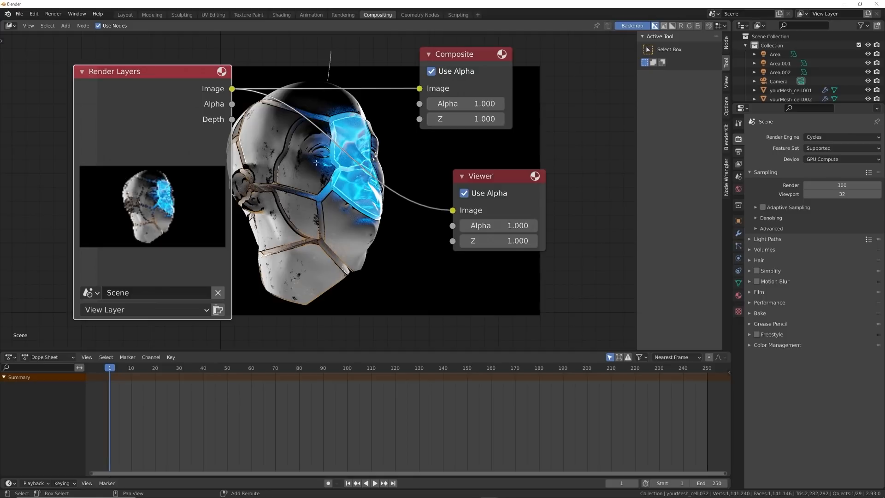
{"action": "right_click_drag", "start_coordinate": [328, 80], "coordinate": [316, 191], "text": "shift"}
{"action": "key", "text": "g"}
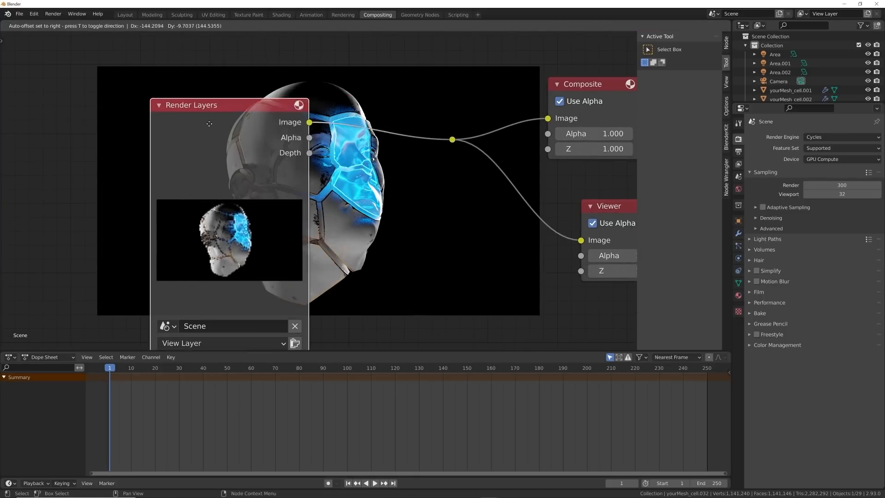
{"action": "left_click", "coordinate": [303, 129]}
{"action": "middle_click_drag", "start_coordinate": [340, 133], "coordinate": [279, 134]}
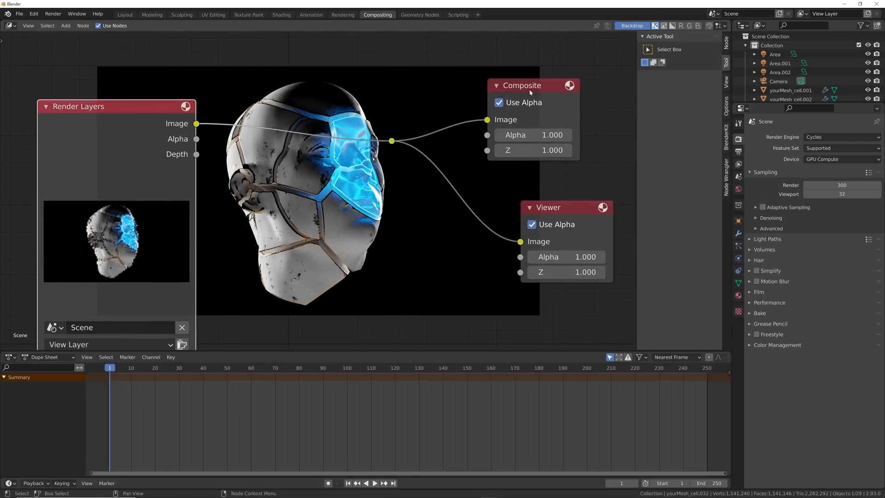
Reposition the Composite and Viewer nodes and insert a Glare node between Render Layers and the reroute
{"action": "left_click_drag", "start_coordinate": [541, 86], "coordinate": [569, 73]}
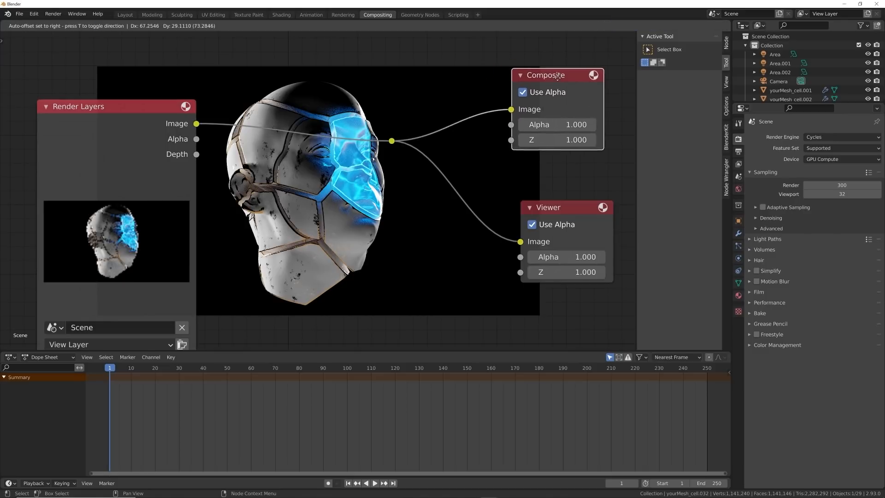
{"action": "left_click", "coordinate": [525, 91]}
{"action": "left_click_drag", "start_coordinate": [565, 219], "coordinate": [557, 206]}
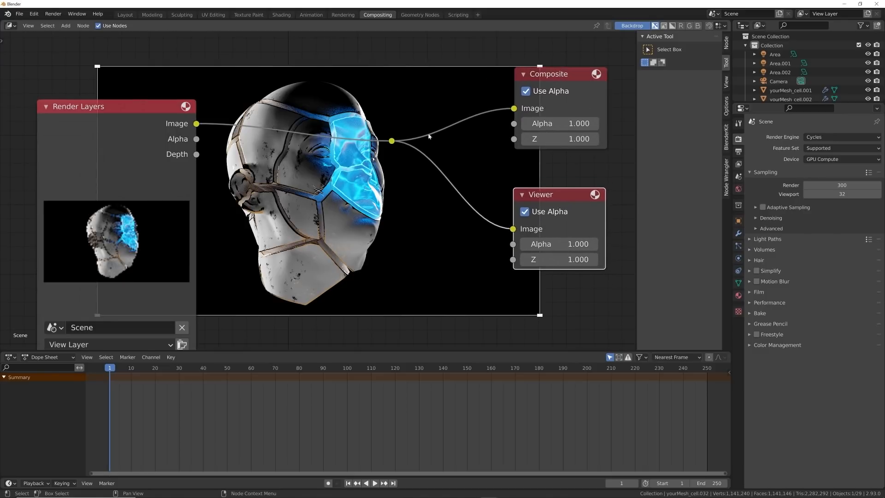
{"action": "key", "text": "shift+a"}
{"action": "left_click", "coordinate": [368, 92]}
{"action": "type", "text": "gl"}
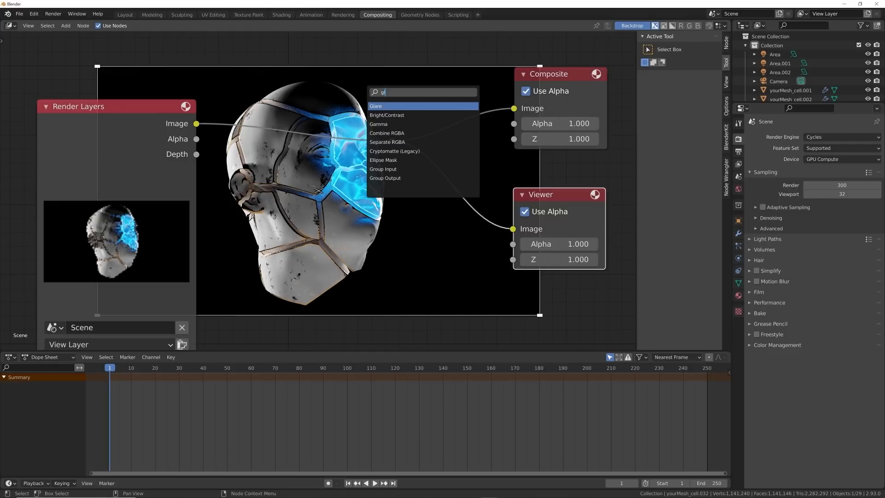
{"action": "key", "text": "Return"}
{"action": "left_click", "coordinate": [354, 143]}
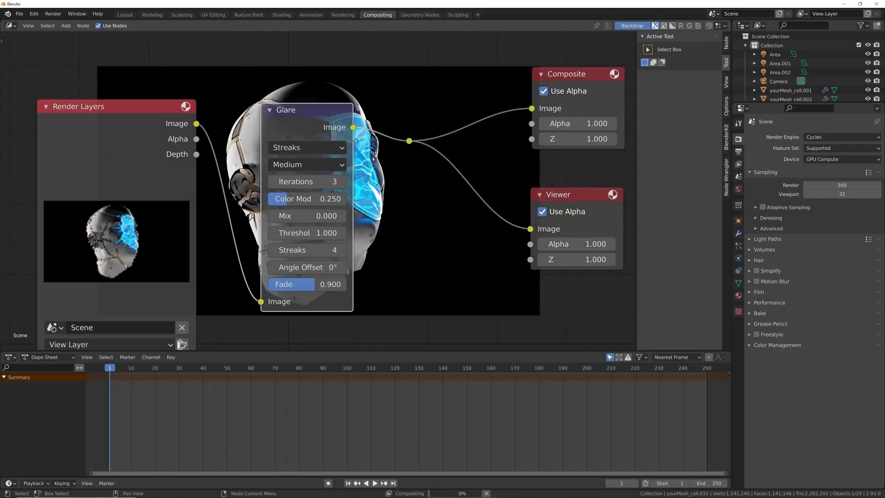
Set the Glare node's type to Fog Glow and its Mix to -0.300
{"action": "middle_click_drag", "start_coordinate": [354, 143], "coordinate": [281, 201]}
{"action": "left_click", "coordinate": [258, 205]}
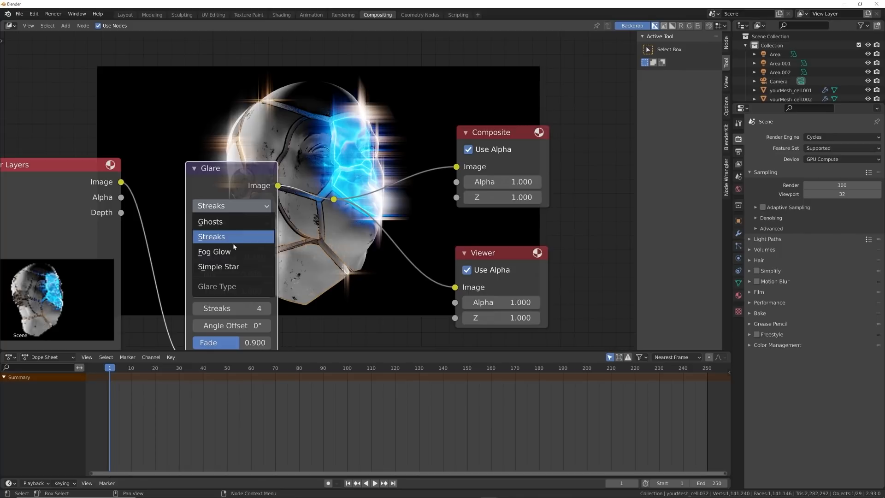
{"action": "left_click", "coordinate": [214, 252]}
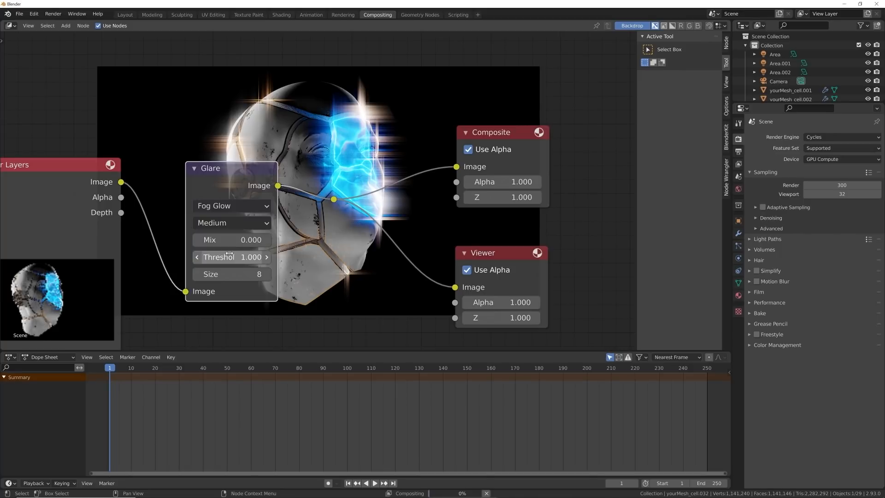
{"action": "middle_click_drag", "start_coordinate": [277, 216], "coordinate": [282, 178]}
{"action": "middle_click_drag", "start_coordinate": [386, 131], "coordinate": [386, 220]}
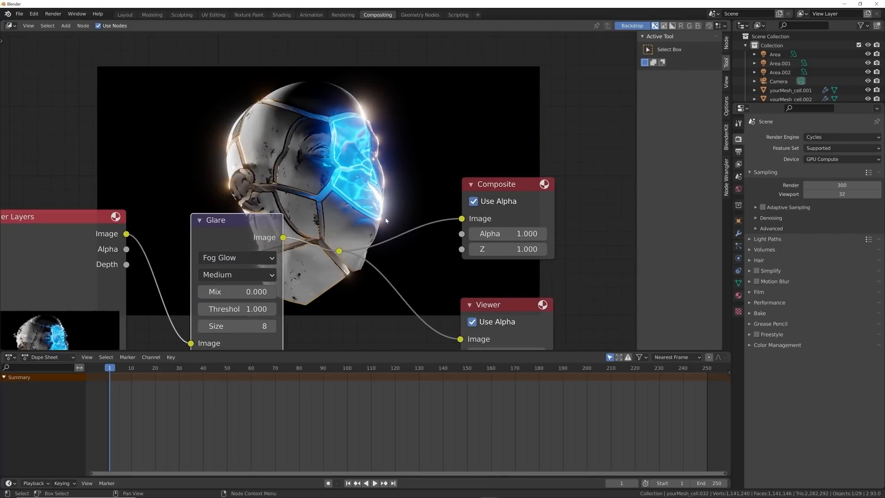
{"action": "middle_click_drag", "start_coordinate": [264, 275], "coordinate": [287, 221]}
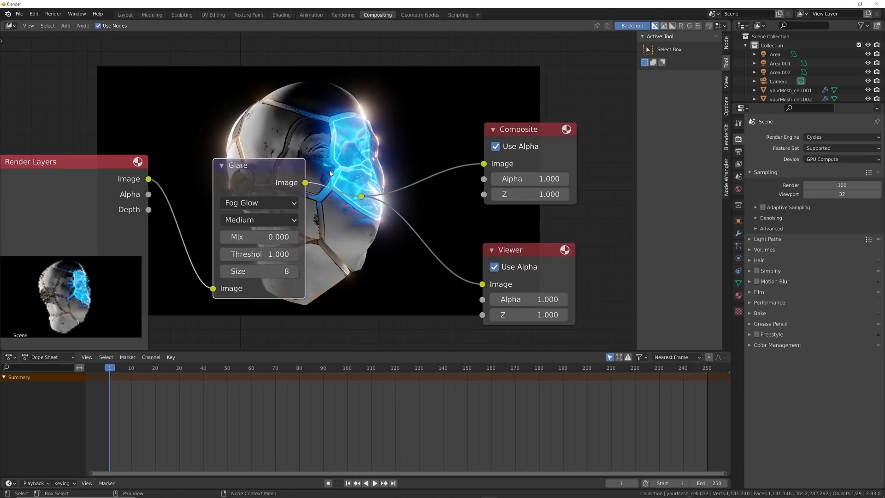
{"action": "left_click", "coordinate": [224, 237]}
{"action": "left_click", "coordinate": [225, 237]}
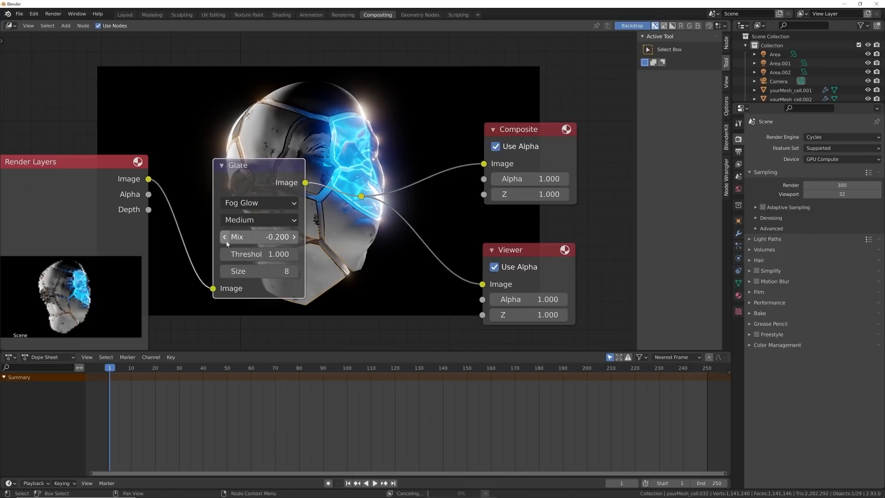
{"action": "left_click", "coordinate": [225, 237]}
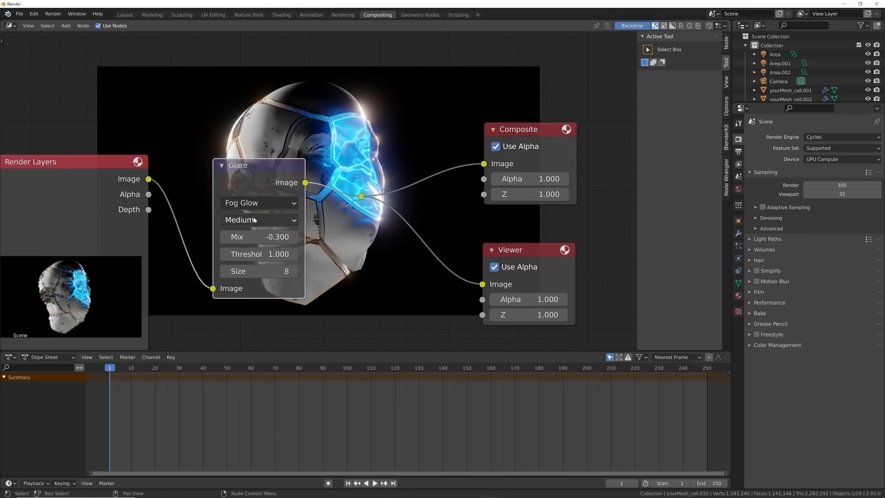
Insert a second Glare node, of type Streaks, between Render Layers and the Fog Glow node
{"action": "middle_click_drag", "start_coordinate": [265, 208], "coordinate": [411, 209]}
{"action": "key", "text": "shift+a"}
{"action": "left_click", "coordinate": [401, 92]}
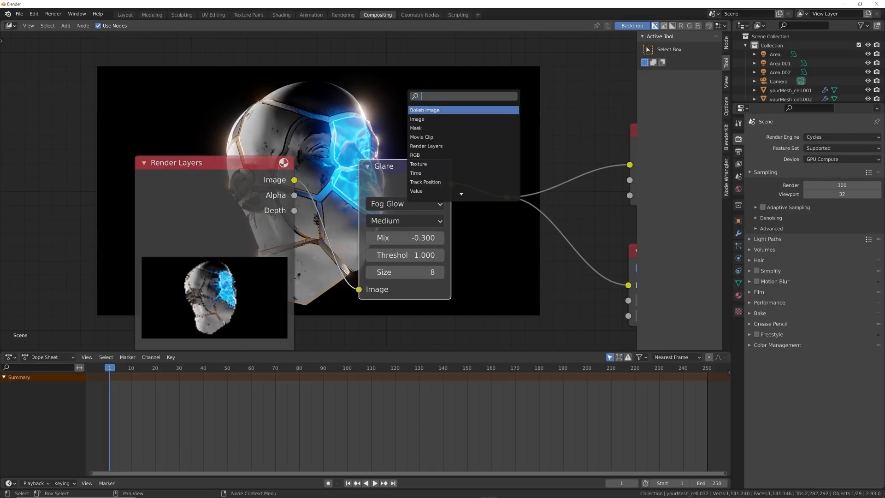
{"action": "type", "text": "gl"}
{"action": "key", "text": "Return"}
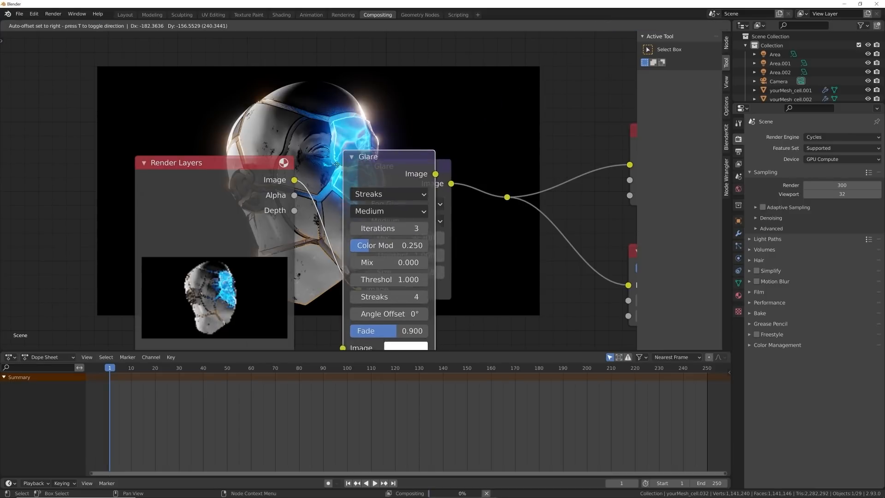
{"action": "left_click", "coordinate": [396, 240]}
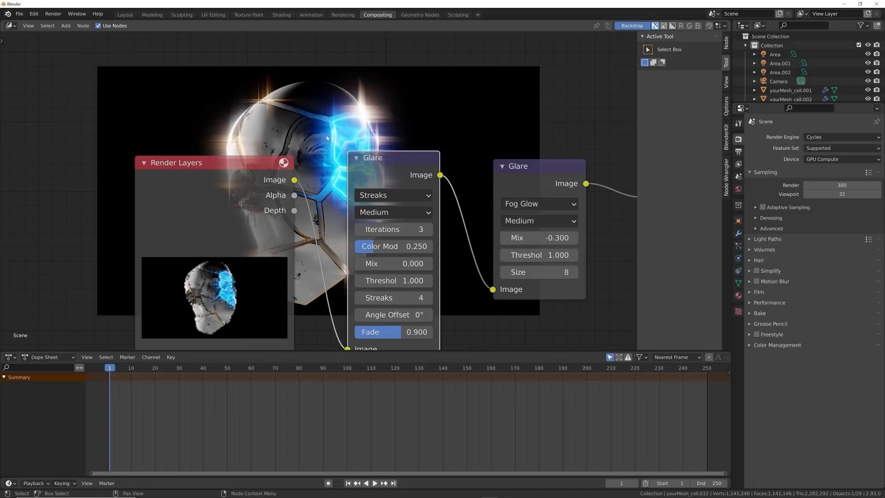
Set the Streaks Glare node to 2 streaks, 5 iterations and a Fade of 0.938
{"action": "left_click", "coordinate": [358, 303]}
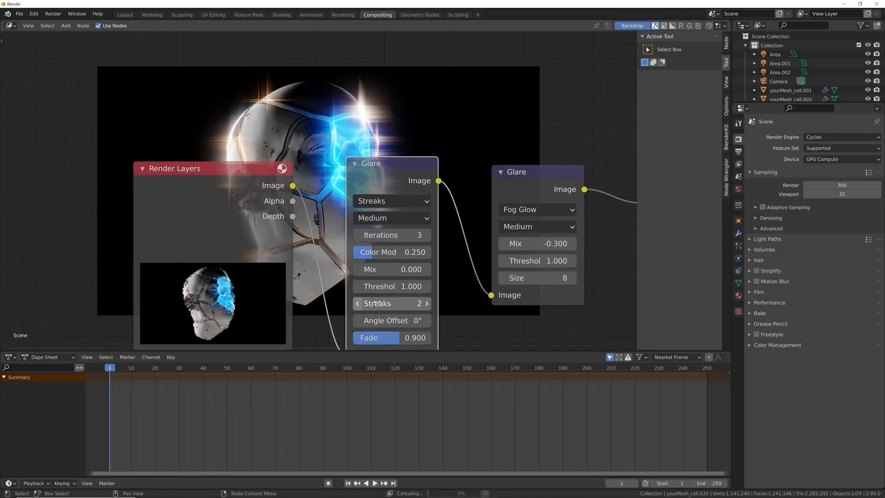
{"action": "left_click", "coordinate": [358, 303]}
{"action": "middle_click_drag", "start_coordinate": [440, 297], "coordinate": [441, 275]}
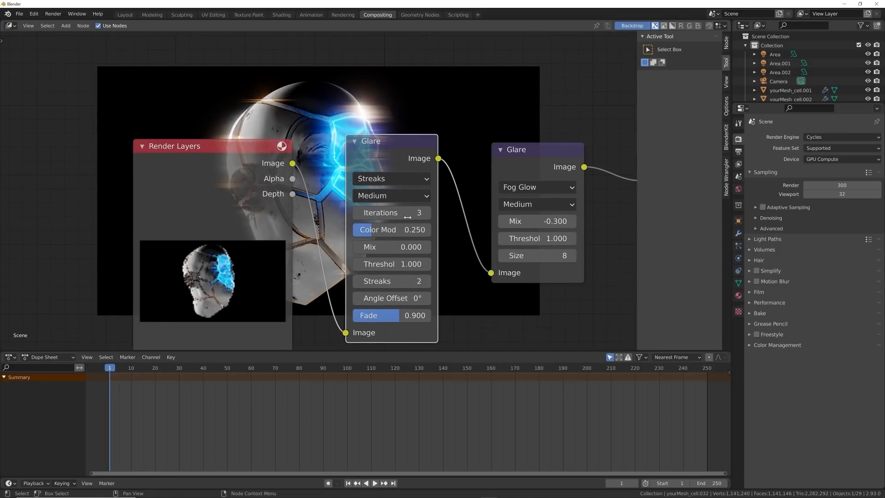
{"action": "mouse_move", "coordinate": [406, 213]}
{"action": "left_mouse_down"}
{"action": "mouse_move", "coordinate": [414, 213]}
{"action": "mouse_move", "coordinate": [406, 213]}
{"action": "left_mouse_up"}
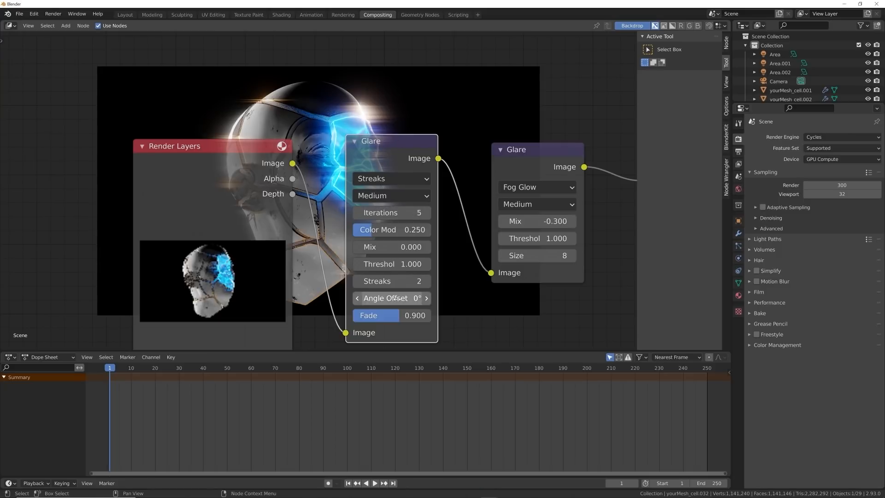
{"action": "left_click_drag", "start_coordinate": [401, 315], "coordinate": [410, 316]}
Lower the Streaks Glare node's Mix to -0.800
{"action": "left_click", "coordinate": [358, 248]}
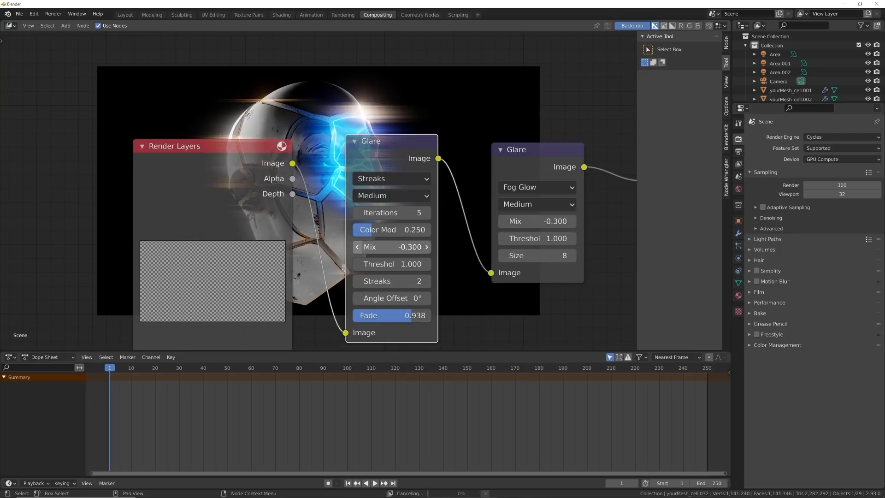
{"action": "left_click", "coordinate": [358, 247]}
{"action": "left_click", "coordinate": [359, 247]}
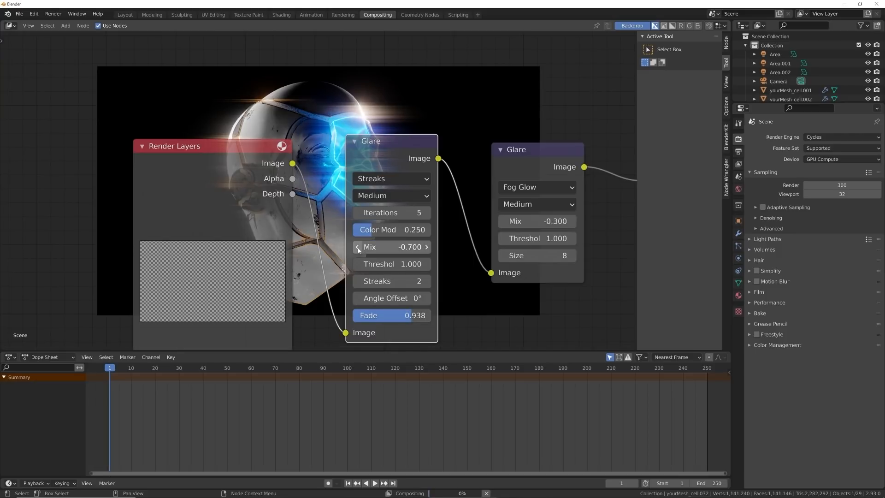
{"action": "left_click", "coordinate": [358, 247]}
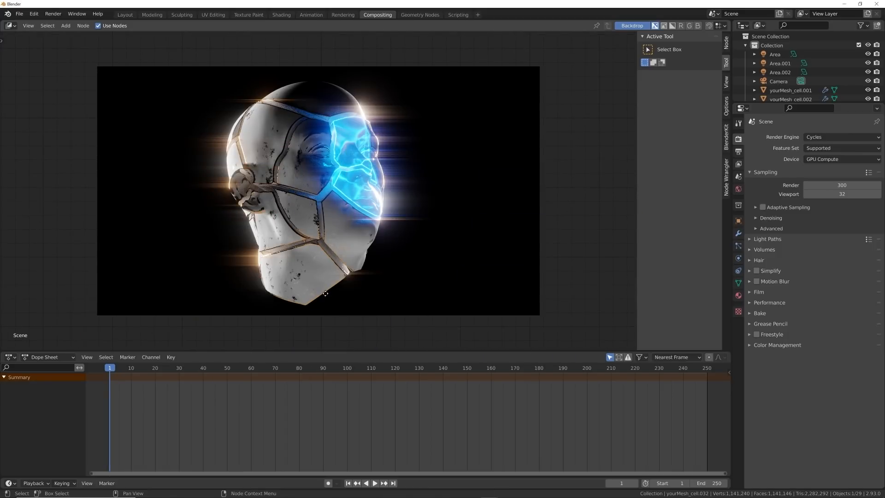
Examine the glare effect on the head up close in the Rendering workspace
{"action": "middle_click_drag", "start_coordinate": [325, 293], "coordinate": [366, 183]}
{"action": "left_click", "coordinate": [343, 14]}
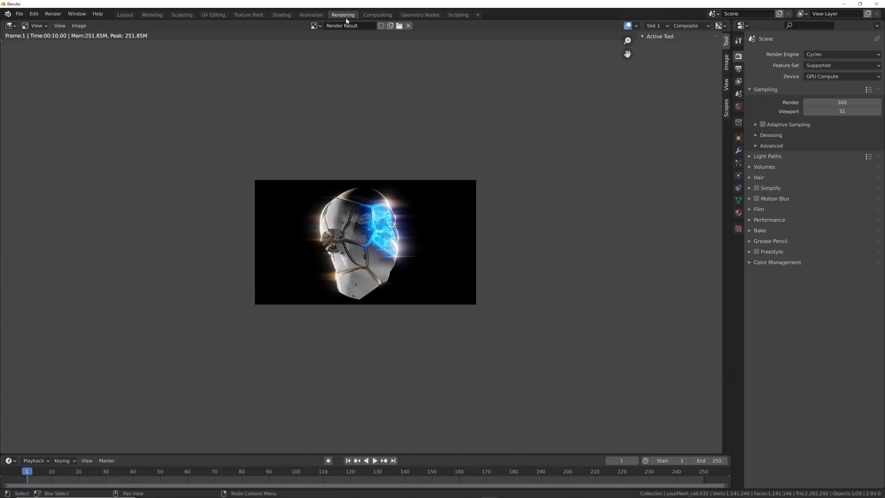
{"action": "scroll", "coordinate": [382, 257], "scroll_direction": "up", "scroll_amount": 5}
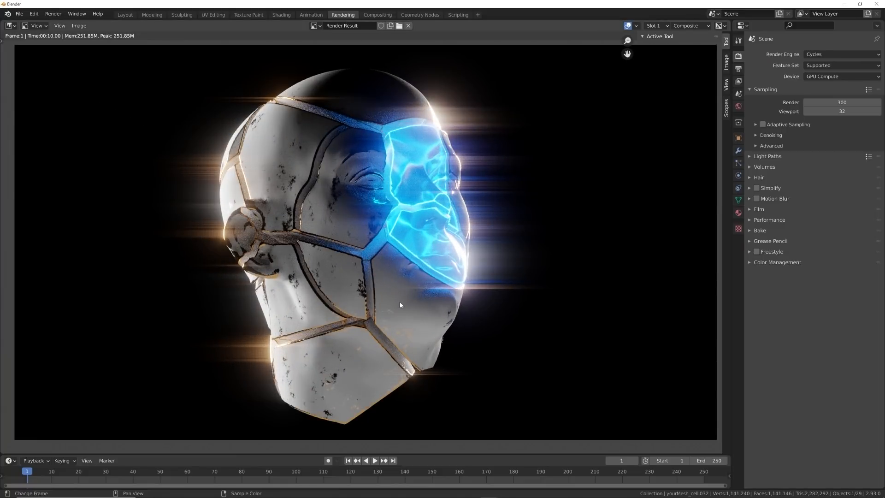
Return to the Compositing workspace and insert a Denoise node between Render Layers and the Streaks Glare node
{"action": "left_click", "coordinate": [369, 14]}
{"action": "middle_click_drag", "start_coordinate": [361, 187], "coordinate": [392, 152]}
{"action": "key", "text": "shift+a"}
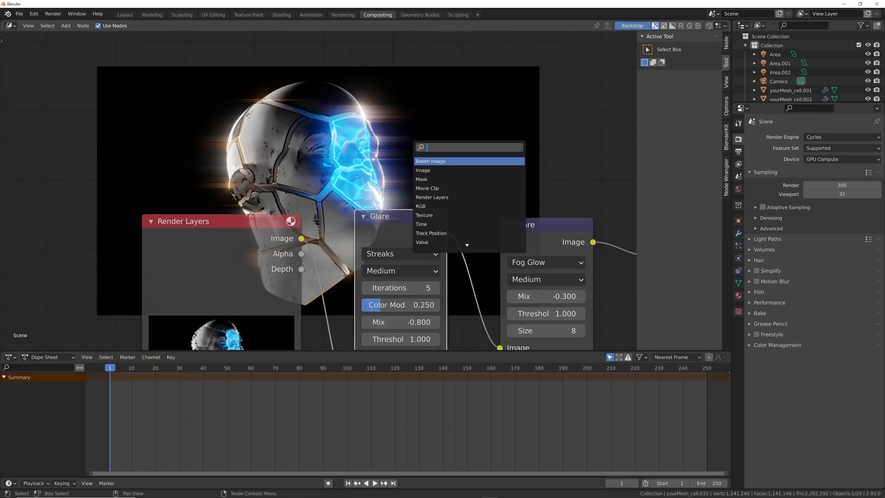
{"action": "type", "text": "deno"}
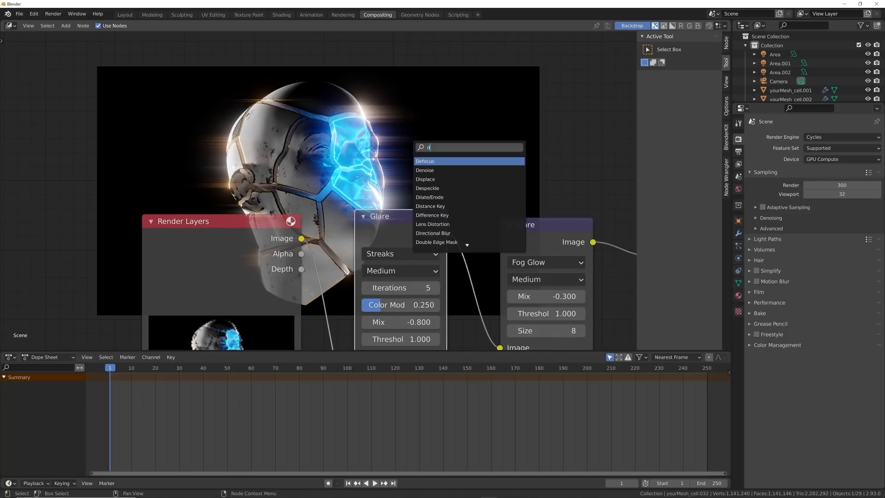
{"action": "key", "text": "Down"}
{"action": "key", "text": "Return"}
{"action": "left_click", "coordinate": [327, 286]}
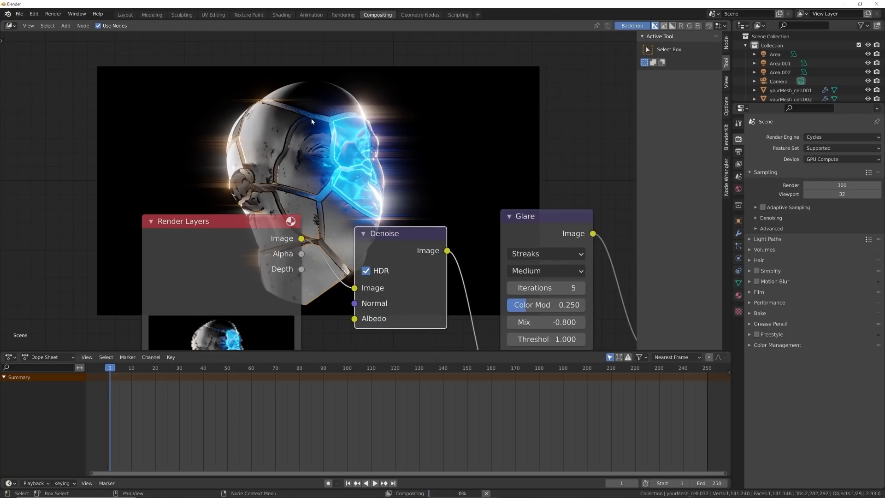
Inspect the denoised head render in the Rendering workspace
{"action": "left_click", "coordinate": [342, 15]}
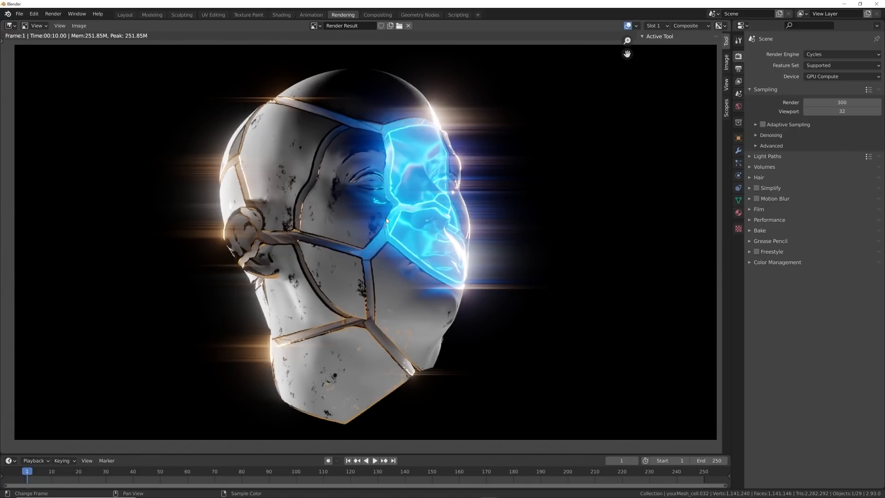
{"action": "scroll", "coordinate": [386, 217], "scroll_direction": "down", "scroll_amount": 2}
{"action": "scroll", "coordinate": [417, 195], "scroll_direction": "up", "scroll_amount": 1}
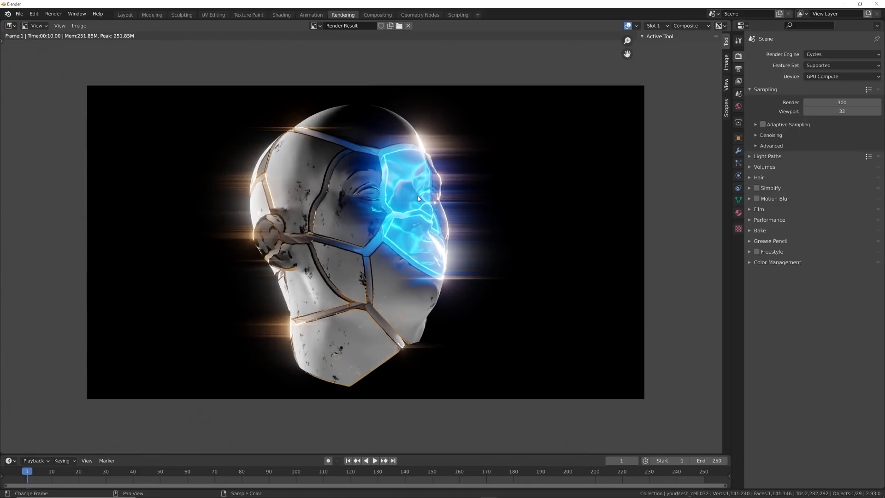
{"action": "scroll", "coordinate": [395, 184], "scroll_direction": "up", "scroll_amount": 1}
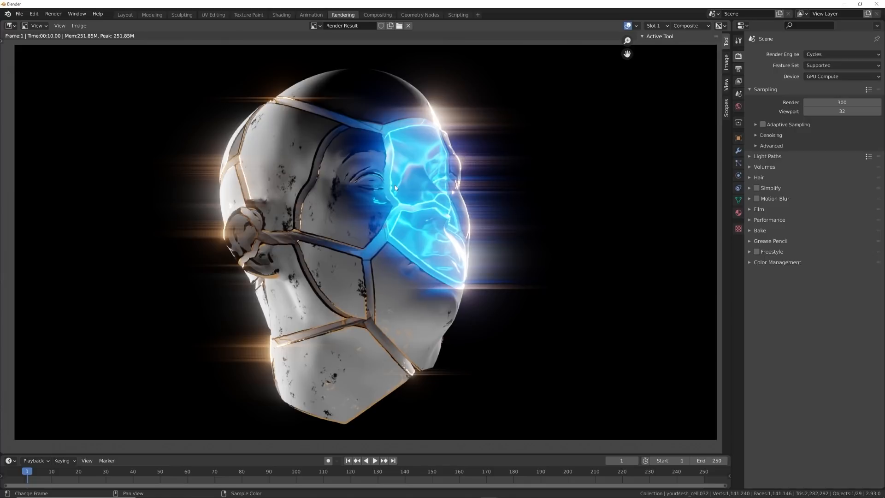
Switch to the browser, view the reference head post and the artist's Instagram profile, and put the browser away
{"action": "left_click", "coordinate": [188, 496]}
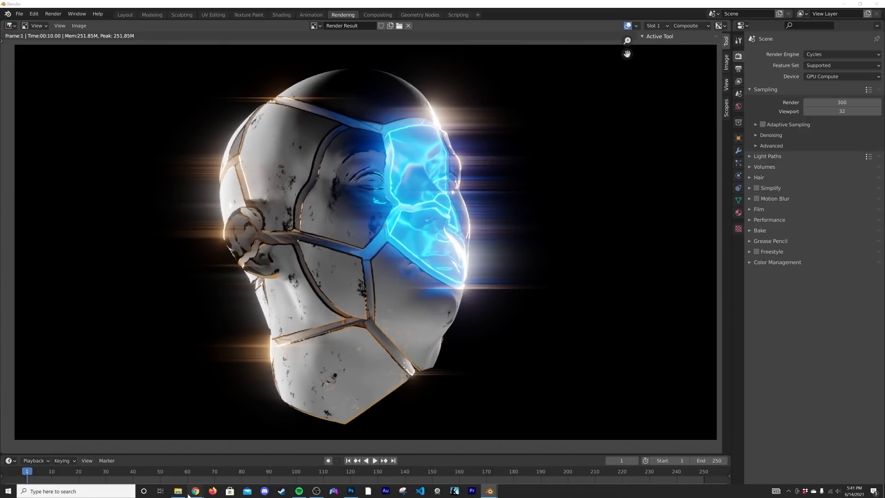
{"action": "left_click", "coordinate": [158, 456]}
{"action": "key", "text": "alt+Tab"}
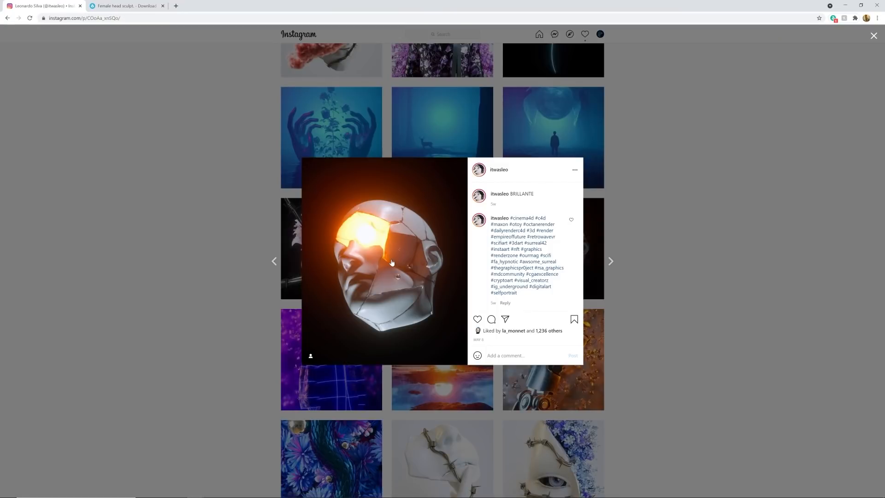
{"action": "left_click", "coordinate": [681, 277]}
{"action": "scroll", "coordinate": [677, 118], "scroll_direction": "up", "scroll_amount": 15}
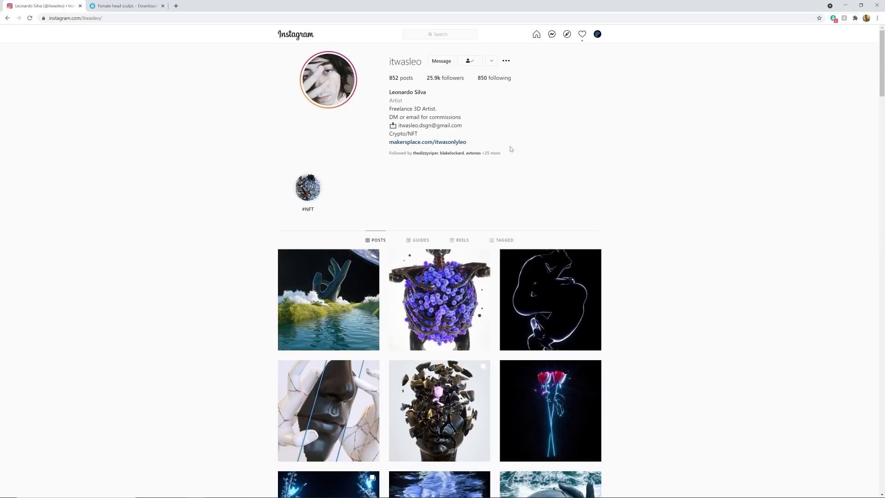
{"action": "left_click", "coordinate": [845, 5]}
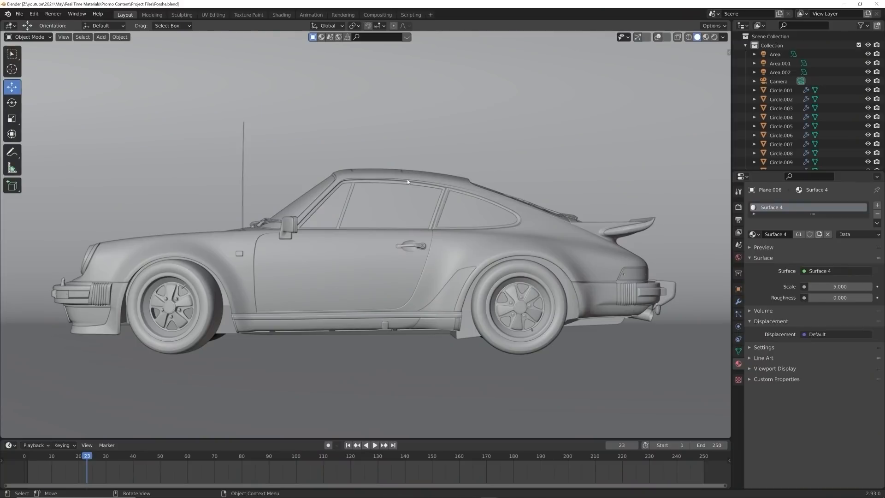
Apply the Beu Metal 3 material from Realtime Materials' Abstract category to the Porsche body and set its base color to green
{"action": "left_click", "coordinate": [705, 37]}
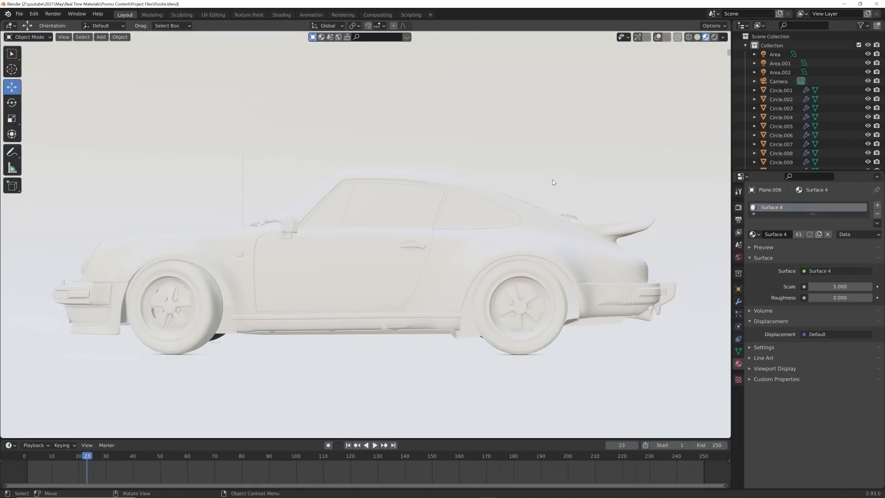
{"action": "left_click", "coordinate": [324, 255]}
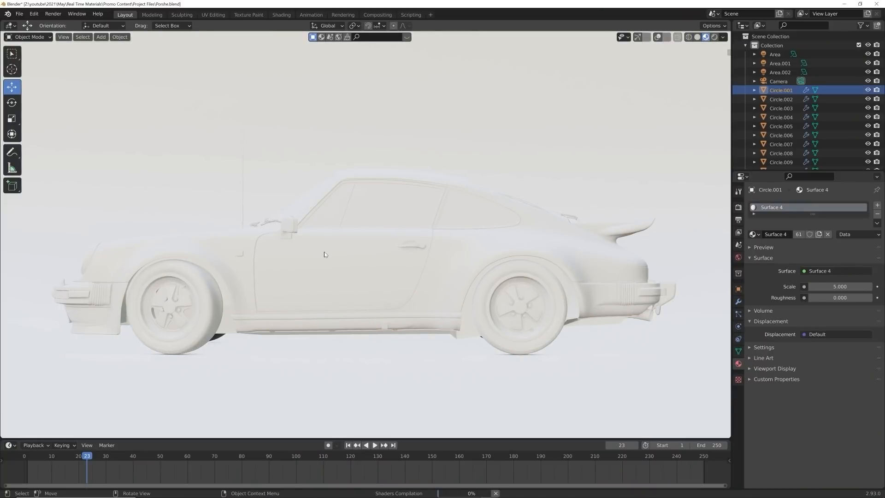
{"action": "key", "text": "shift+a"}
{"action": "mouse_move", "coordinate": [373, 210]}
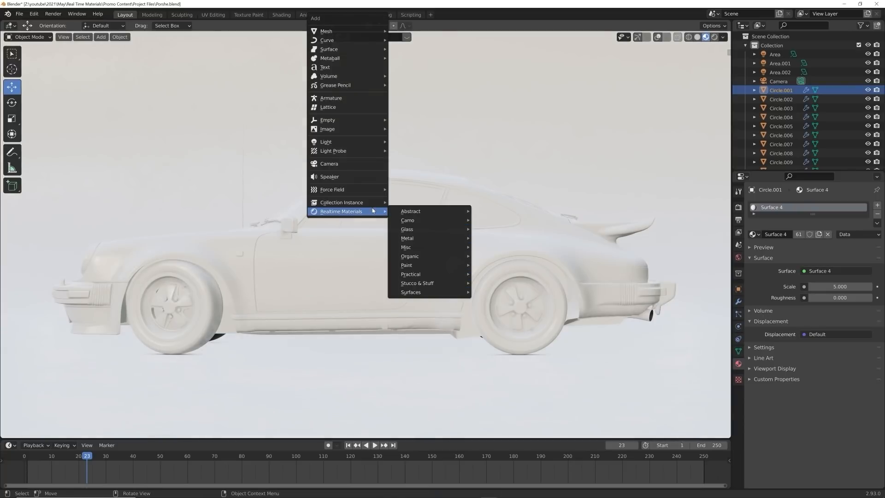
{"action": "mouse_move", "coordinate": [423, 294]}
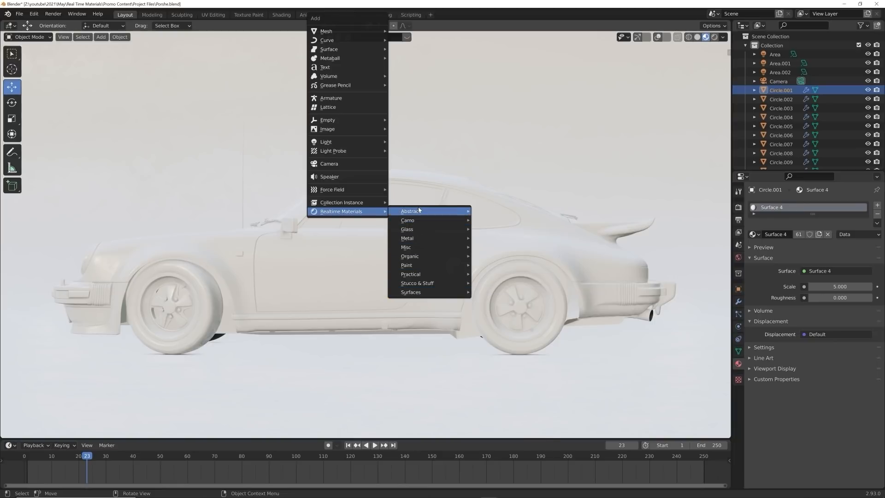
{"action": "mouse_move", "coordinate": [458, 211]}
{"action": "left_click", "coordinate": [496, 229]}
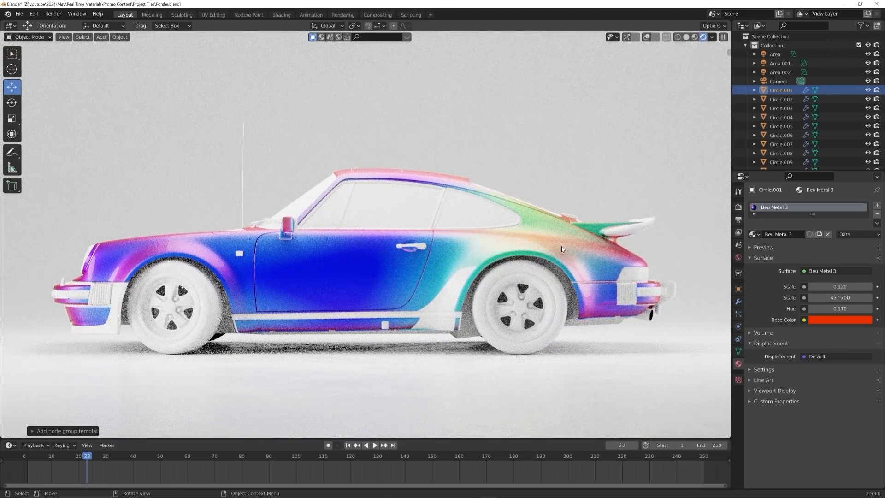
{"action": "left_click", "coordinate": [824, 321]}
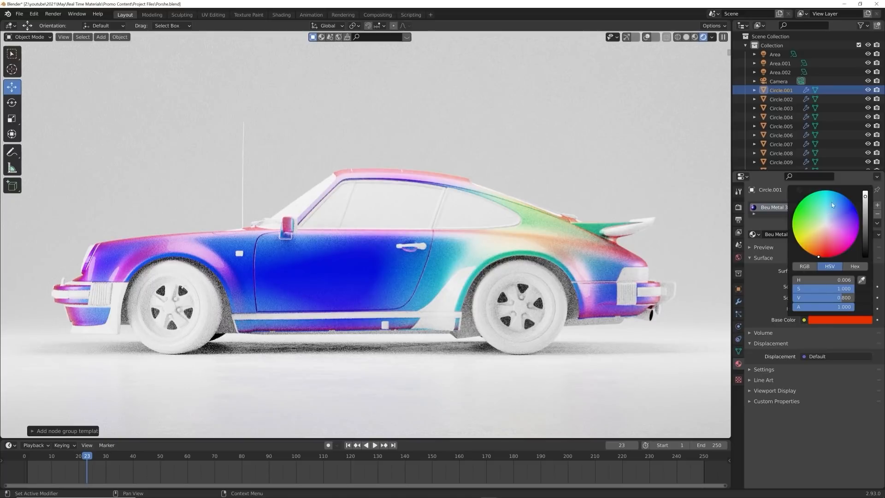
{"action": "left_click", "coordinate": [801, 205]}
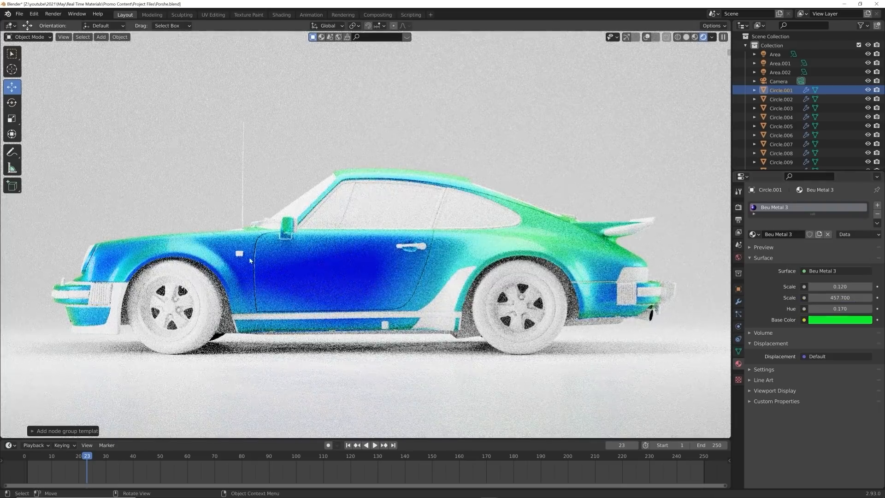
Replace the car body's material with Paint 10 from the Realtime Materials Paint category
{"action": "key", "text": "shift+a"}
{"action": "mouse_move", "coordinate": [396, 260]}
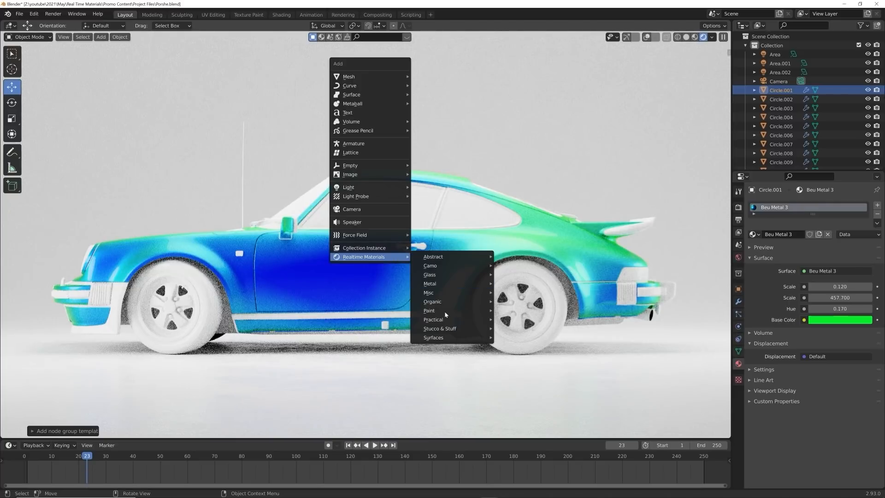
{"action": "mouse_move", "coordinate": [446, 315]}
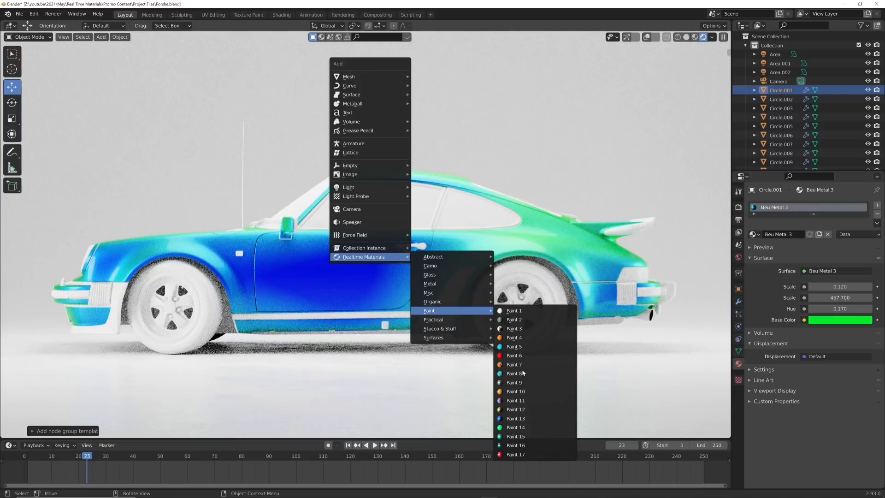
{"action": "left_click", "coordinate": [515, 391]}
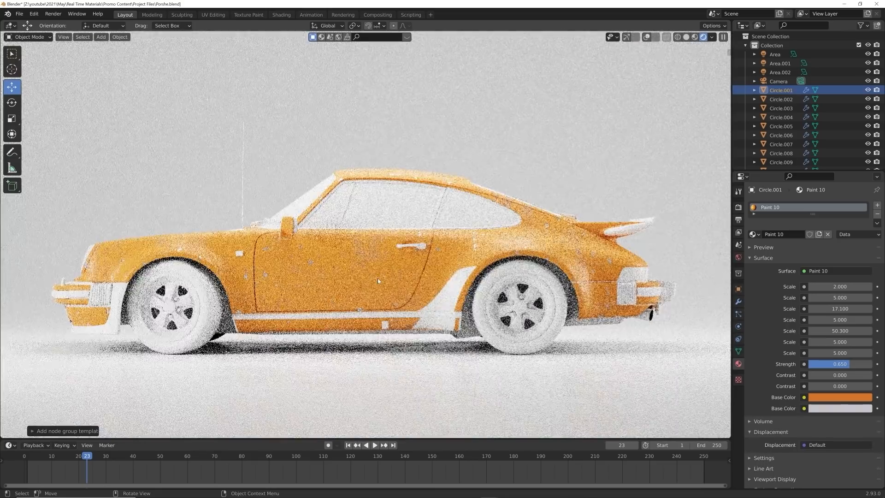
Change the first base color of the Paint 10 material to a saturated blue
{"action": "scroll", "coordinate": [377, 278], "scroll_direction": "up", "scroll_amount": 6}
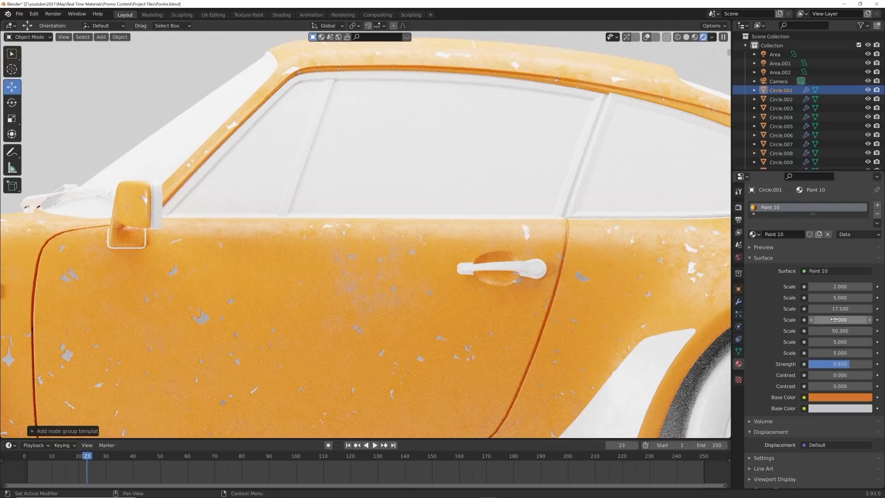
{"action": "left_click", "coordinate": [836, 397]}
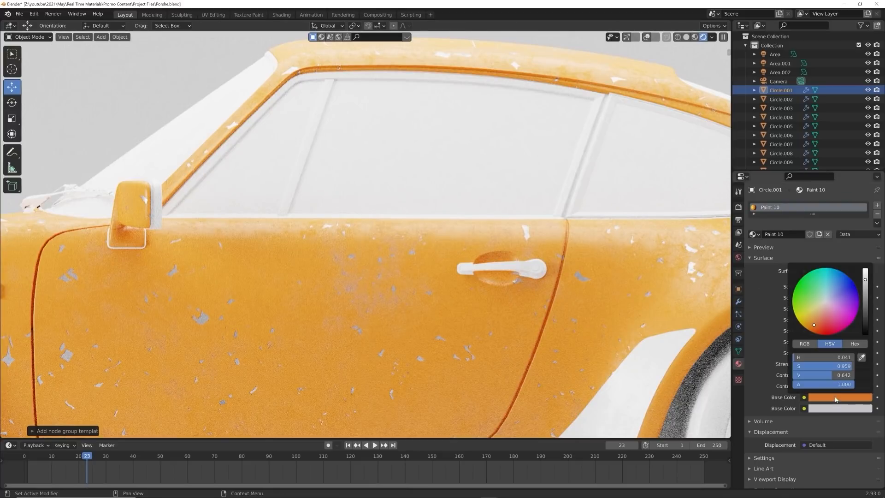
{"action": "left_click", "coordinate": [817, 283]}
{"action": "left_click", "coordinate": [841, 291]}
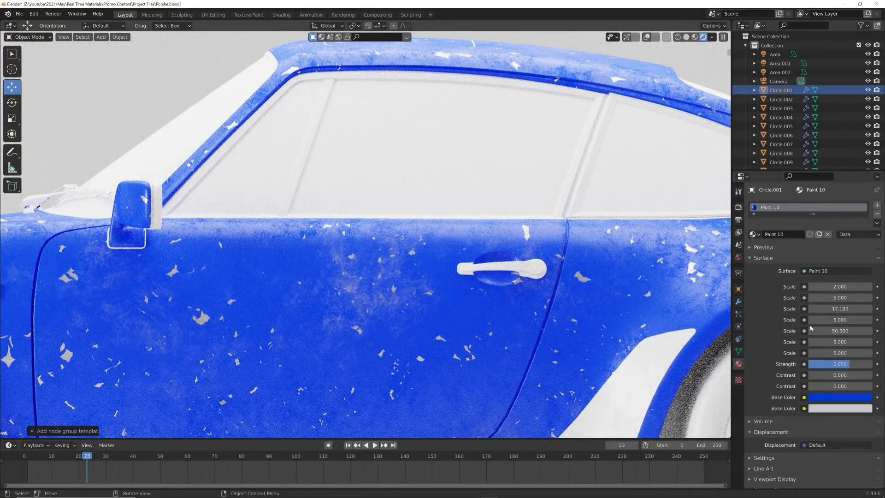
Set Paint 10's first four Scale values to -2.5, 11.3, 20.5 and 5.6 and the sixth to 8.9, and preview the car in rendered shading
{"action": "left_click_drag", "start_coordinate": [810, 321], "coordinate": [827, 321]}
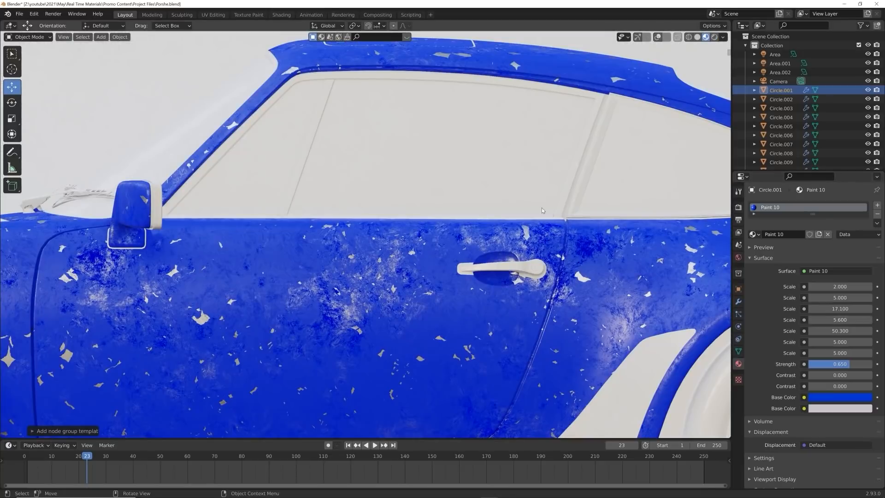
{"action": "scroll", "coordinate": [450, 236], "scroll_direction": "down", "scroll_amount": 6}
{"action": "scroll", "coordinate": [577, 291], "scroll_direction": "up", "scroll_amount": 4}
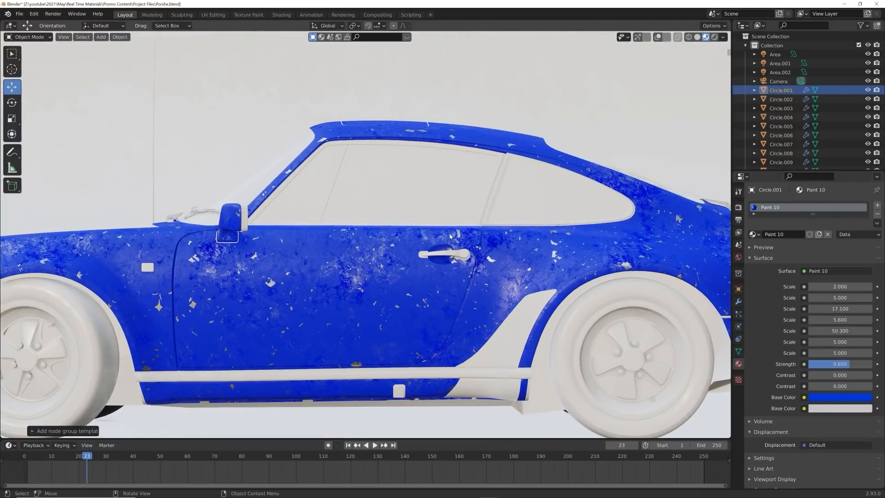
{"action": "left_click_drag", "start_coordinate": [825, 340], "coordinate": [843, 342]}
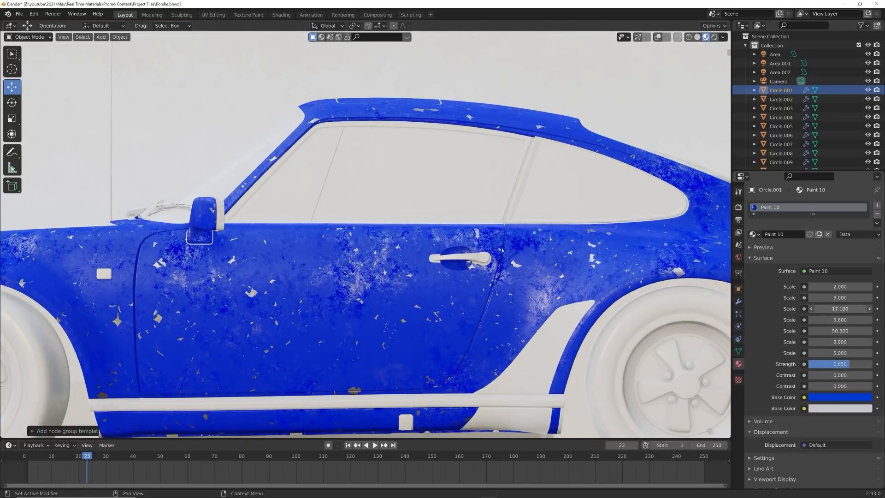
{"action": "mouse_move", "coordinate": [831, 309]}
{"action": "left_mouse_down"}
{"action": "mouse_move", "coordinate": [867, 297]}
{"action": "mouse_move", "coordinate": [835, 286]}
{"action": "mouse_move", "coordinate": [852, 286]}
{"action": "mouse_move", "coordinate": [801, 287]}
{"action": "left_mouse_up"}
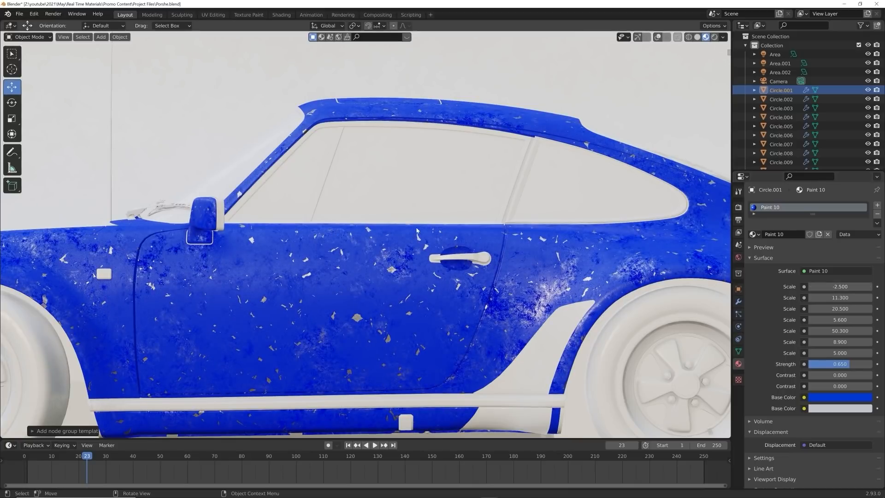
{"action": "left_click", "coordinate": [714, 37]}
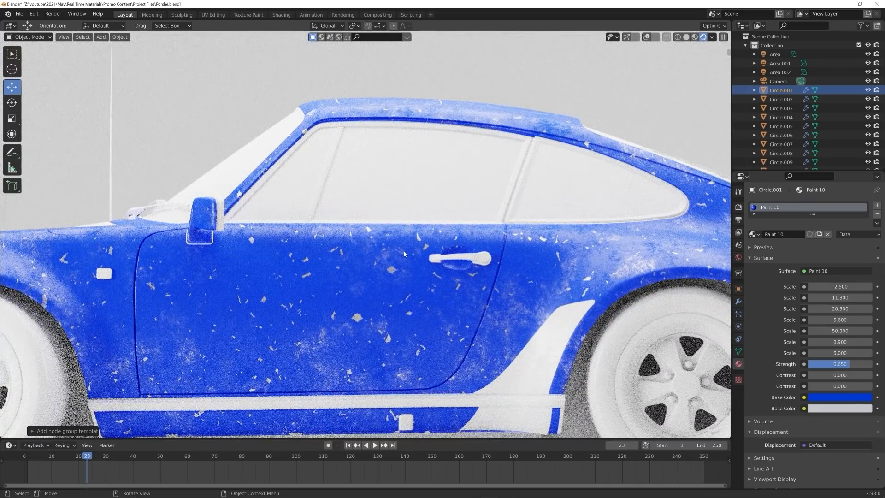
{"action": "scroll", "coordinate": [551, 312], "scroll_direction": "down", "scroll_amount": 3}
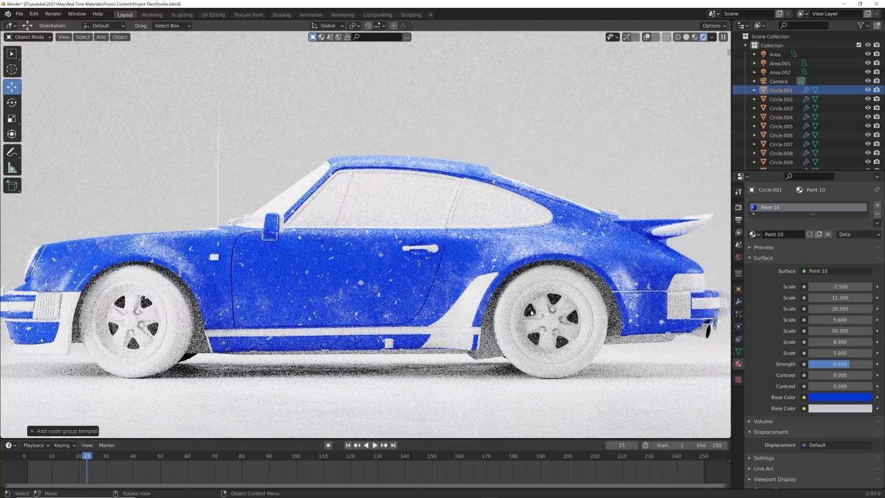
Apply the Surface 5 material from the Realtime Materials Surfaces category to the car's trim in front of the rear wheel
{"action": "left_click", "coordinate": [587, 330]}
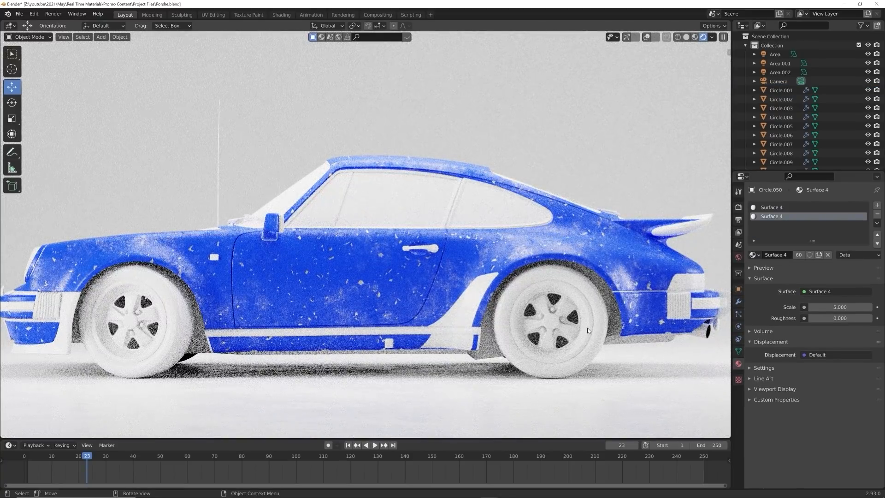
{"action": "left_click", "coordinate": [473, 310]}
{"action": "key", "text": "shift+a"}
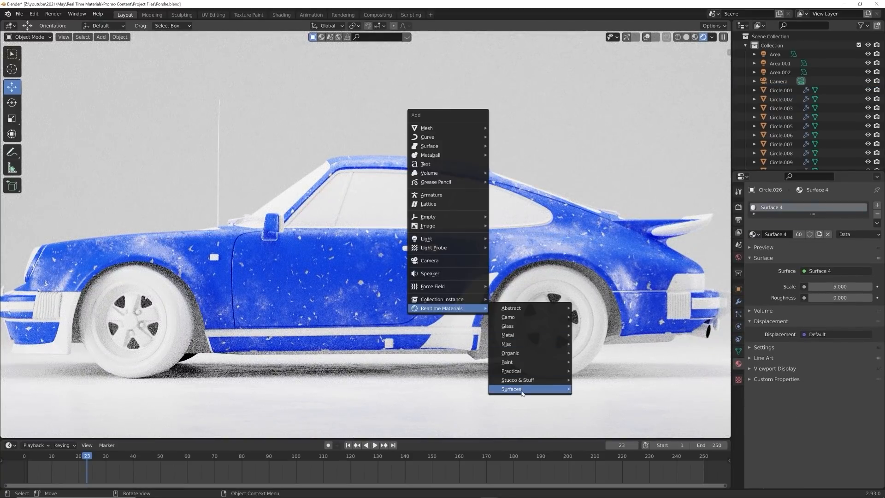
{"action": "mouse_move", "coordinate": [530, 391]}
{"action": "left_click", "coordinate": [595, 317]}
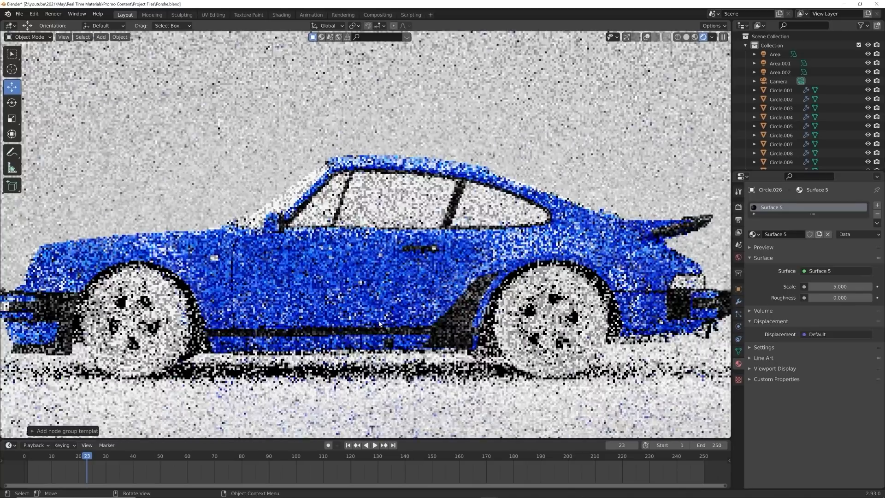